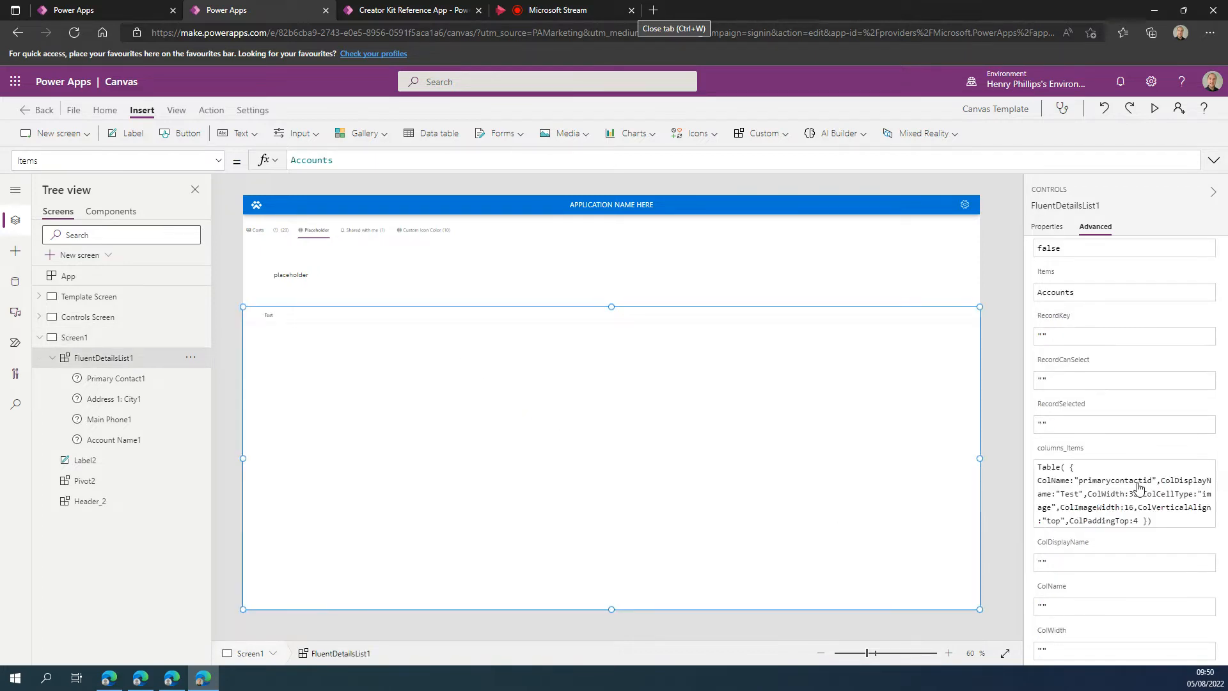
Look up the FieldName value of the Account Name field under FluentDetailsList1.
left_click(1151, 481)
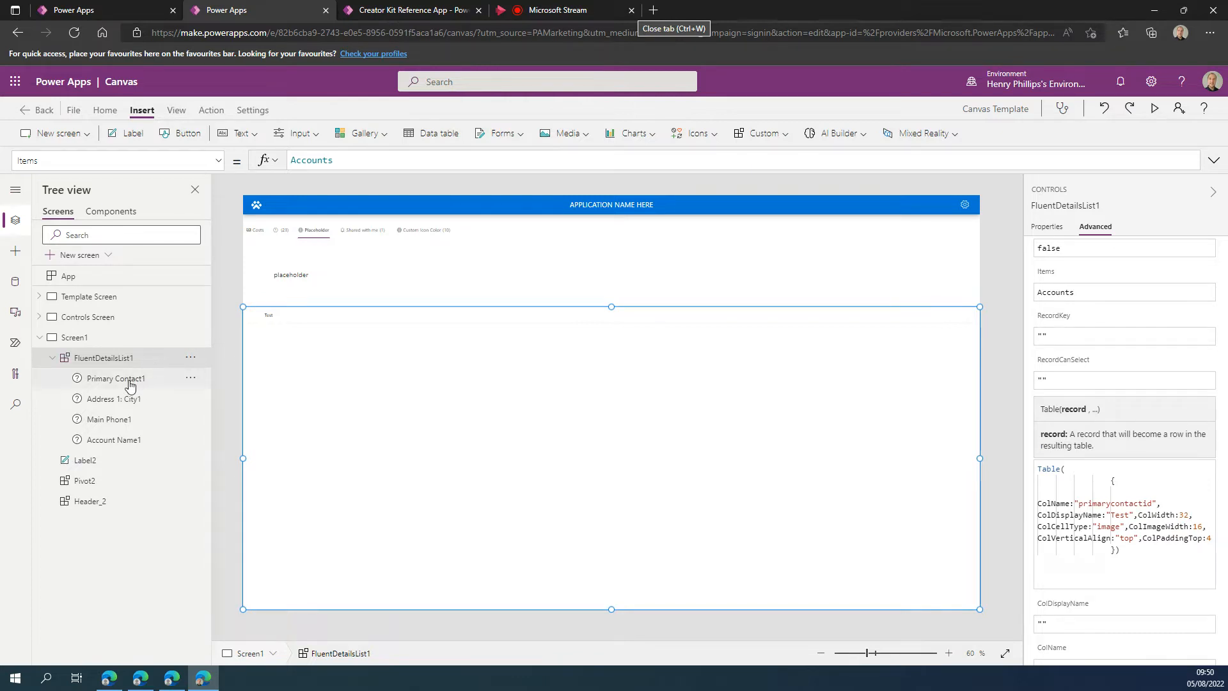
left_click(122, 440)
left_click_drag(329, 160, 262, 164)
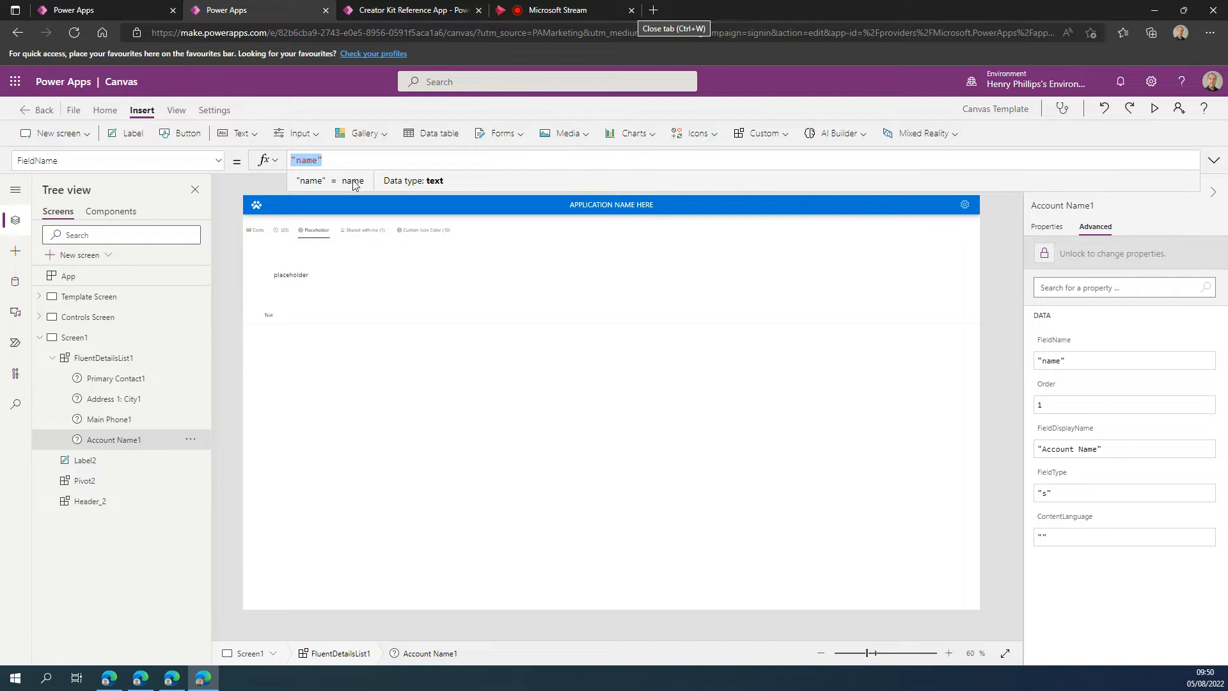
left_click(548, 403)
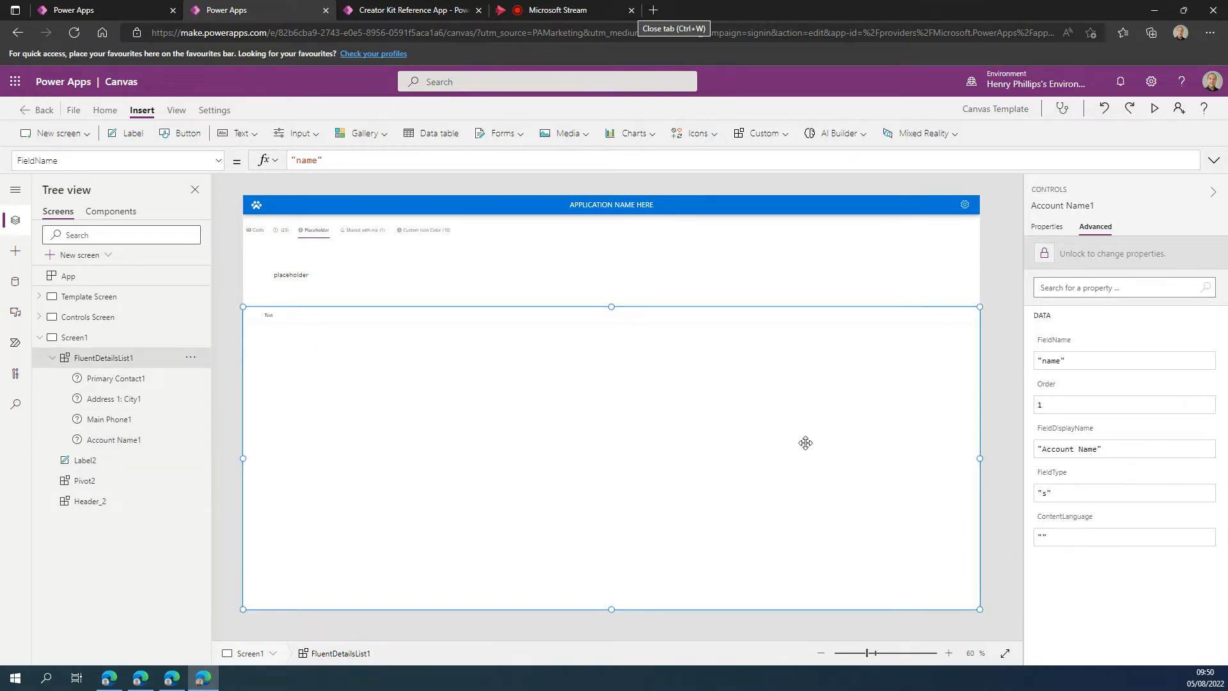
Set ColName to "name" in the columns_Items table formula of FluentDetailsList1.
scroll(1103, 488, "down", 5)
scroll(1138, 486, "up", 2)
left_click(1145, 438)
left_click_drag(1156, 455, 1080, 453)
type("\"name\"")
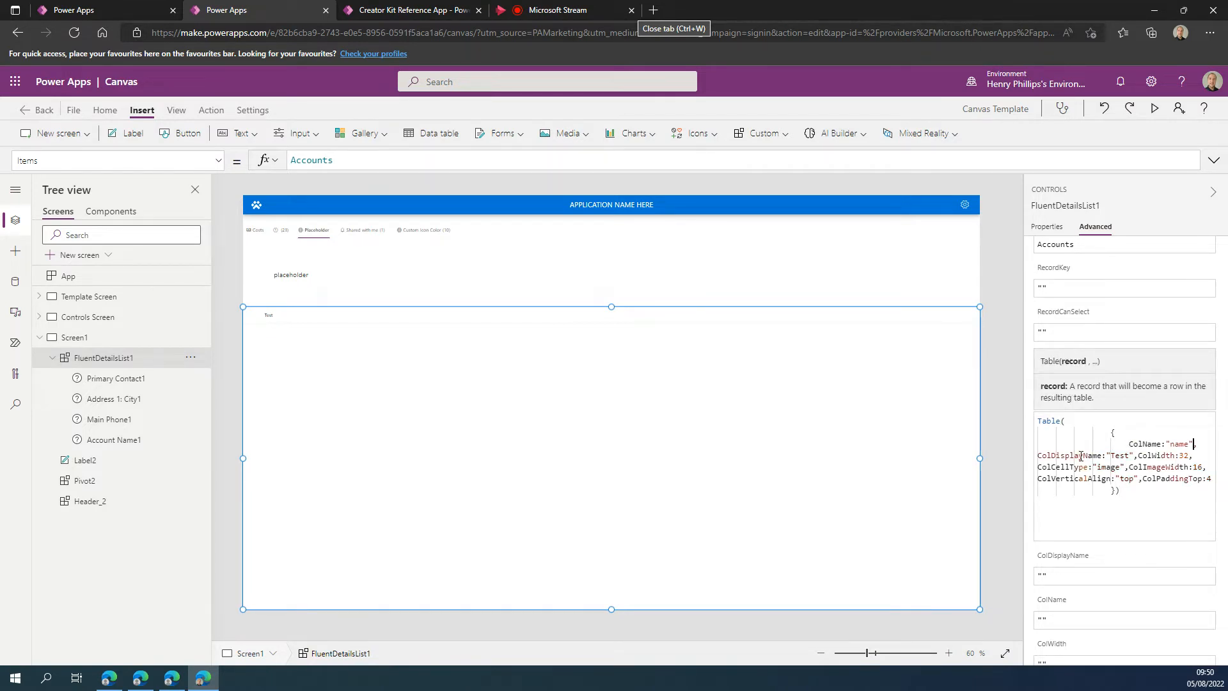
left_click(1168, 492)
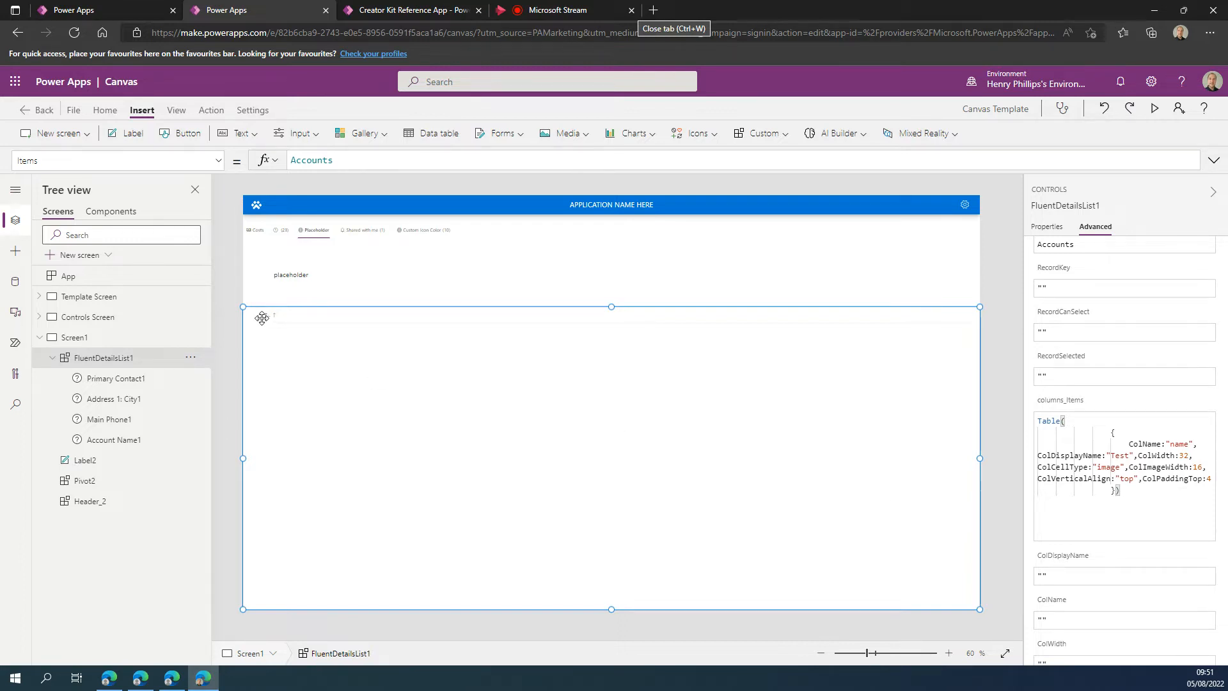
Set the column's ColDisplayName to "Name" and its ColWidth to 200 in the columns_Items formula.
left_click(1120, 455)
double_click(1120, 455)
type("Name")
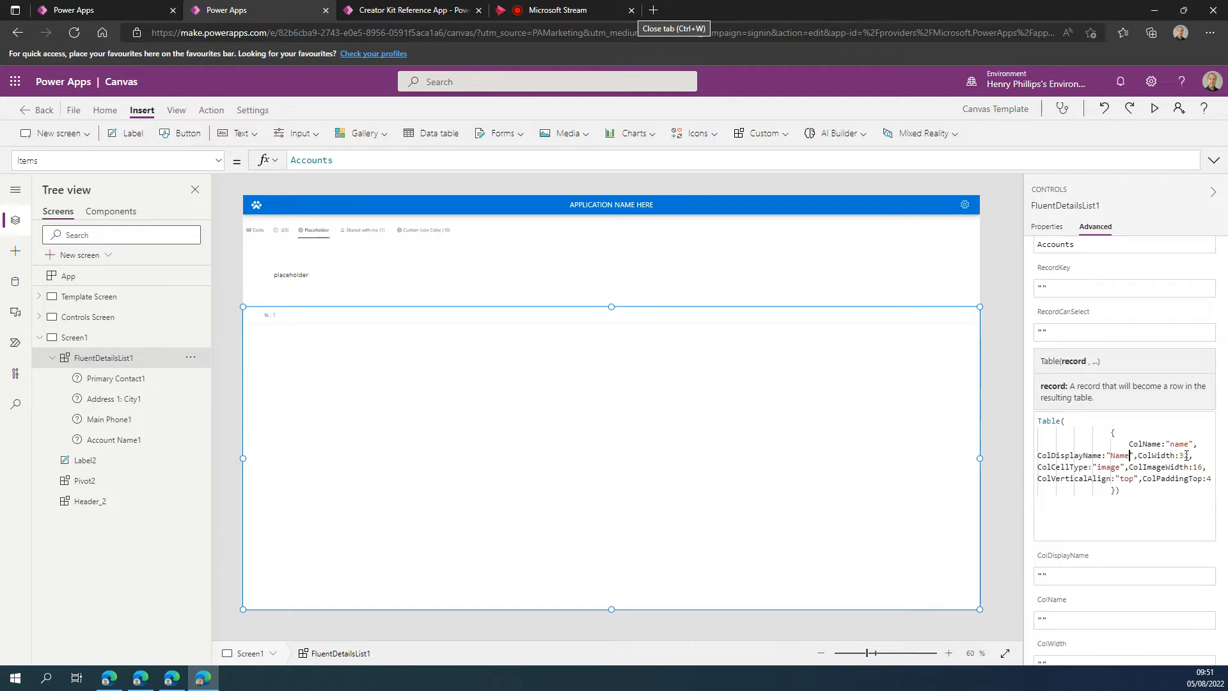
key("BackSpace")
key("BackSpace")
type("200")
left_click(1117, 537)
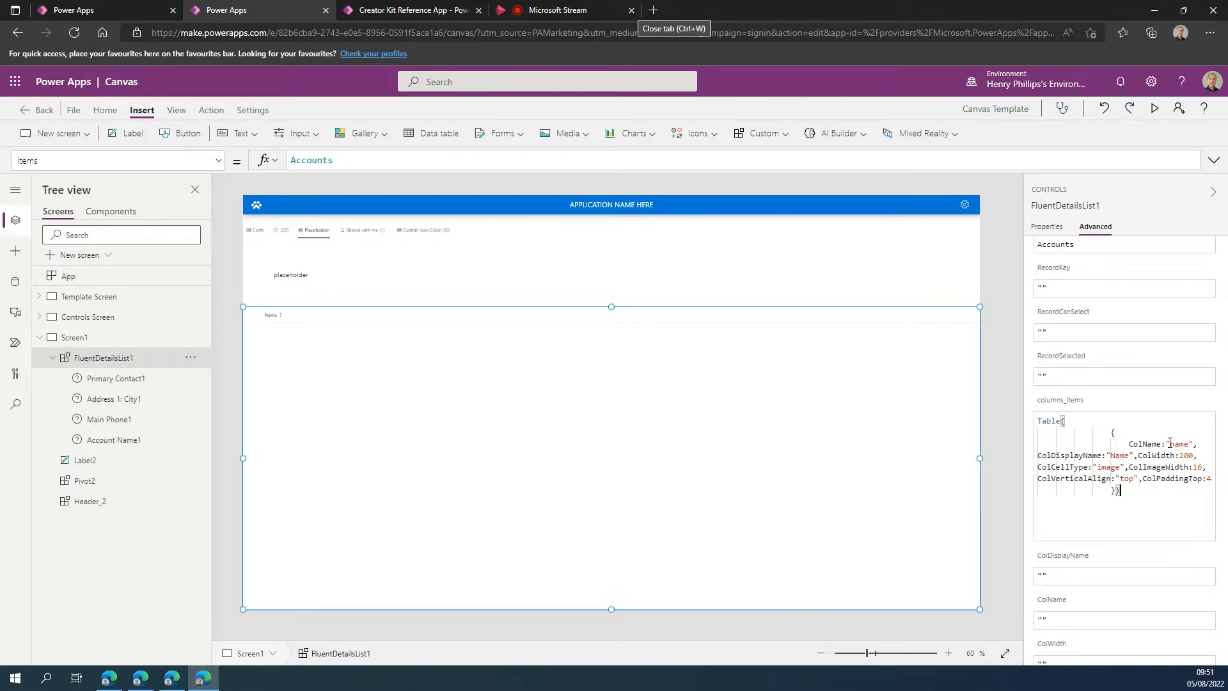
Compare the ColName entry in columns_Items with the FieldName of the Primary Contact field.
left_click_drag(1194, 443, 1163, 443)
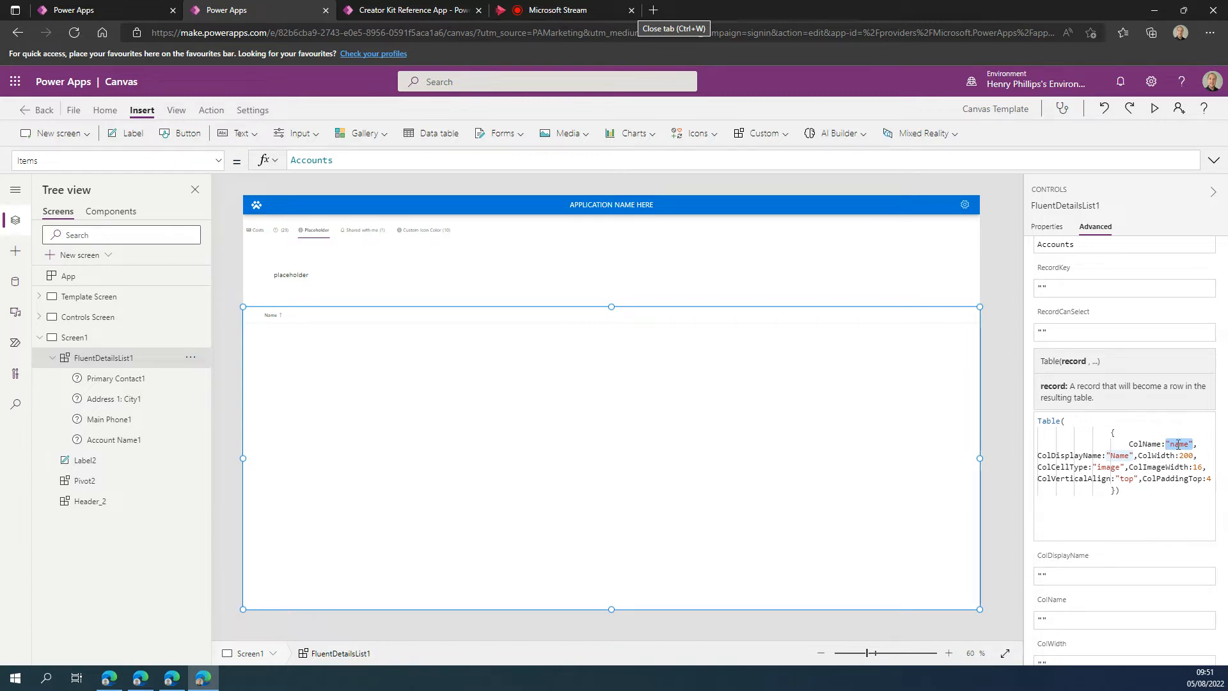
left_click(121, 378)
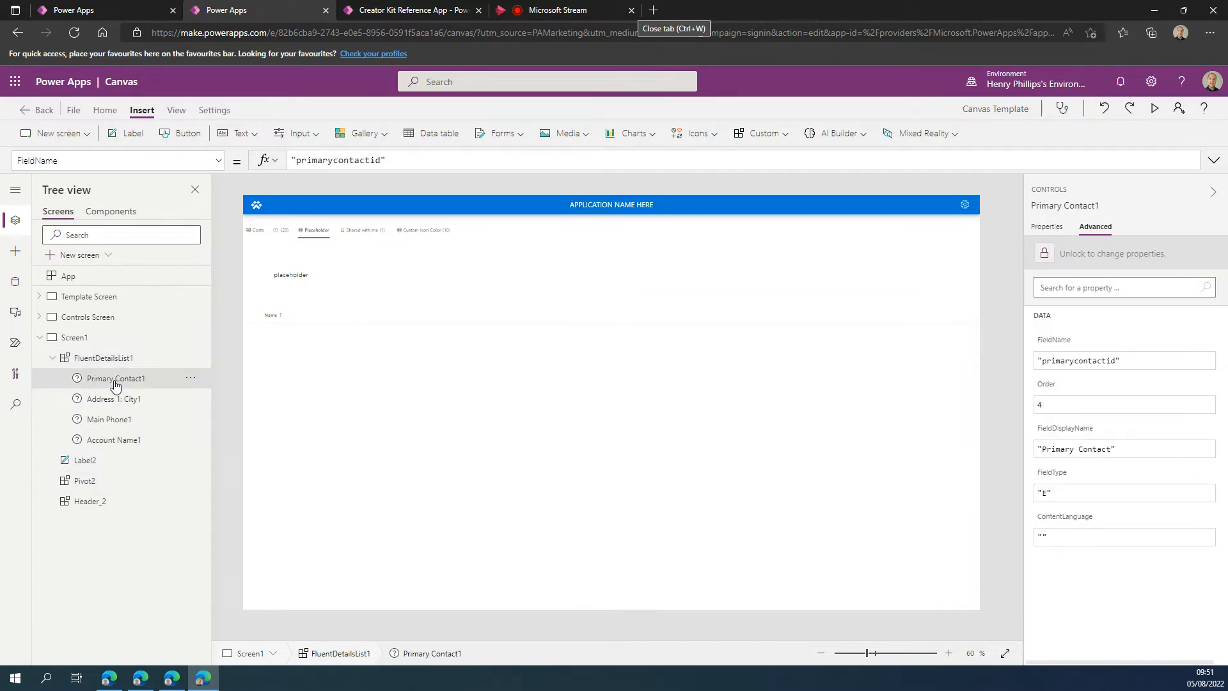
left_click(392, 160)
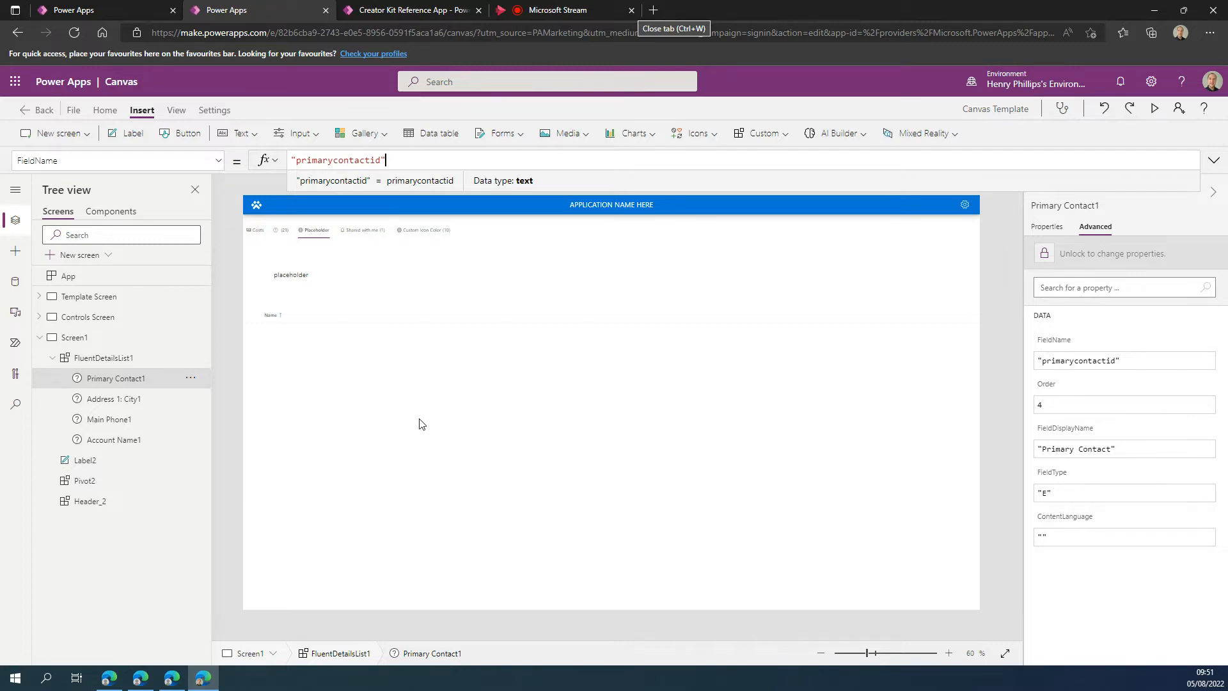
Review the data fields added to FluentDetailsList1 and close the field list.
left_click(128, 363)
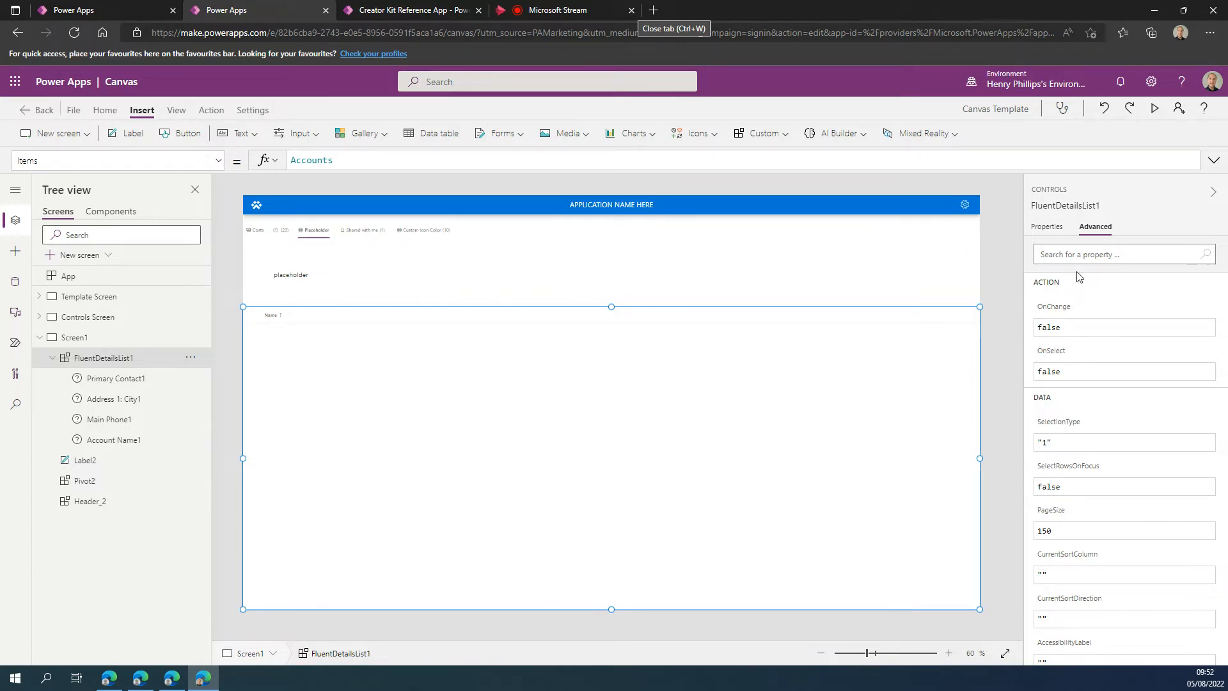
left_click(1048, 227)
left_click(1207, 316)
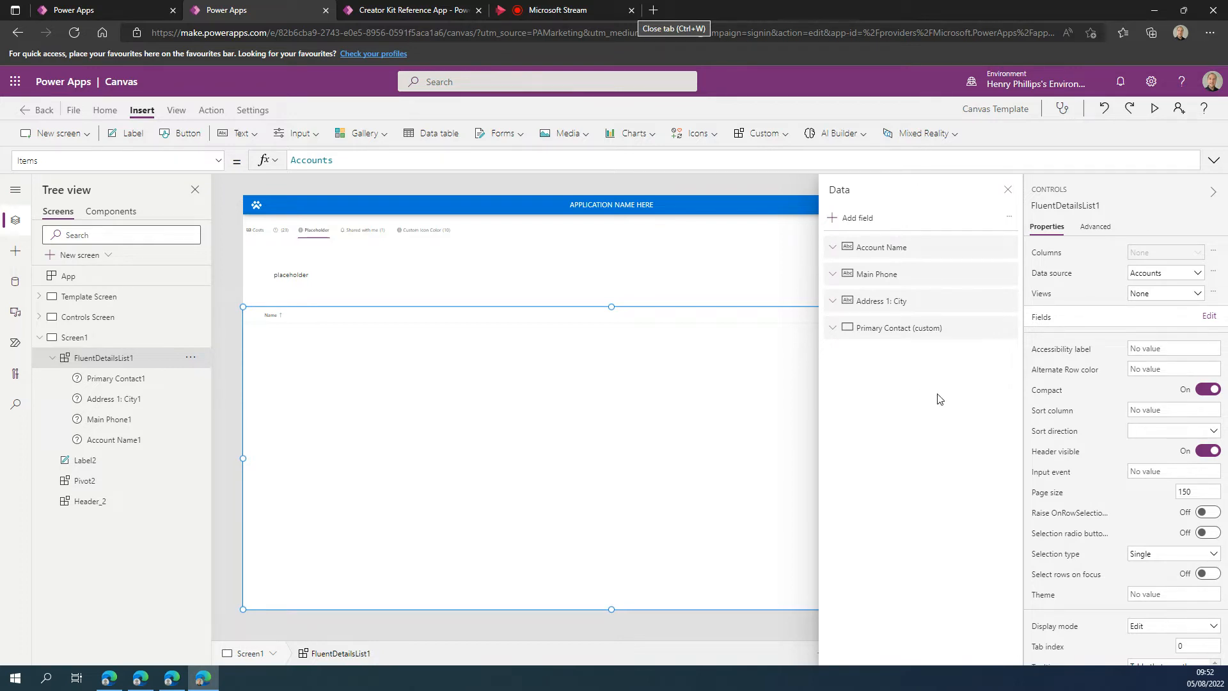
left_click(1008, 190)
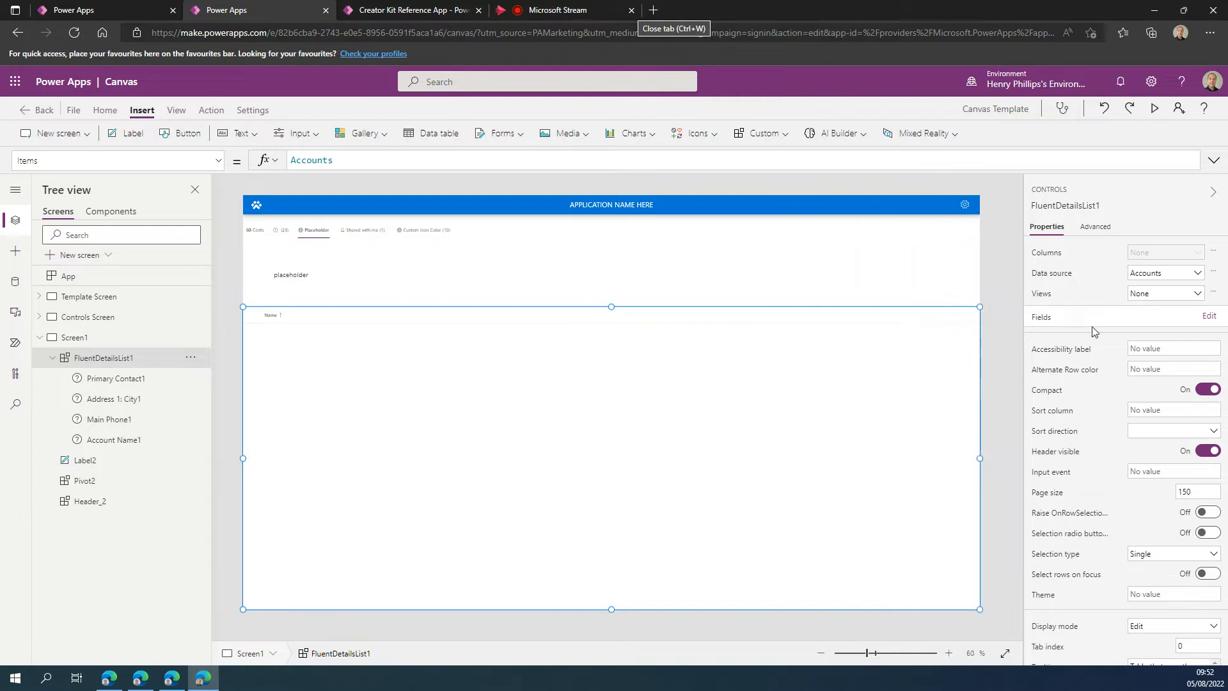
Add two comma-separated copies of the name column record to the columns_Items table formula of FluentDetailsList1.
left_click(1096, 226)
scroll(1109, 403, "down", 5)
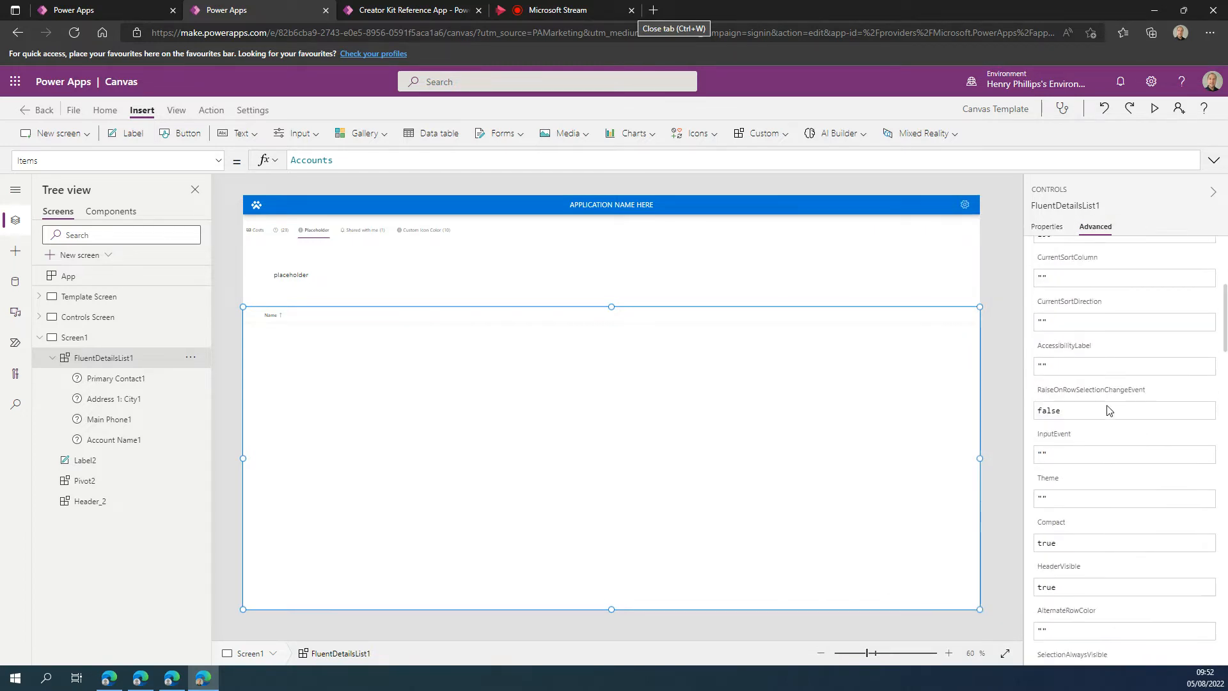
scroll(1109, 410, "down", 1)
left_click(1116, 455)
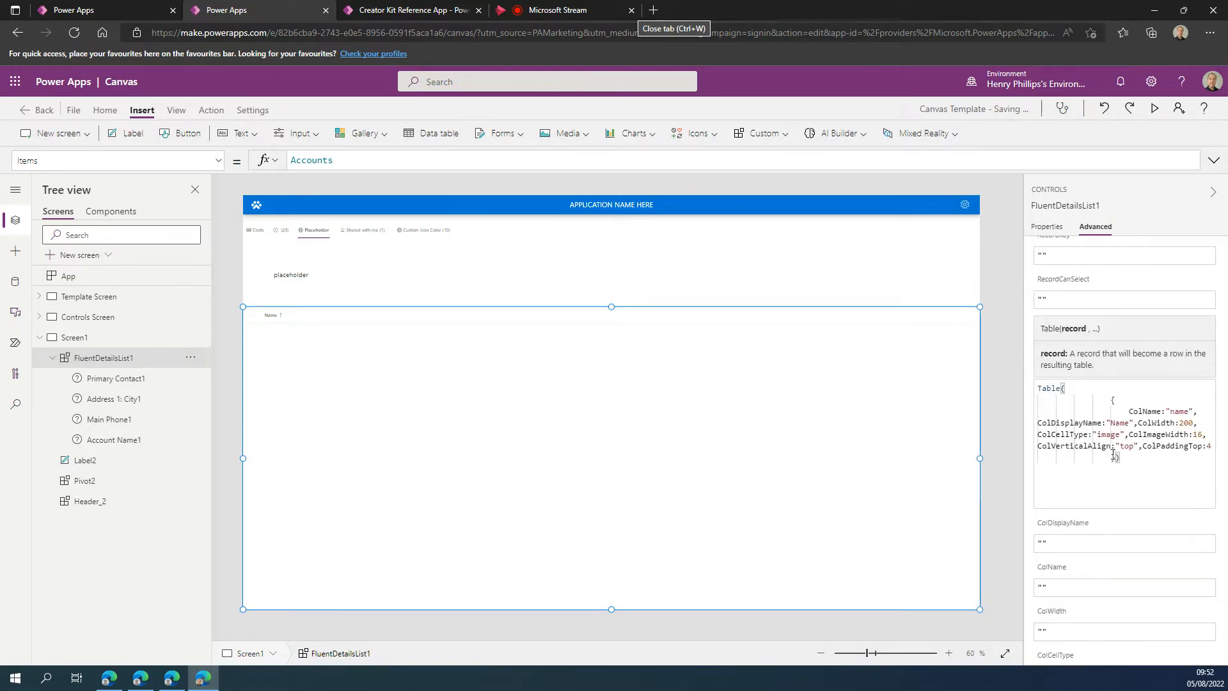
left_click_drag(1116, 457, 1031, 412)
key("ctrl+c")
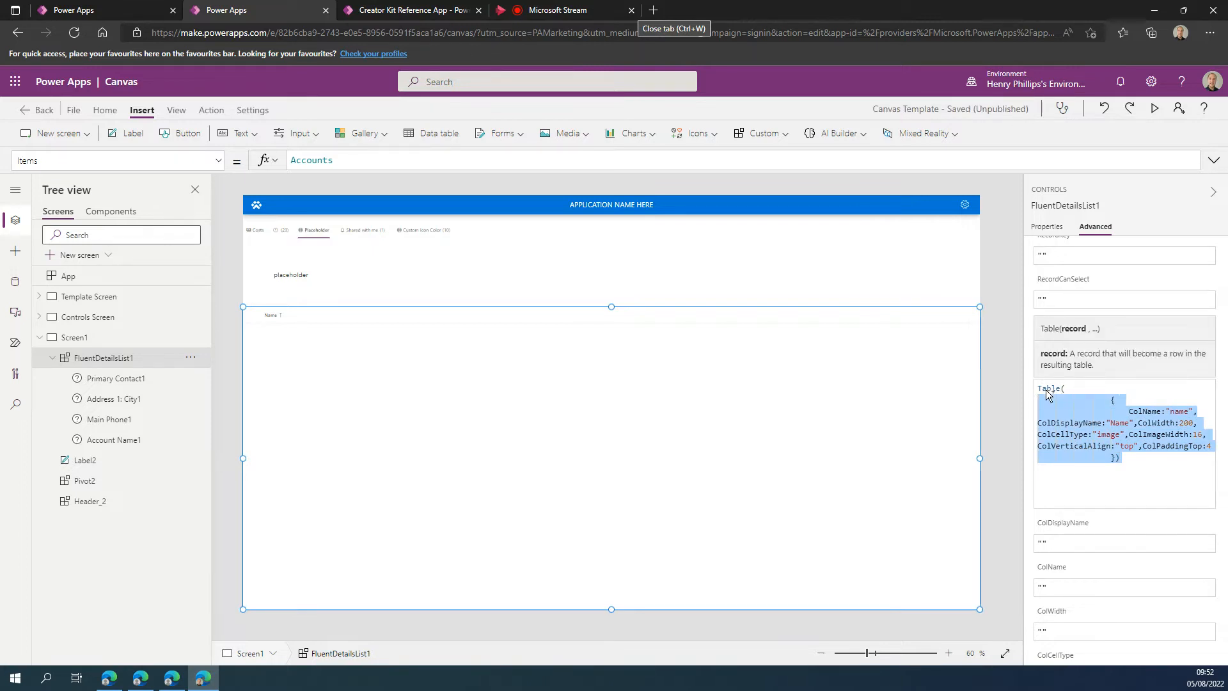
left_click(1118, 459)
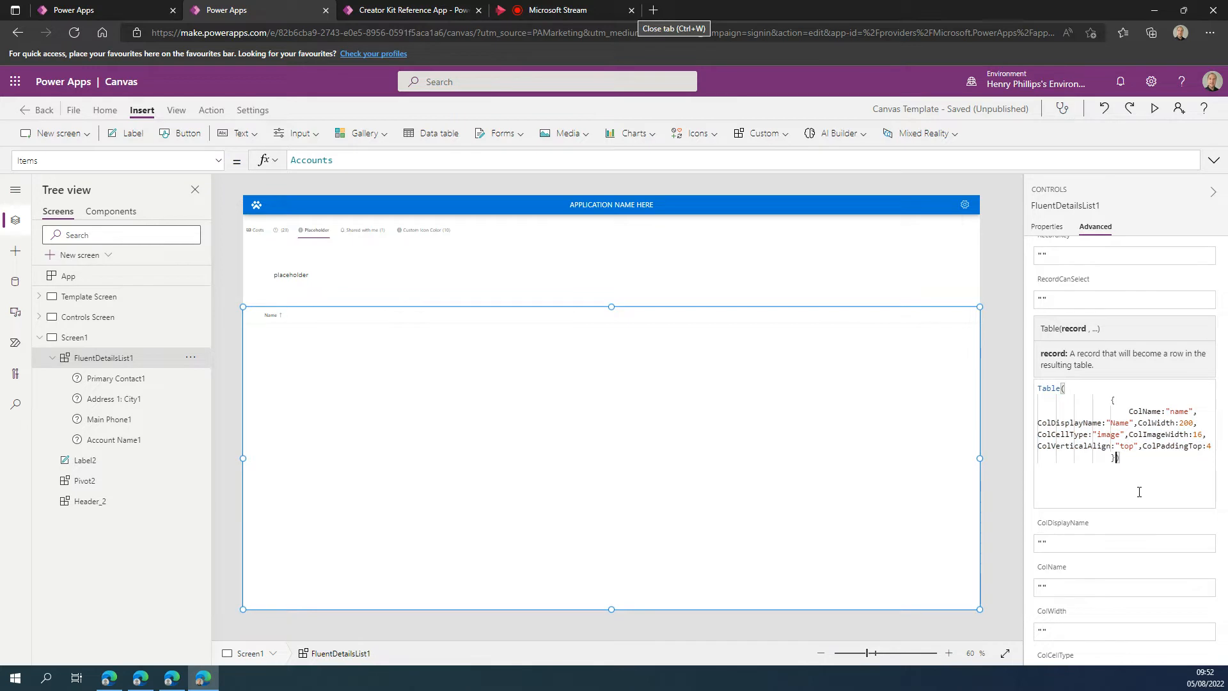
type(",")
key("Return")
key("ctrl+v")
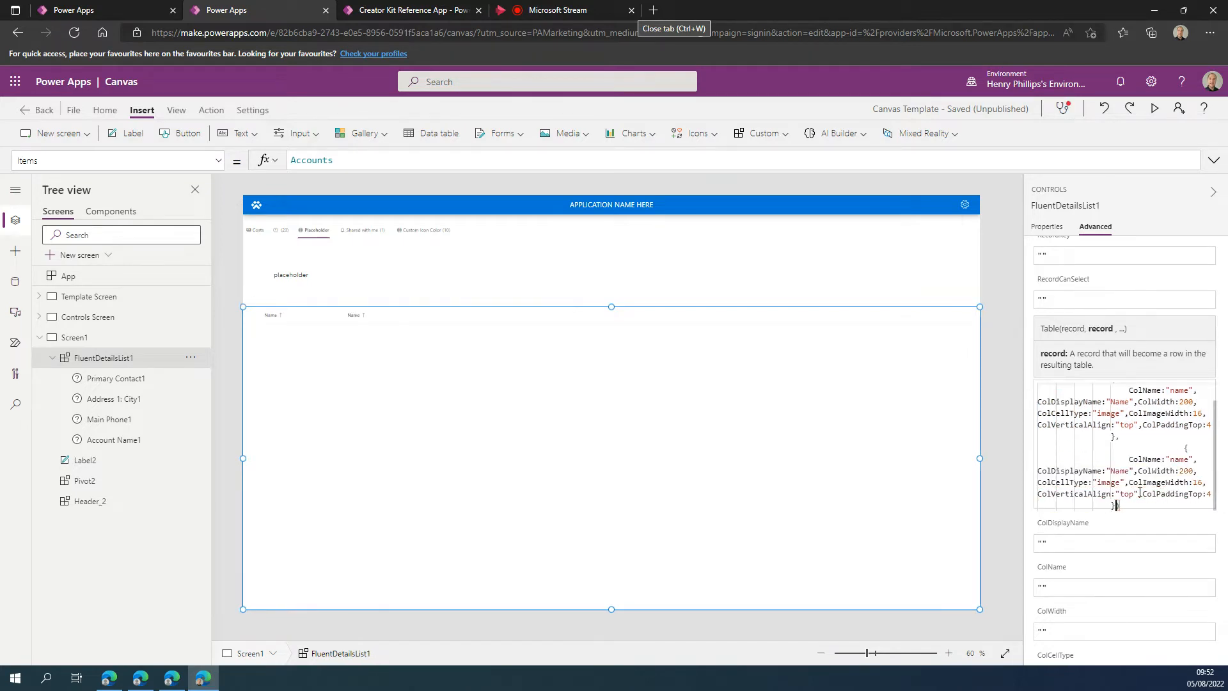
type(",")
key("Return")
type("{ColName:\"name\",ColDisplayName:\"Name\",ColWidth:200,ColCellType:\"image\",ColImageWidth:16,ColVerticalAlign:\"top\",ColPaddingTop:4}")
Set ColDisplayName to "Name3" in the third column record and "Name2" in the second, and commit the columns_Items formula.
left_click_drag(1191, 459, 1167, 460)
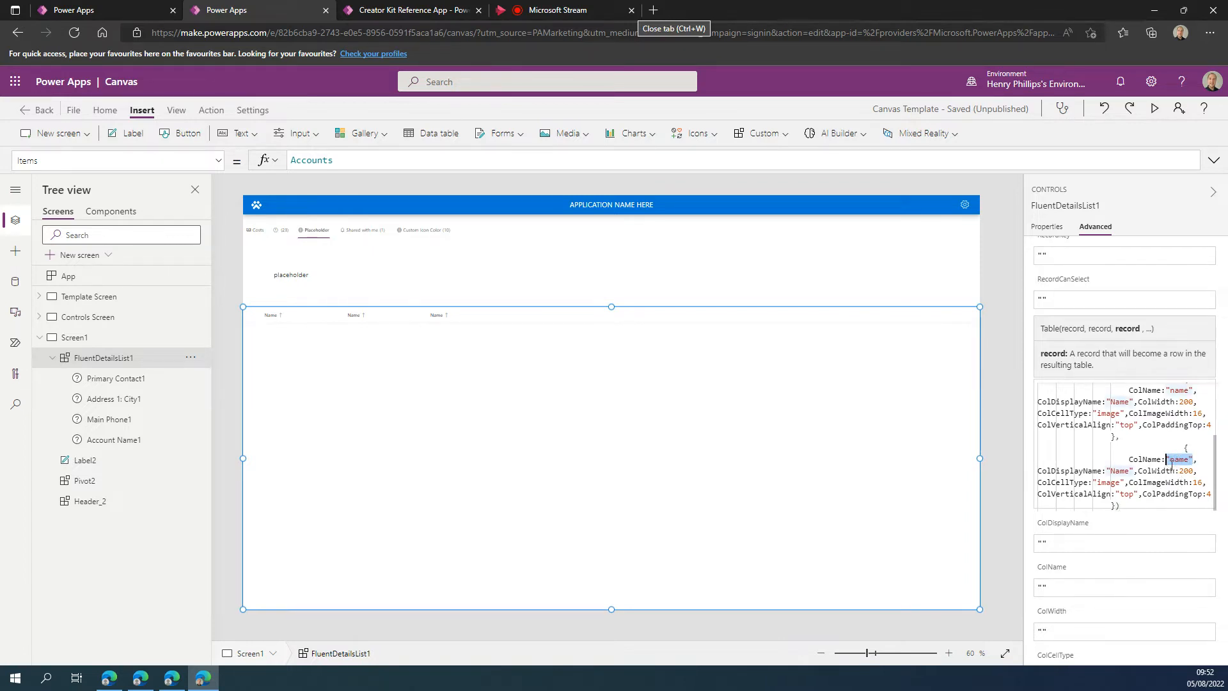
double_click(1122, 469)
left_click(1129, 470)
type("2")
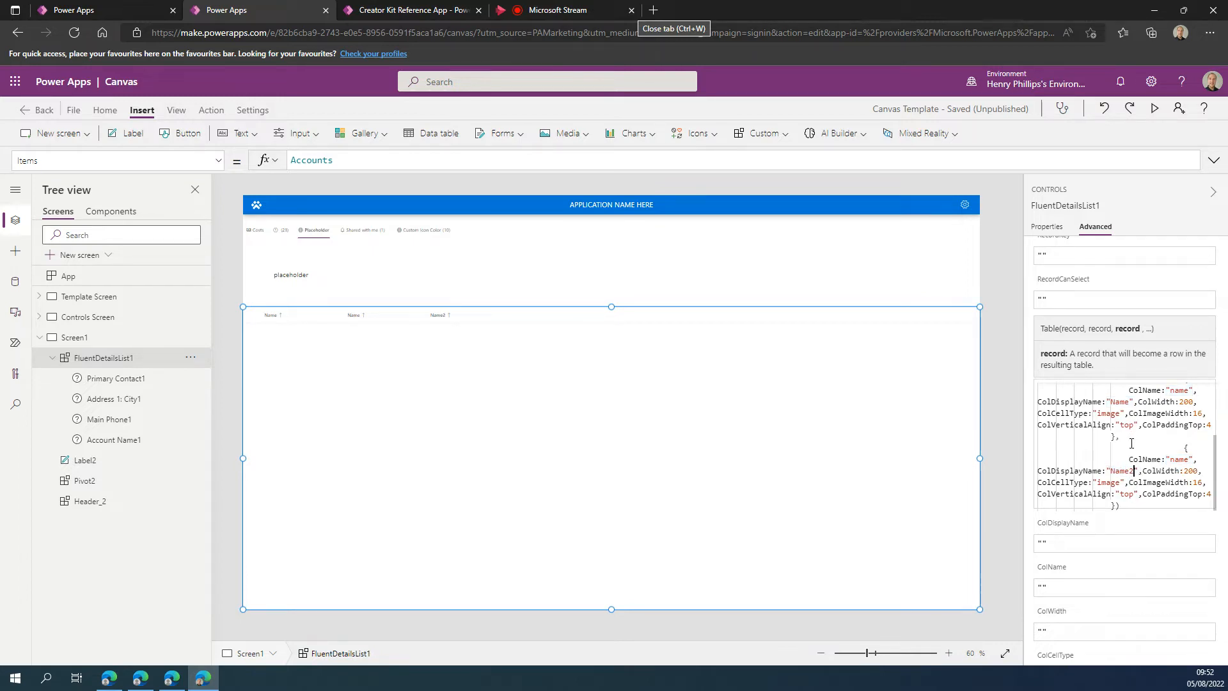
key("BackSpace")
type("3")
left_click(1129, 402)
type("2")
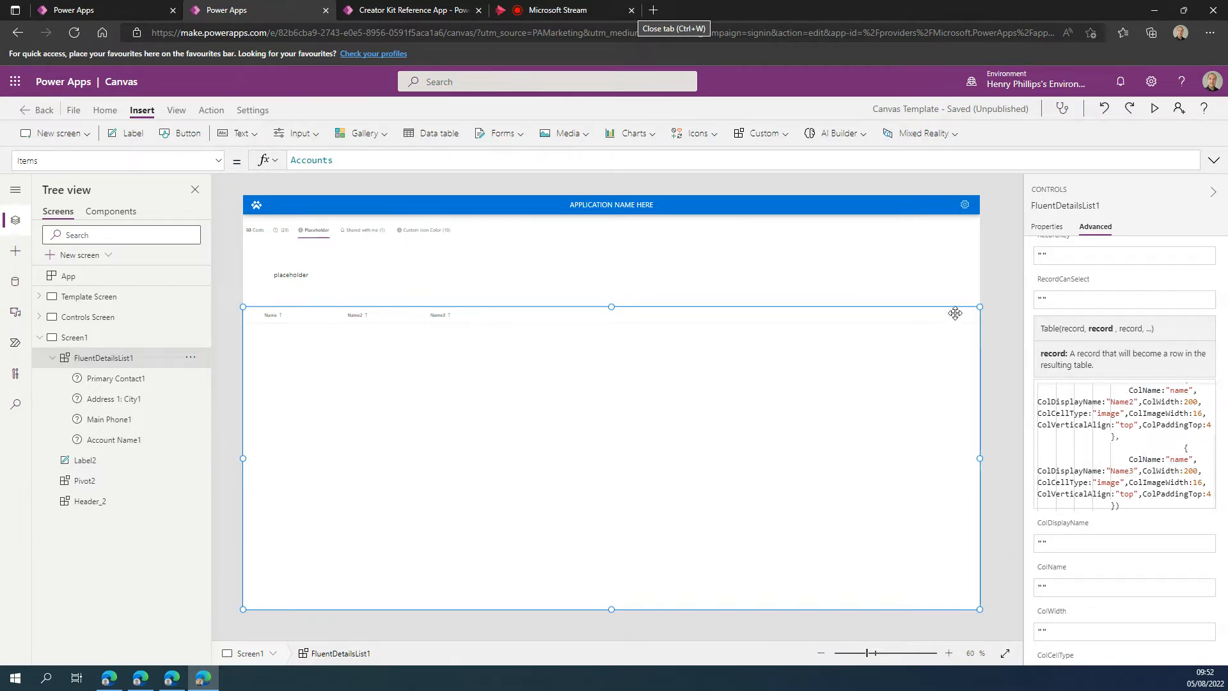
left_click(1009, 320)
left_click(436, 445)
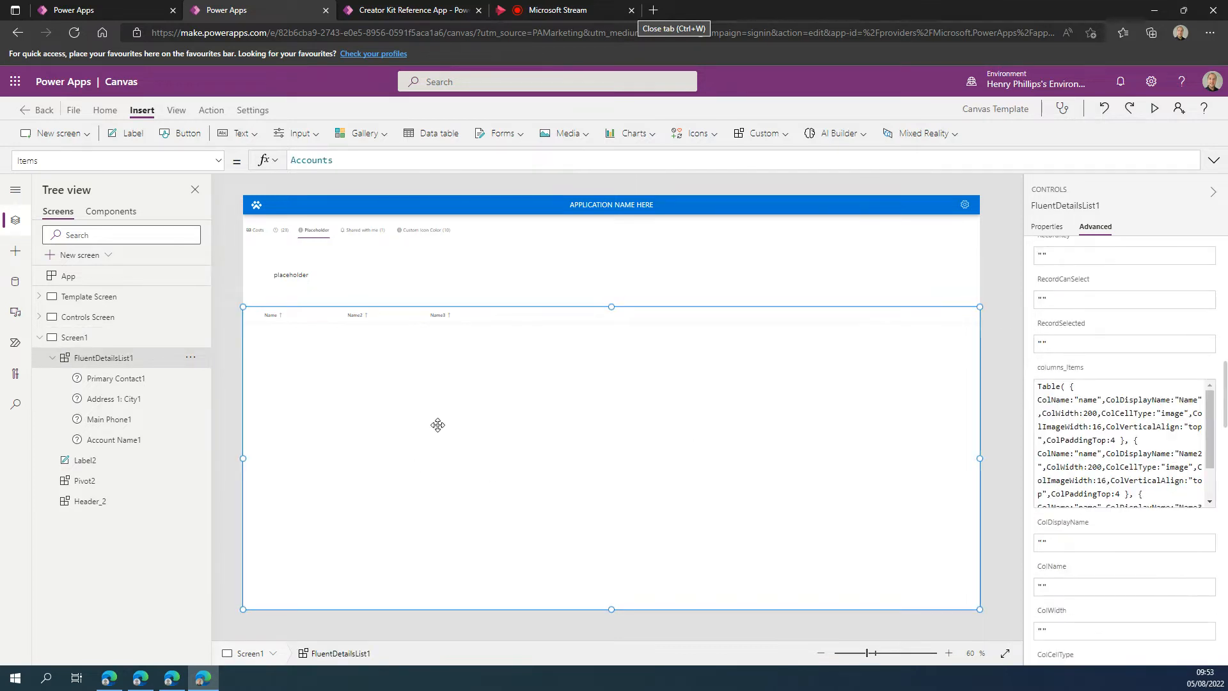
Turn on the Raise OnRowSelectionChange event option for FluentDetailsList1.
left_click(218, 161)
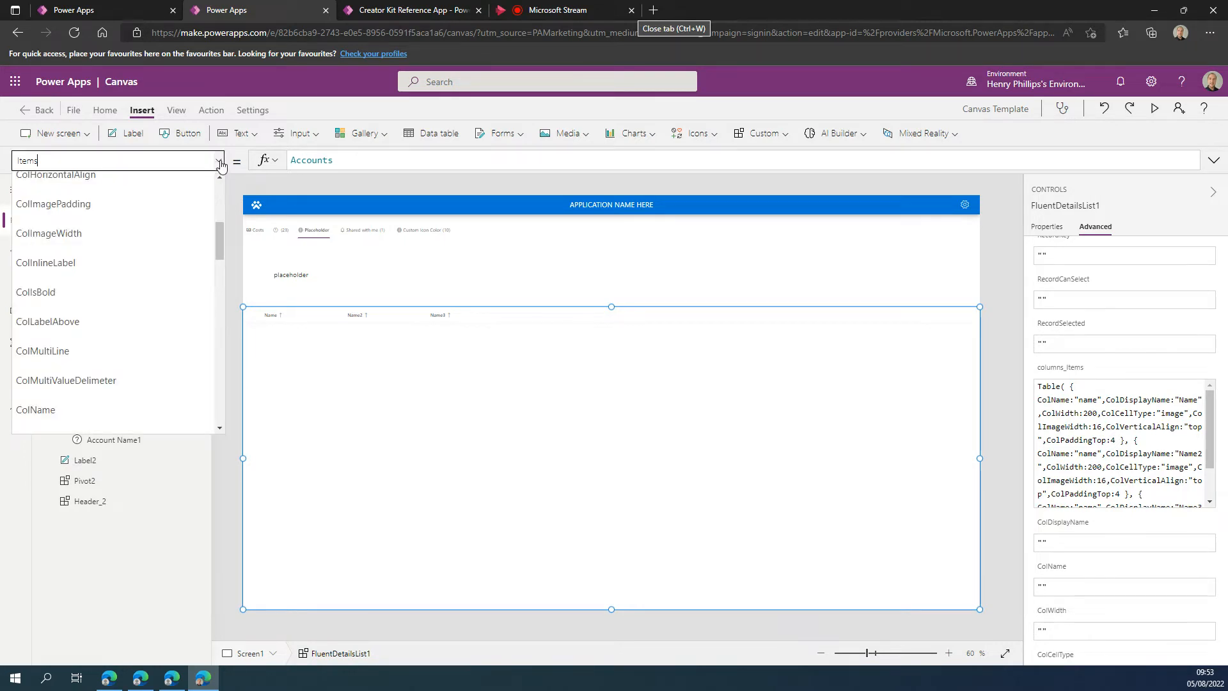
scroll(168, 253, "up", 3)
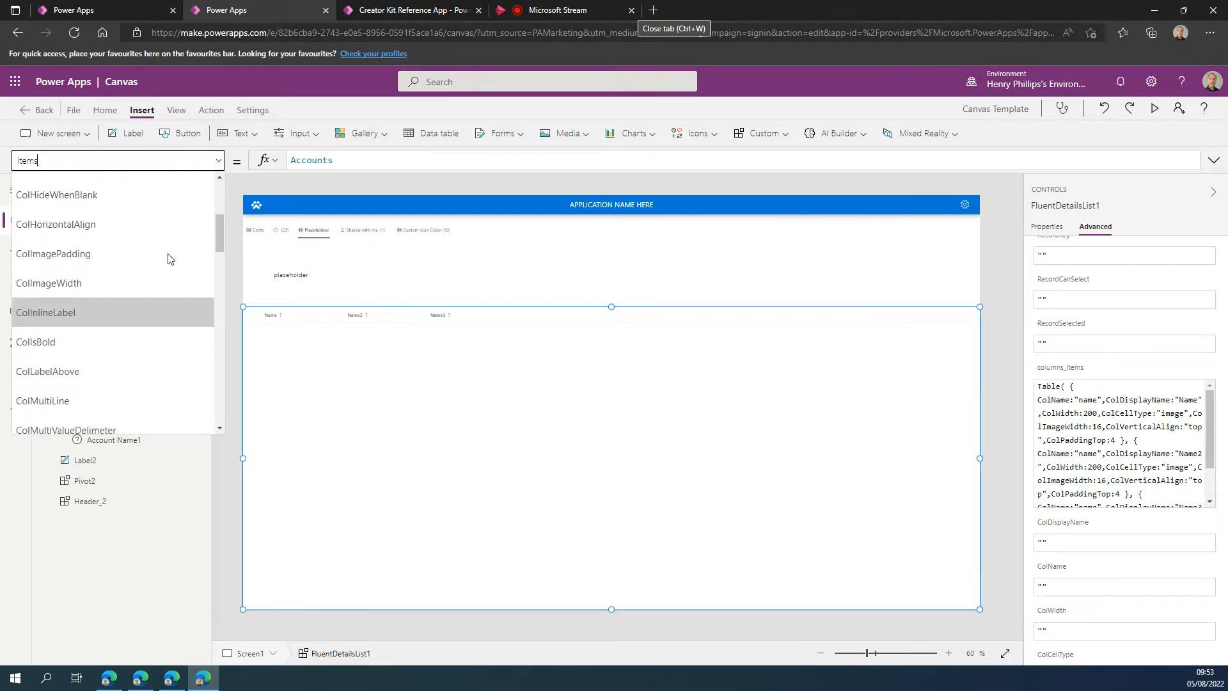
left_click(1055, 230)
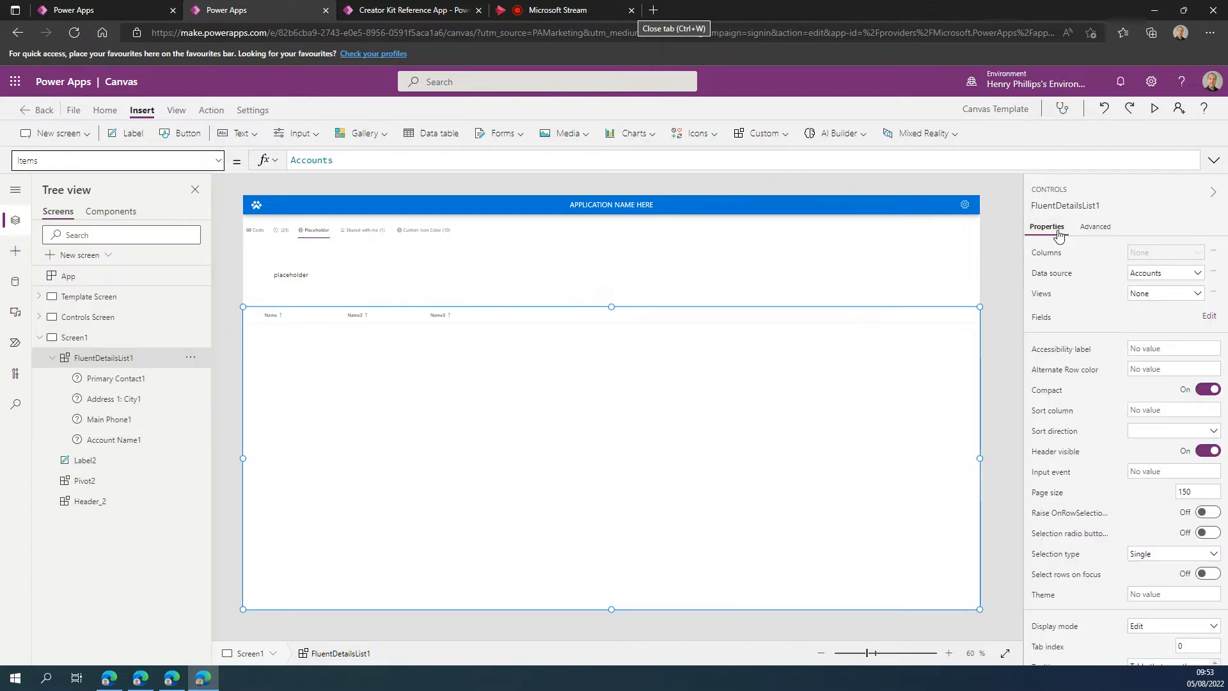
scroll(1101, 412, "down", 1)
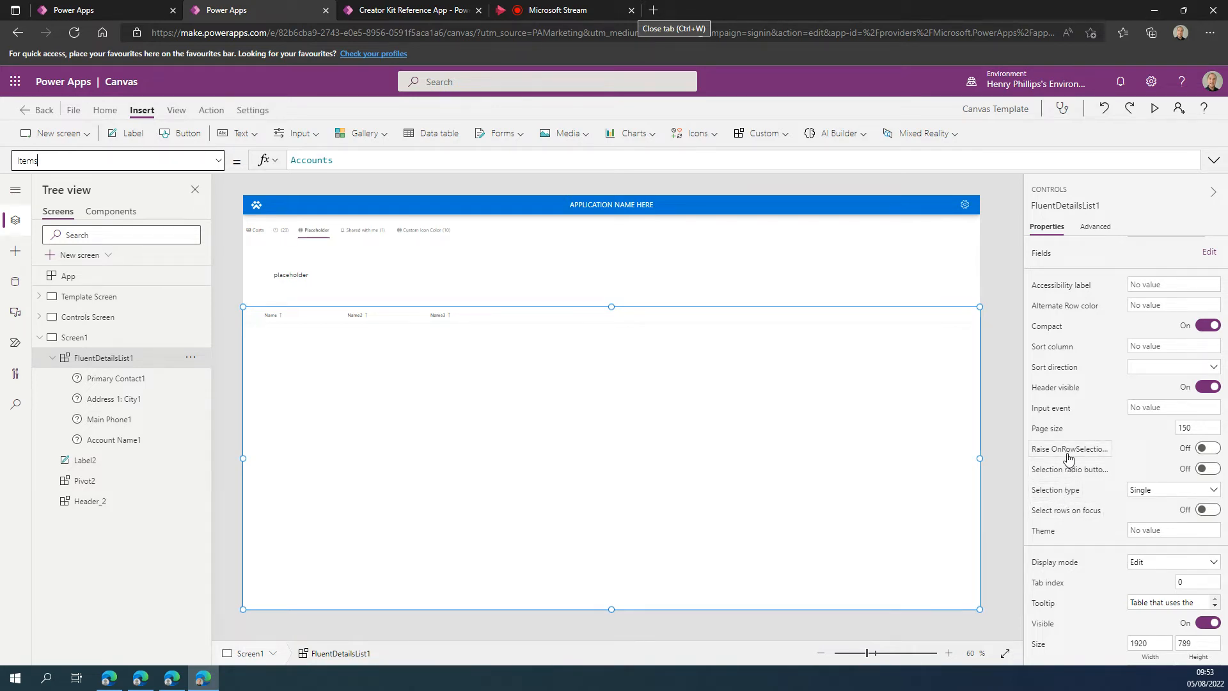
left_click(1207, 449)
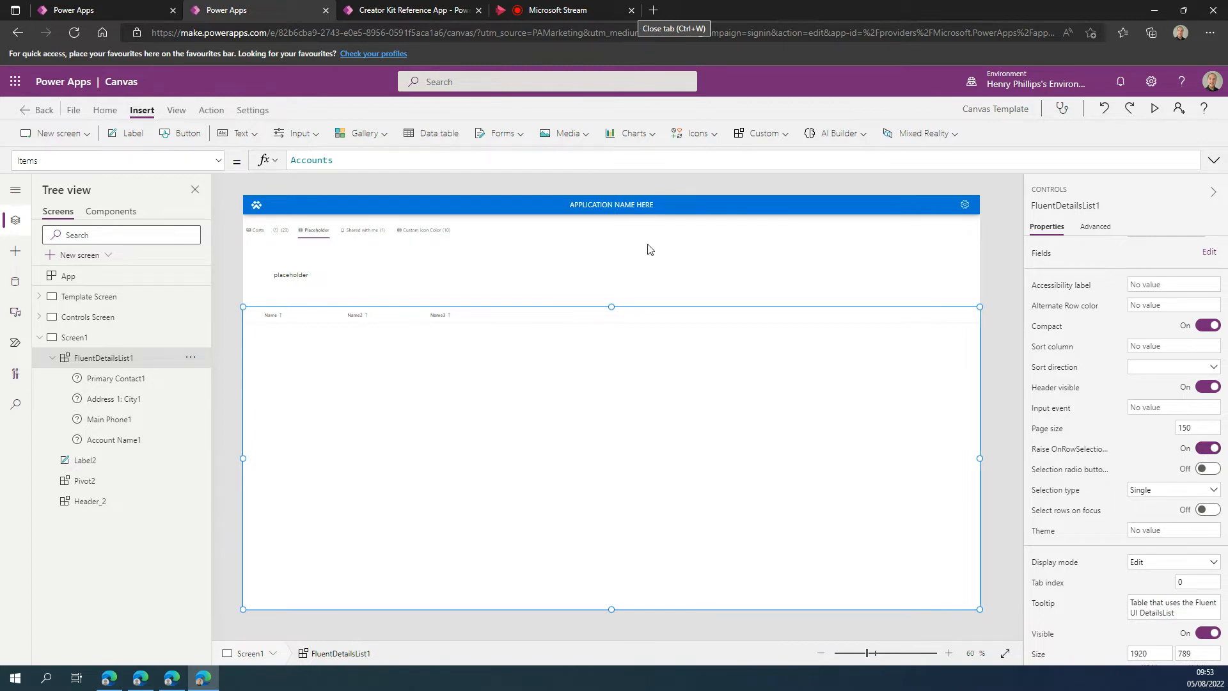
Browse the formula properties available for FluentDetailsList1 and reselect the control.
left_click(218, 160)
scroll(129, 227, "down", 3)
scroll(132, 233, "down", 10)
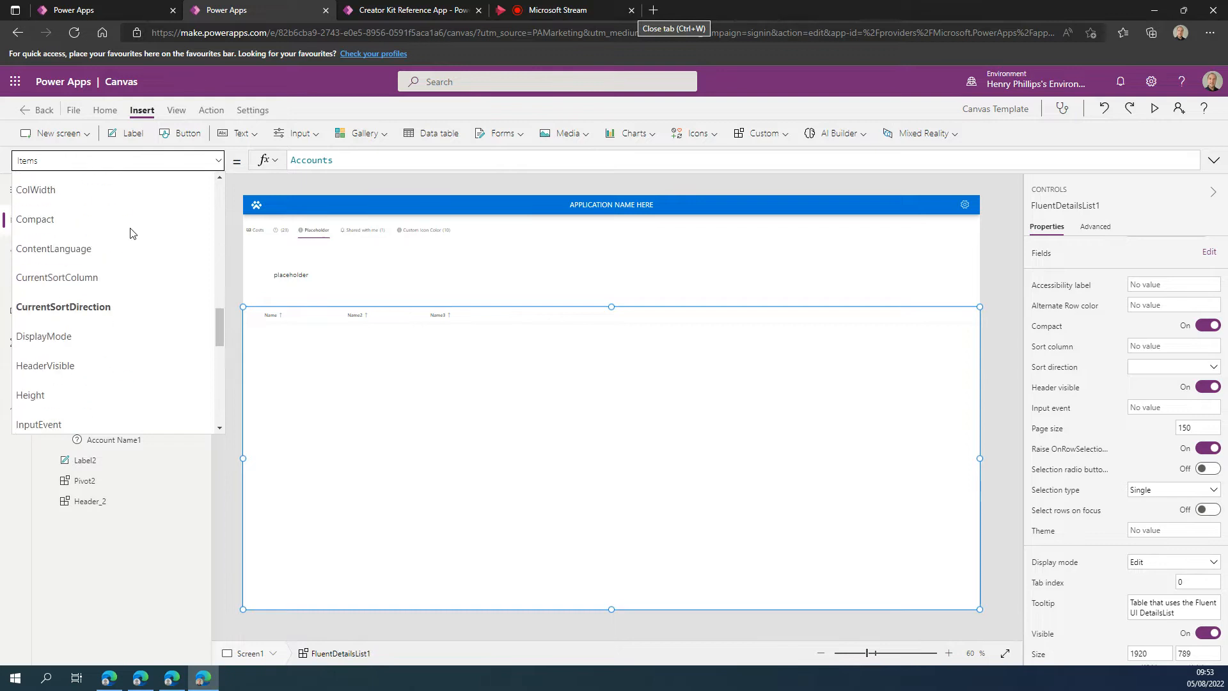
left_click_drag(222, 368, 212, 209)
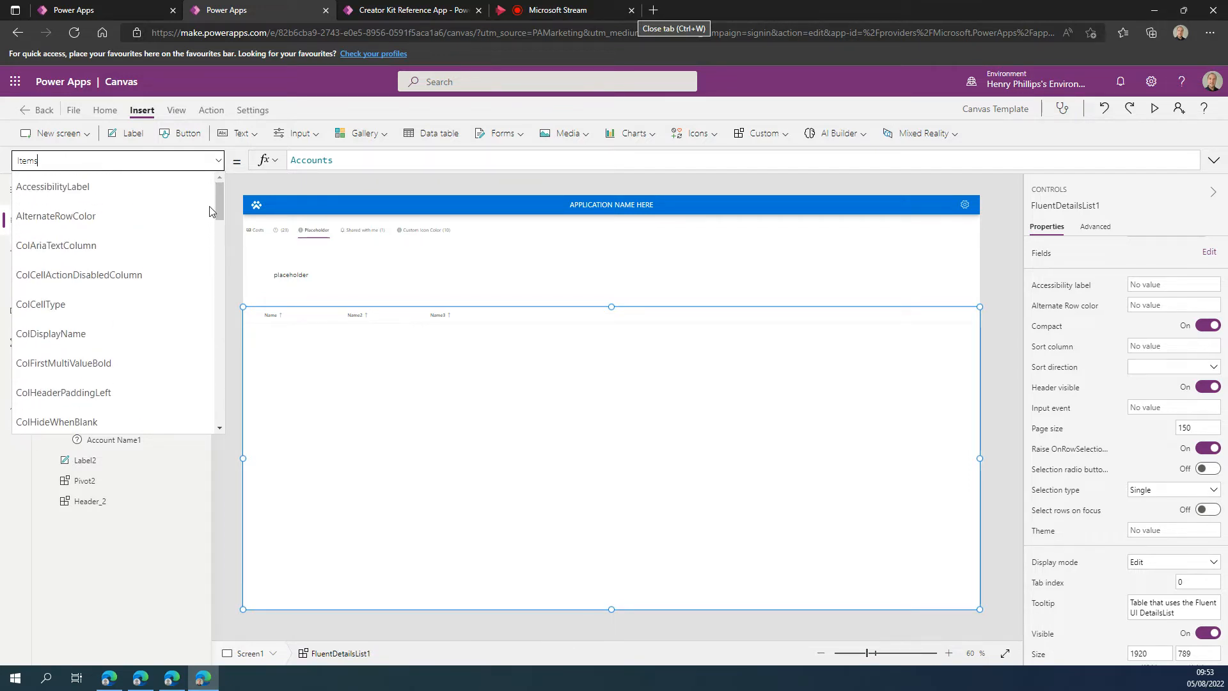
left_click(438, 484)
left_click(132, 338)
left_click(132, 358)
Show the OnSelect formula of FluentDetailsList1 and switch to its OnChange formula.
left_click(217, 161)
scroll(137, 237, "down", 3)
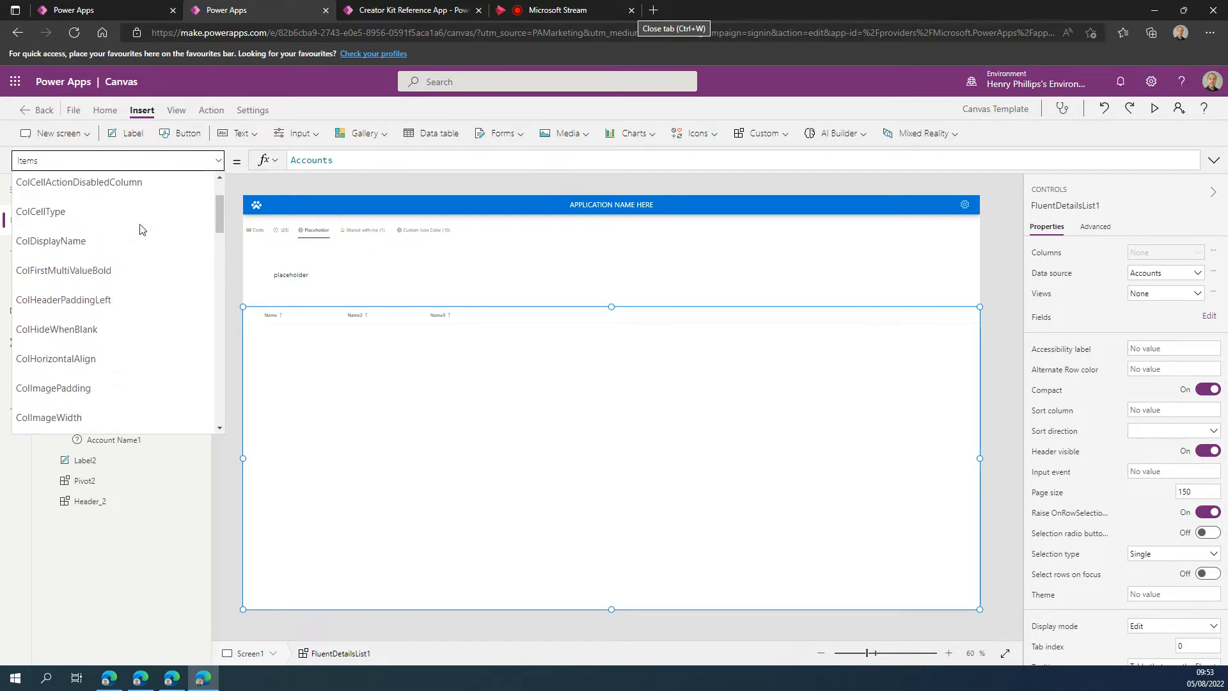
scroll(137, 237, "up", 3)
scroll(137, 237, "down", 10)
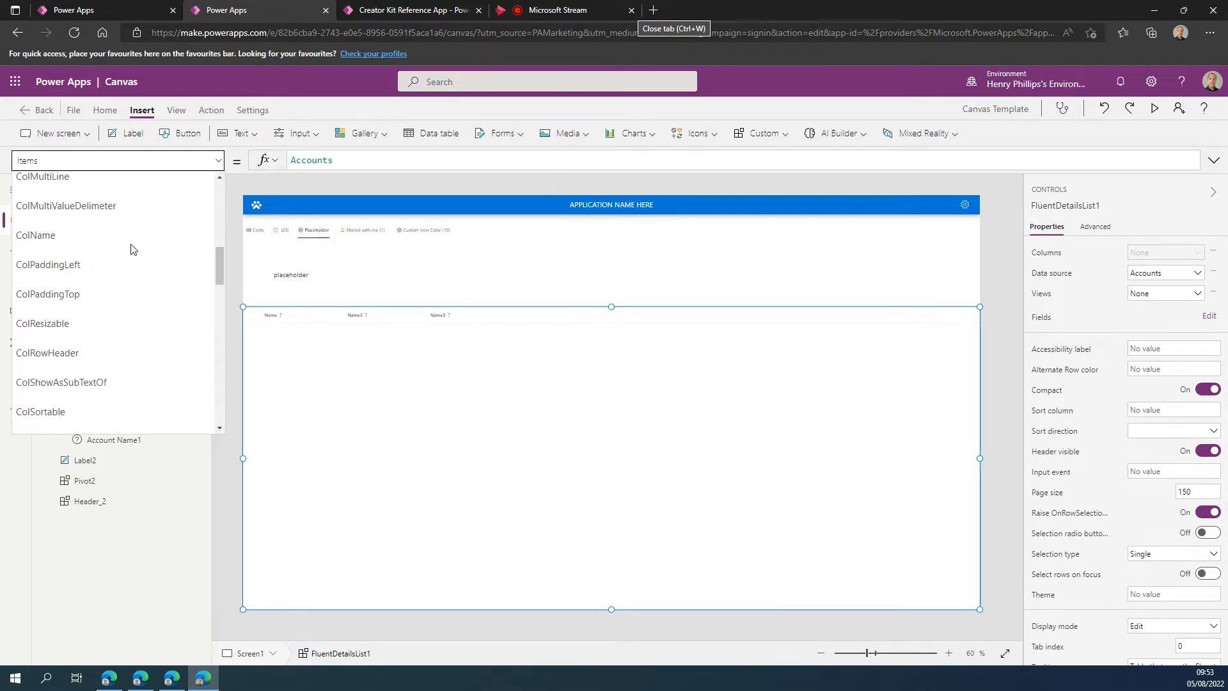
scroll(130, 243, "down", 3)
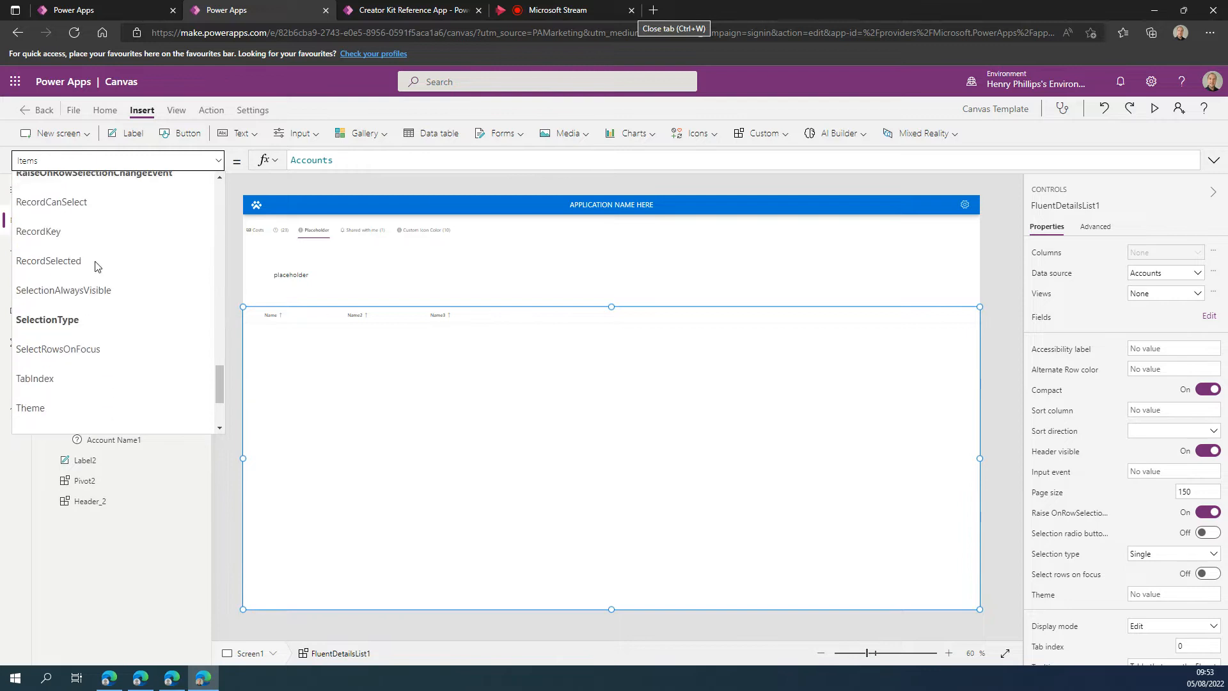
scroll(95, 261, "up", 3)
scroll(82, 217, "up", 1)
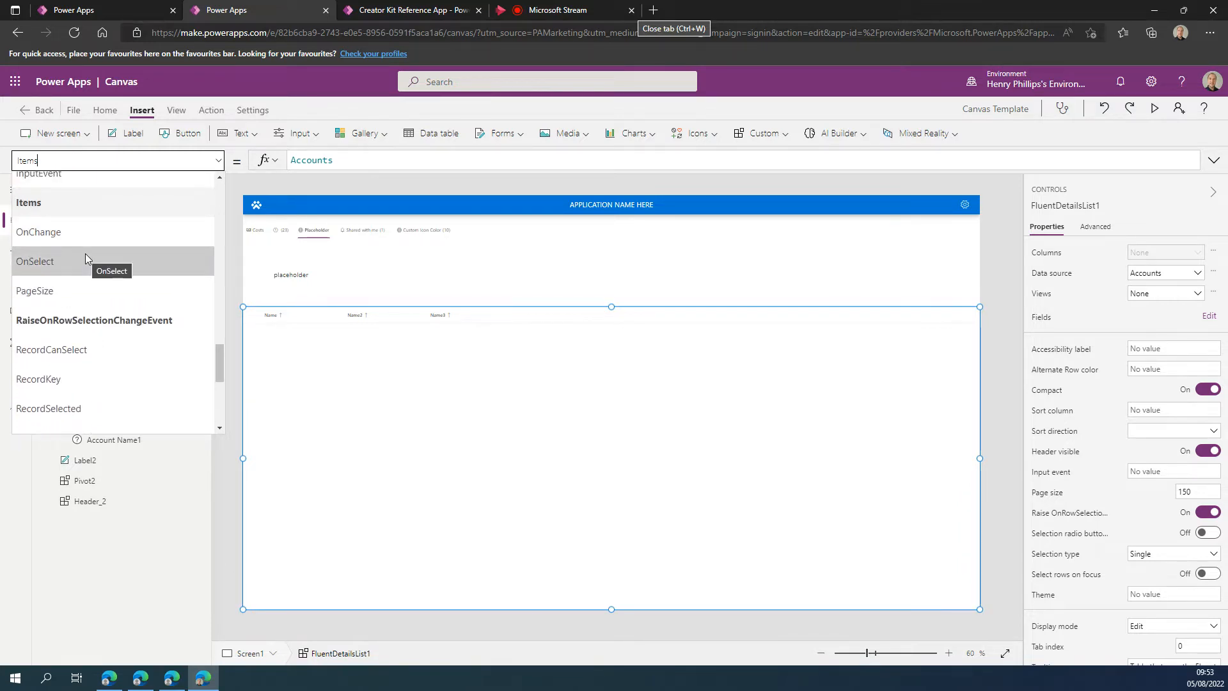
left_click(89, 262)
left_click(218, 161)
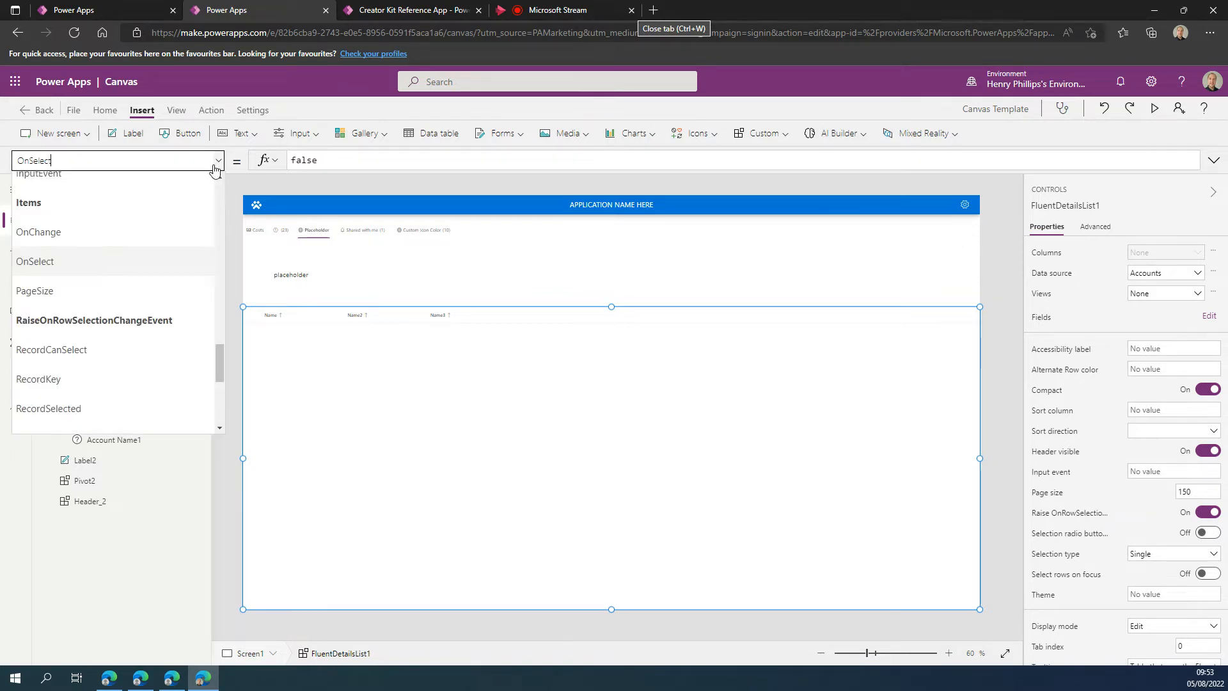
left_click(108, 233)
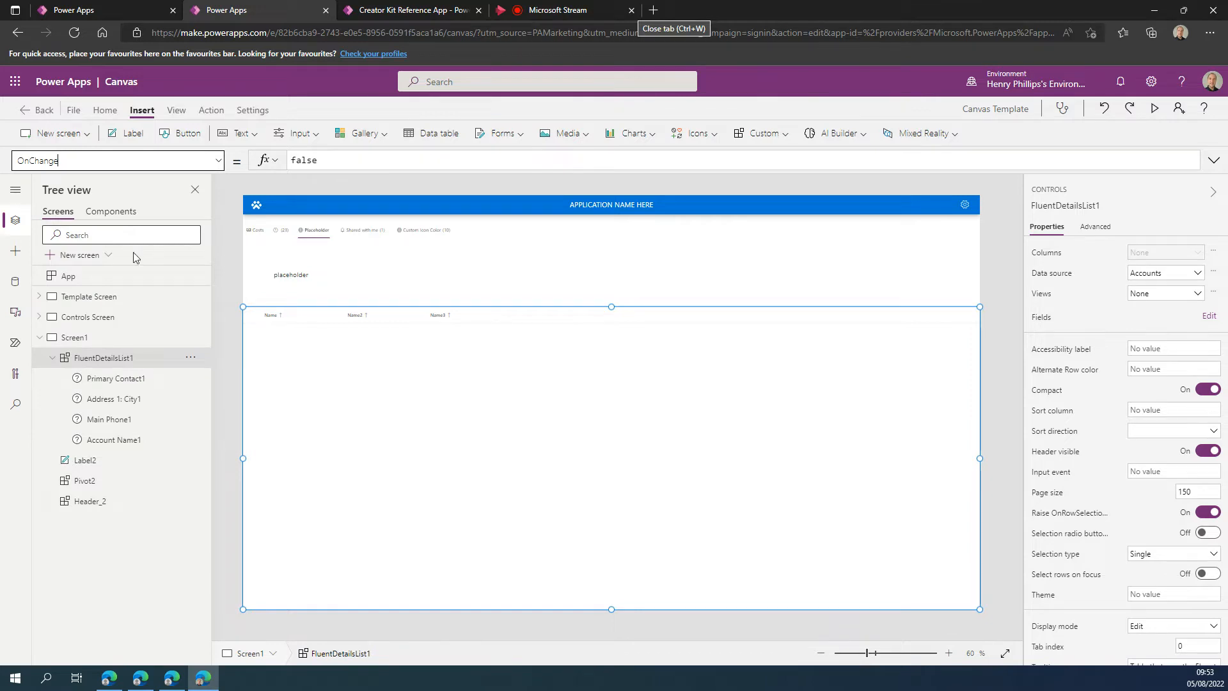
Switch to the Creator Kit Reference App and examine the OnSelect formula in the Details List Basic sample code.
left_click(511, 169)
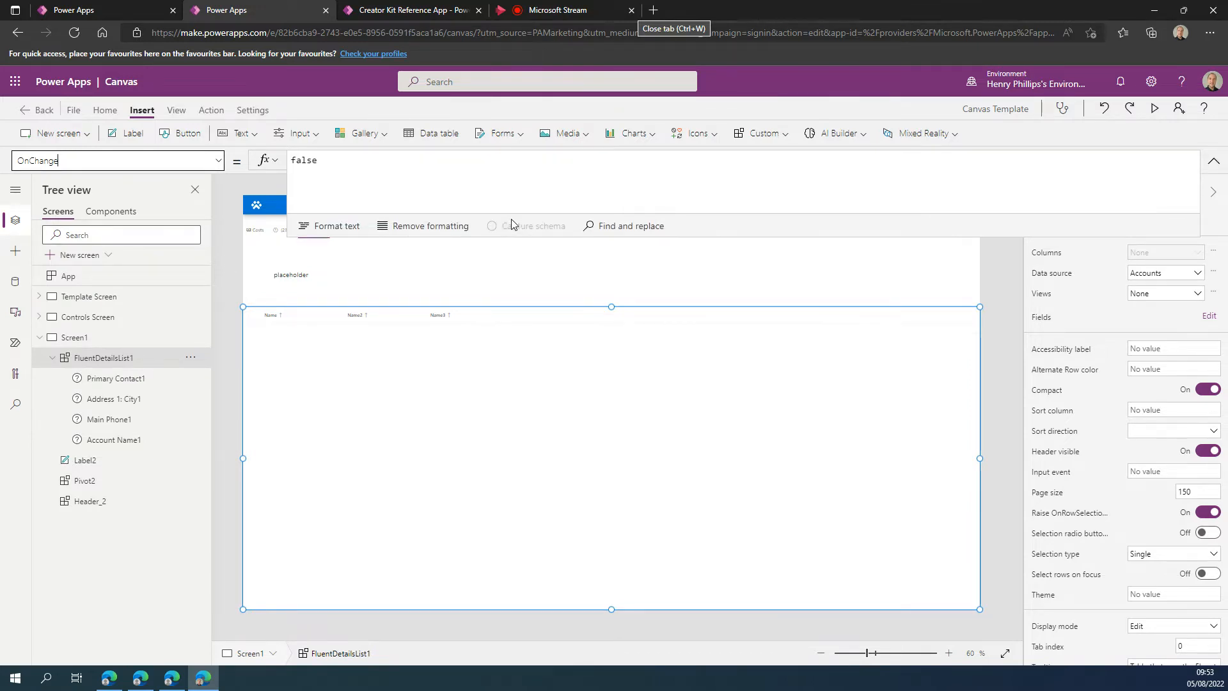
left_click(420, 11)
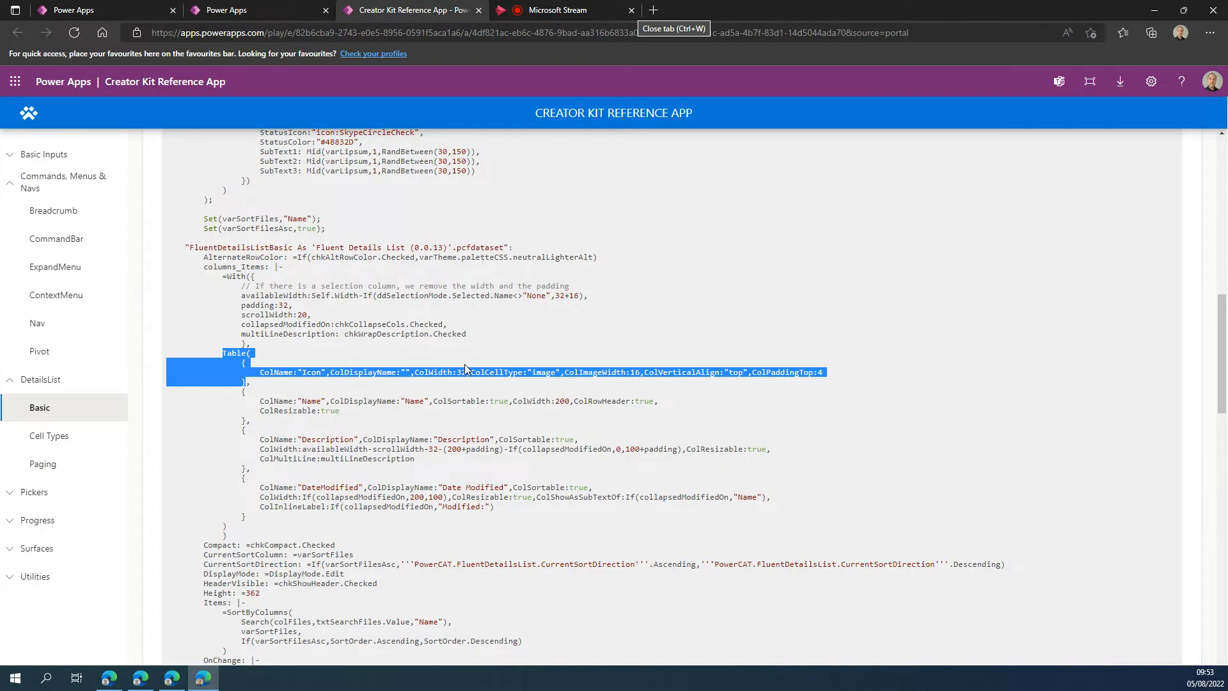
scroll(322, 312, "down", 2)
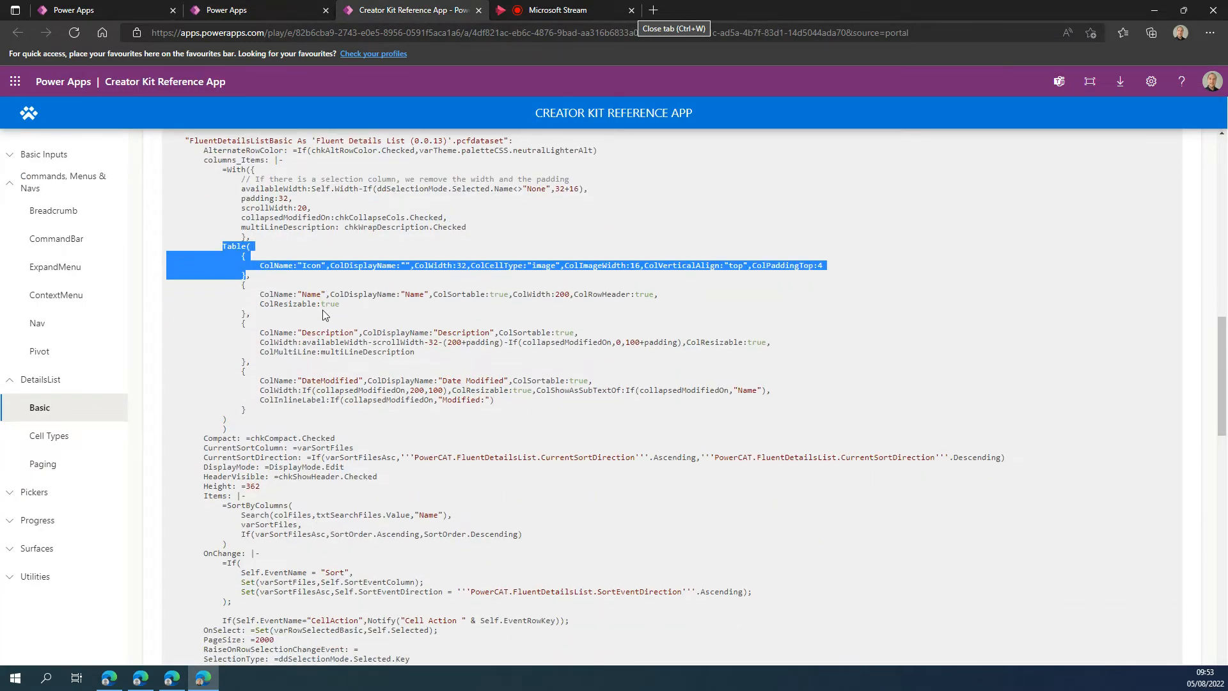
scroll(317, 496, "down", 3)
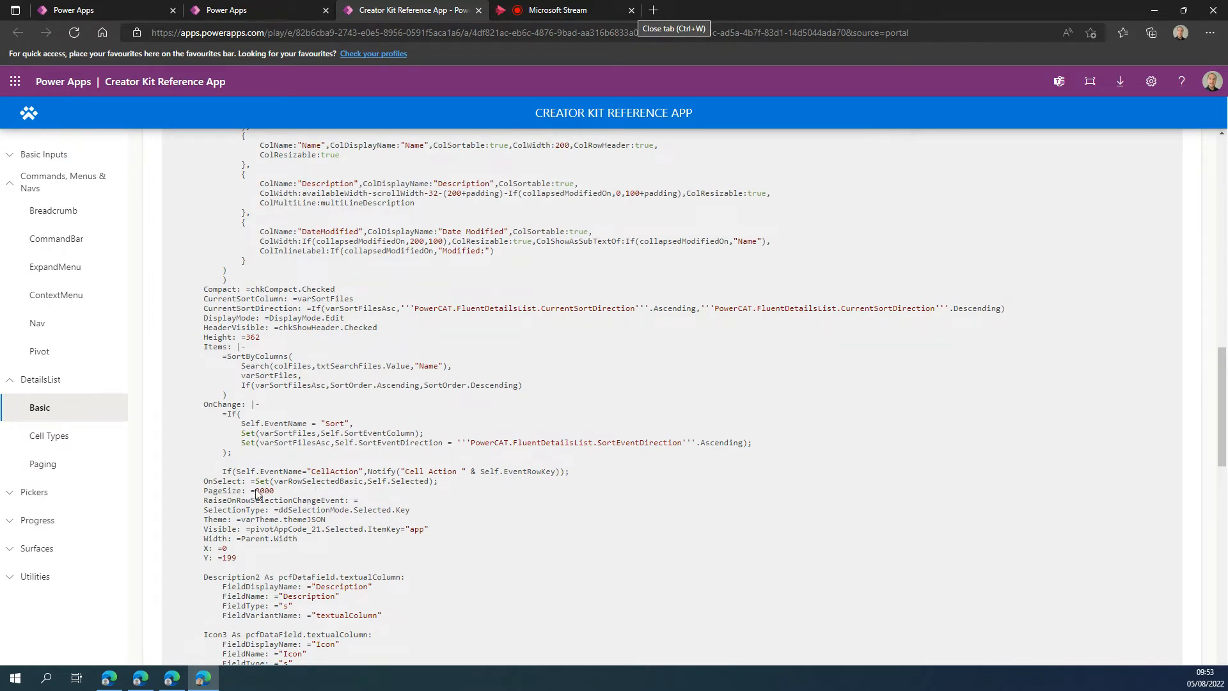
left_click_drag(256, 485, 393, 486)
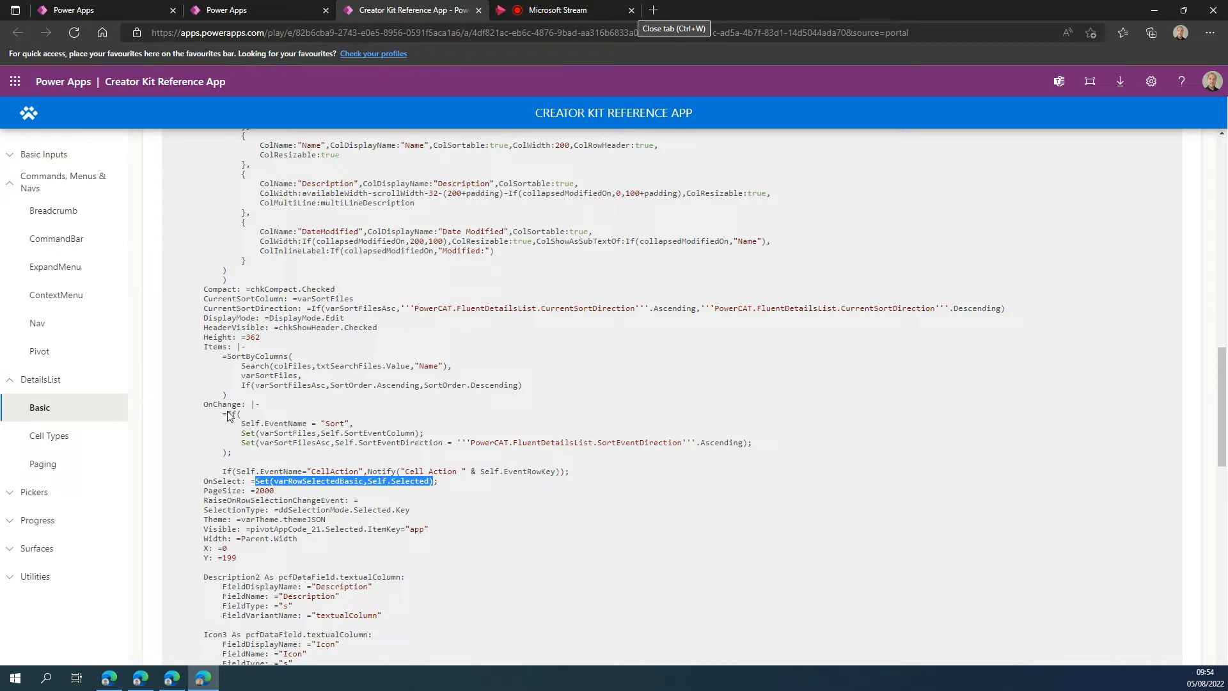
left_click(259, 452)
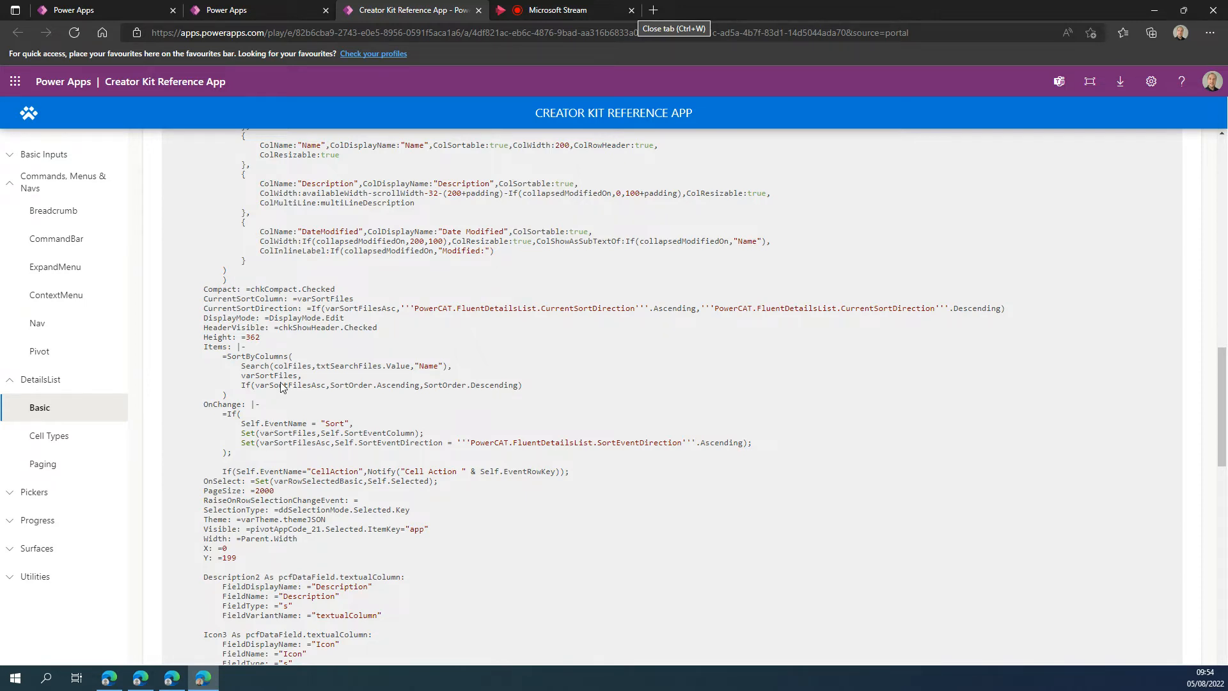
Search the sample code page for "onchange" and examine the OnChange formula and the properties around it.
scroll(281, 387, "down", 1)
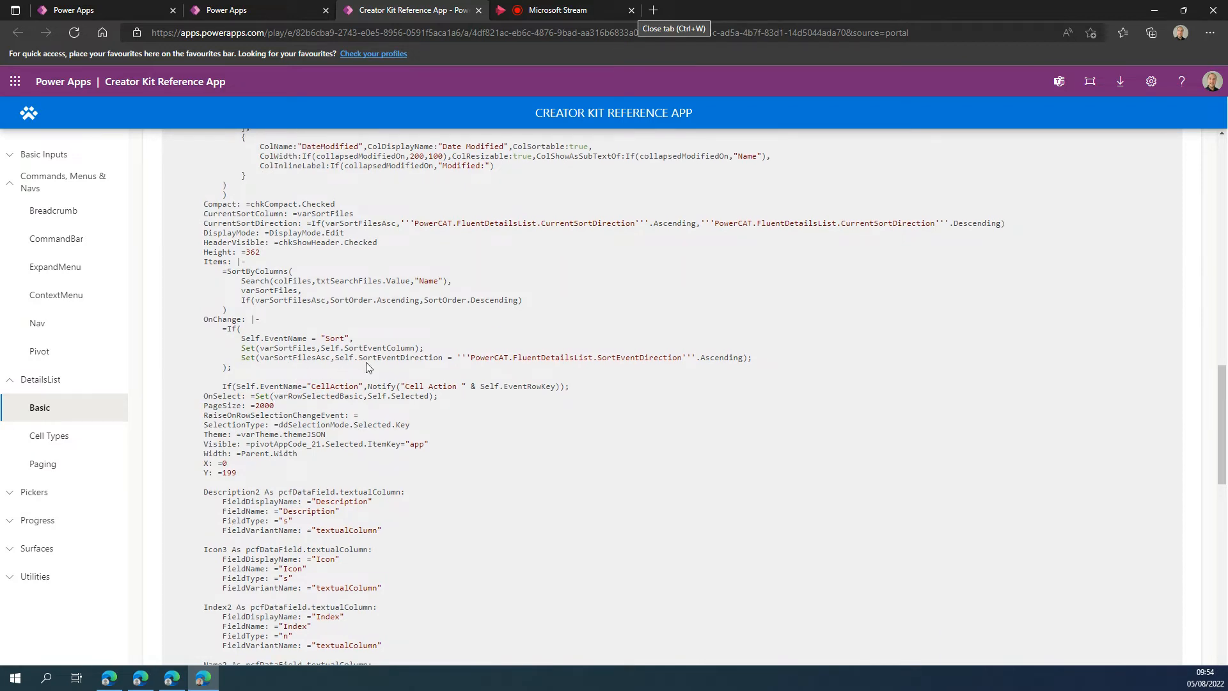
scroll(367, 367, "up", 2)
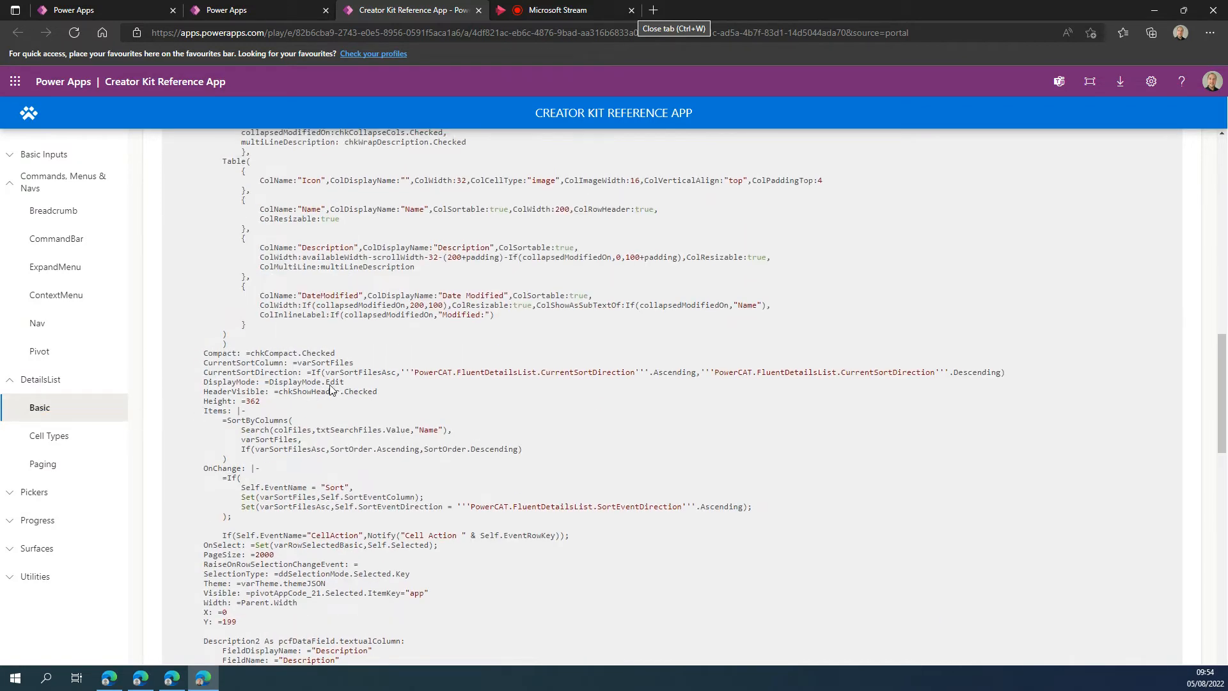
scroll(268, 464, "down", 2)
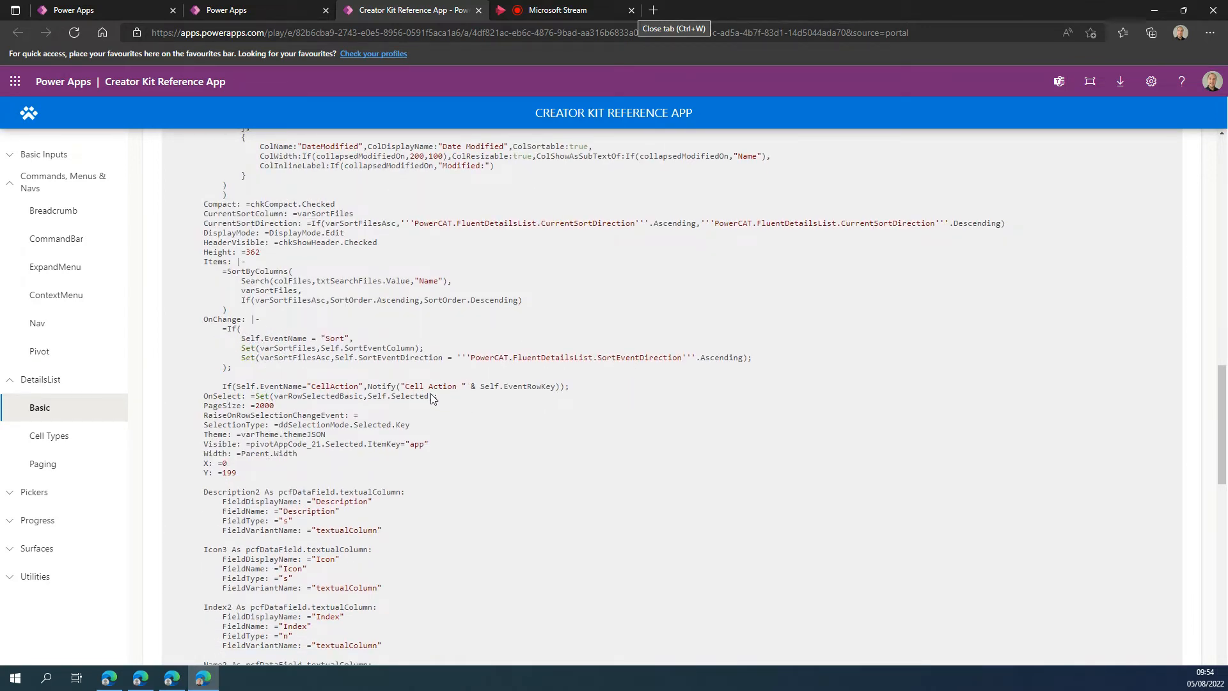
scroll(267, 366, "up", 12)
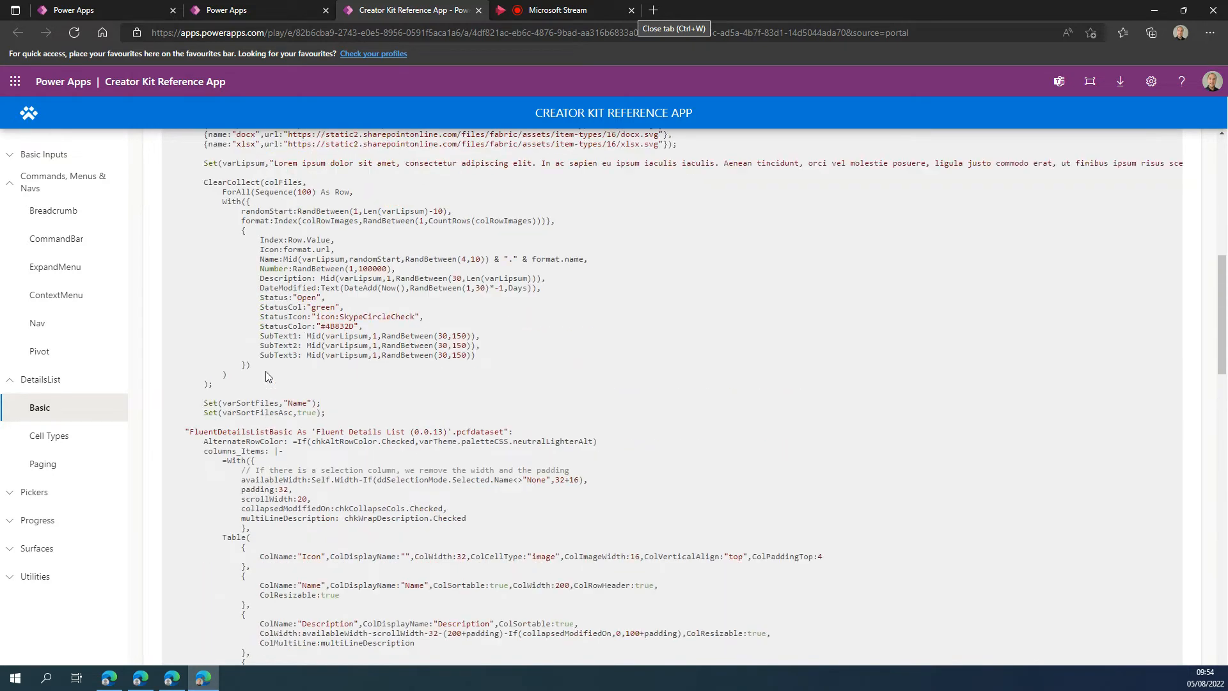
scroll(267, 375, "down", 2)
scroll(351, 414, "up", 3)
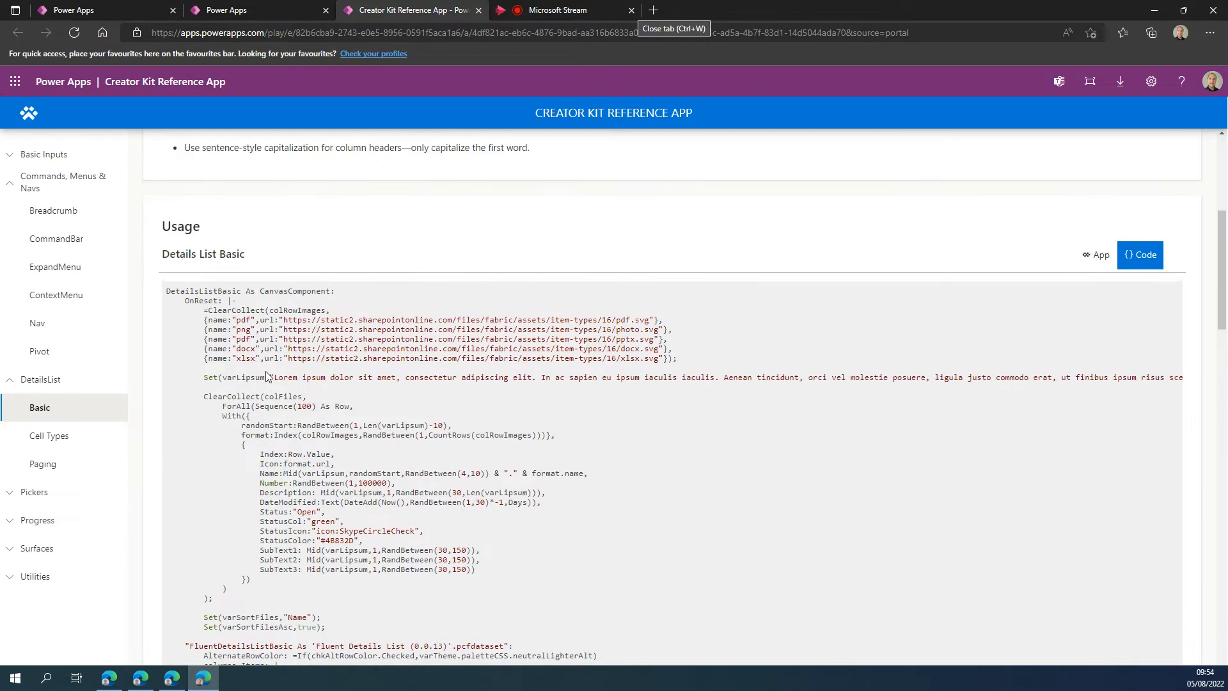
key("ctrl+f")
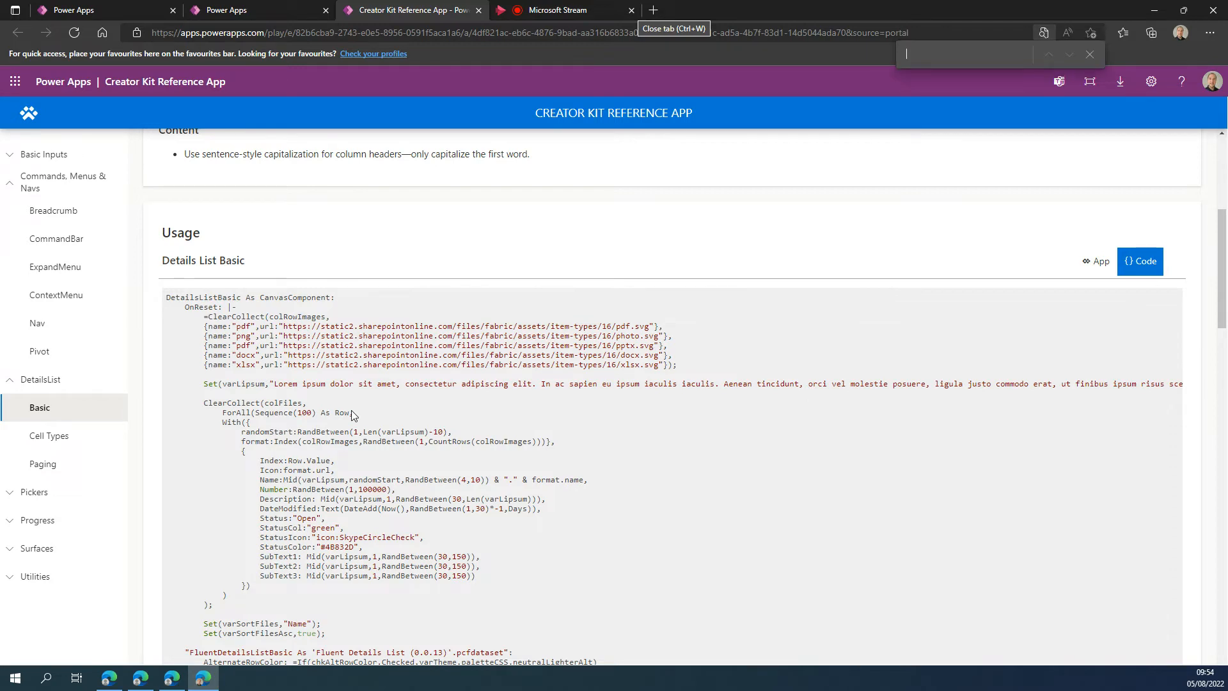
type("onchange")
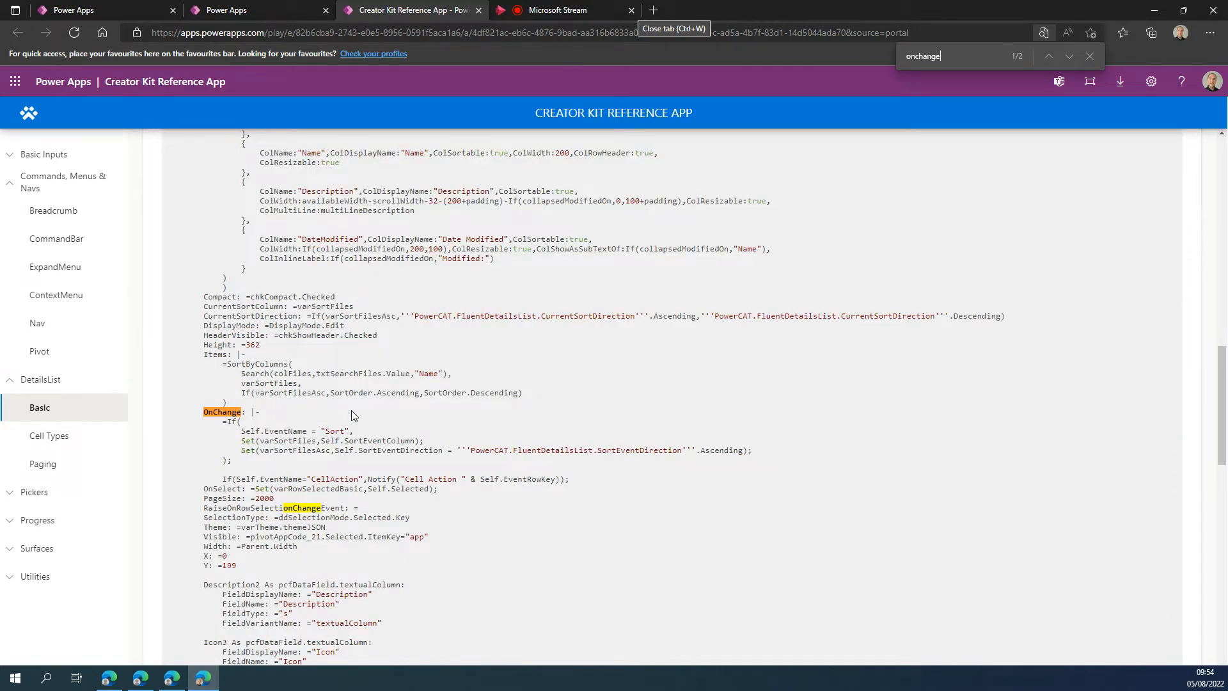
scroll(285, 446, "down", 15)
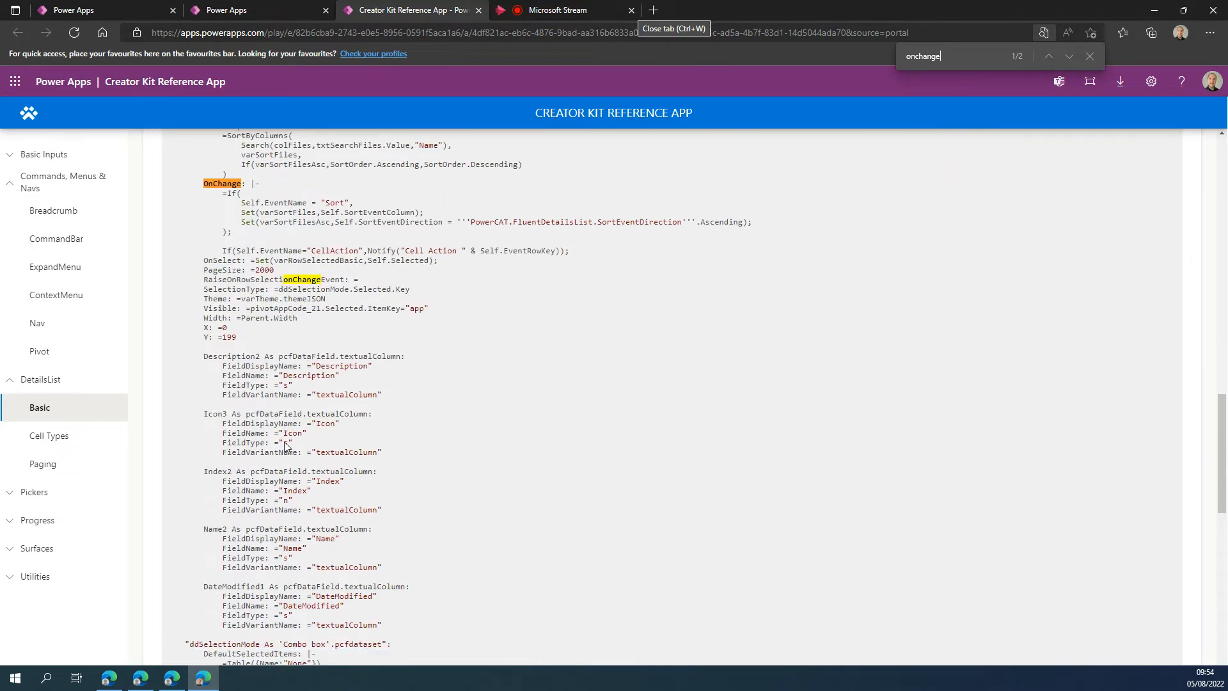
scroll(285, 446, "up", 6)
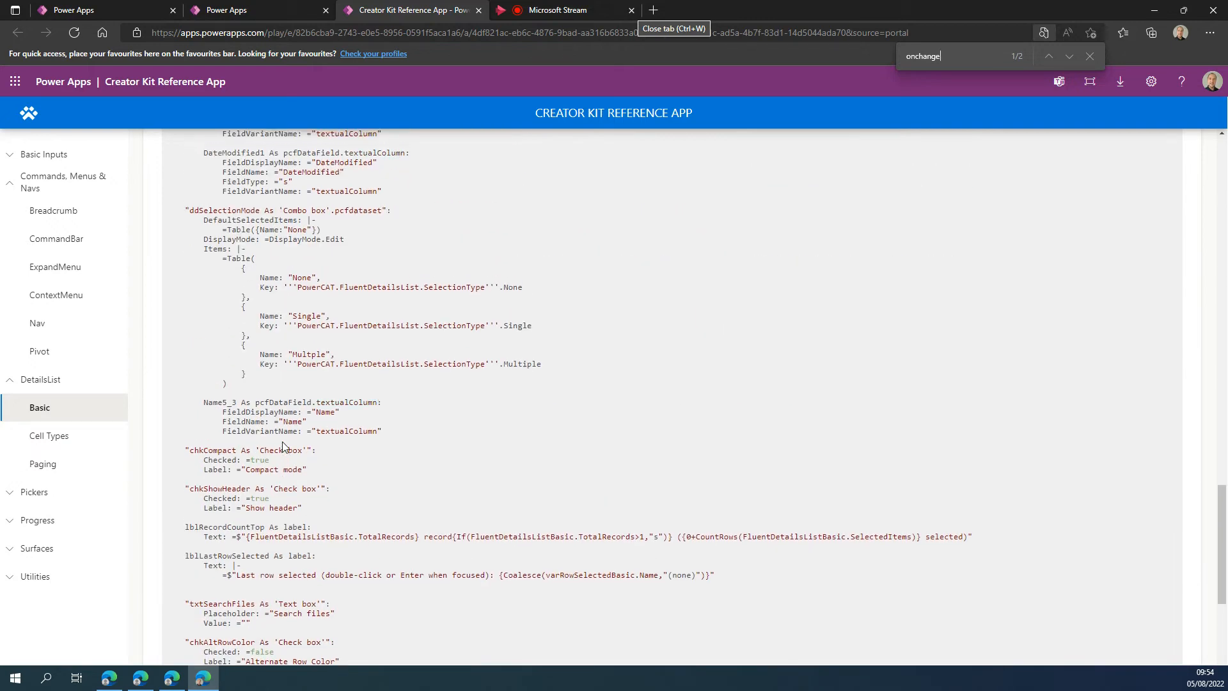
scroll(280, 443, "up", 10)
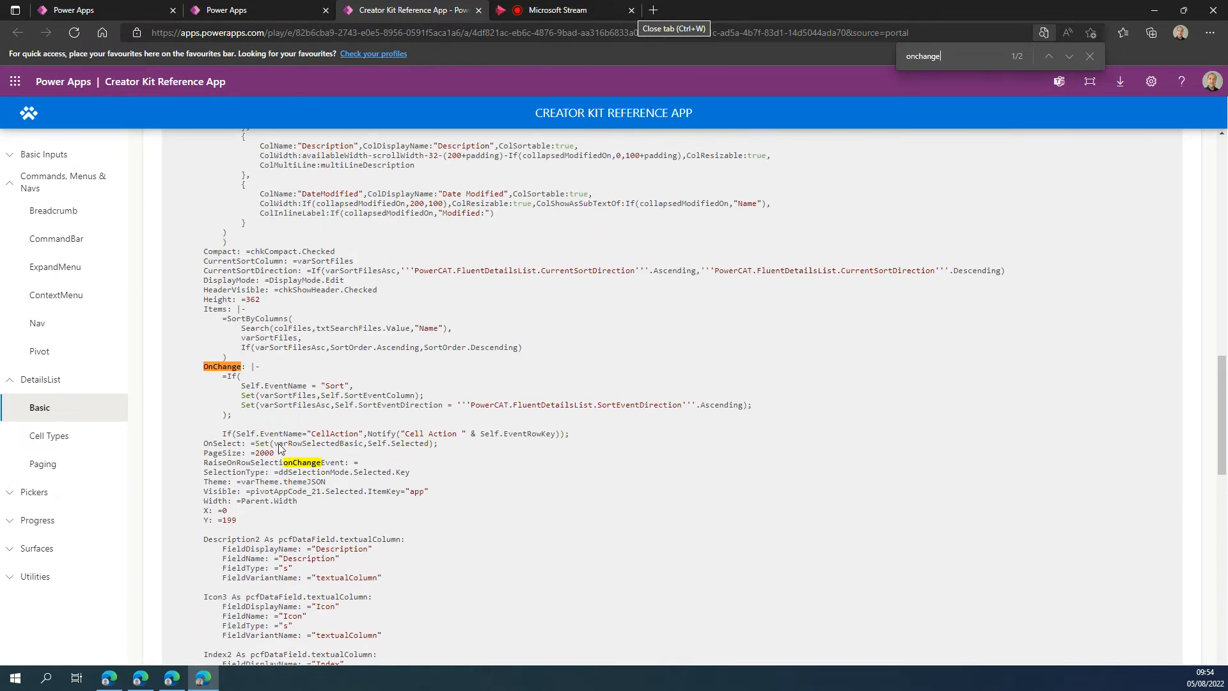
Copy the sample's If block for the "Sort" event and paste it over false in the OnChange formula of FluentDetailsList1.
left_click_drag(227, 378, 229, 423)
key("ctrl+c")
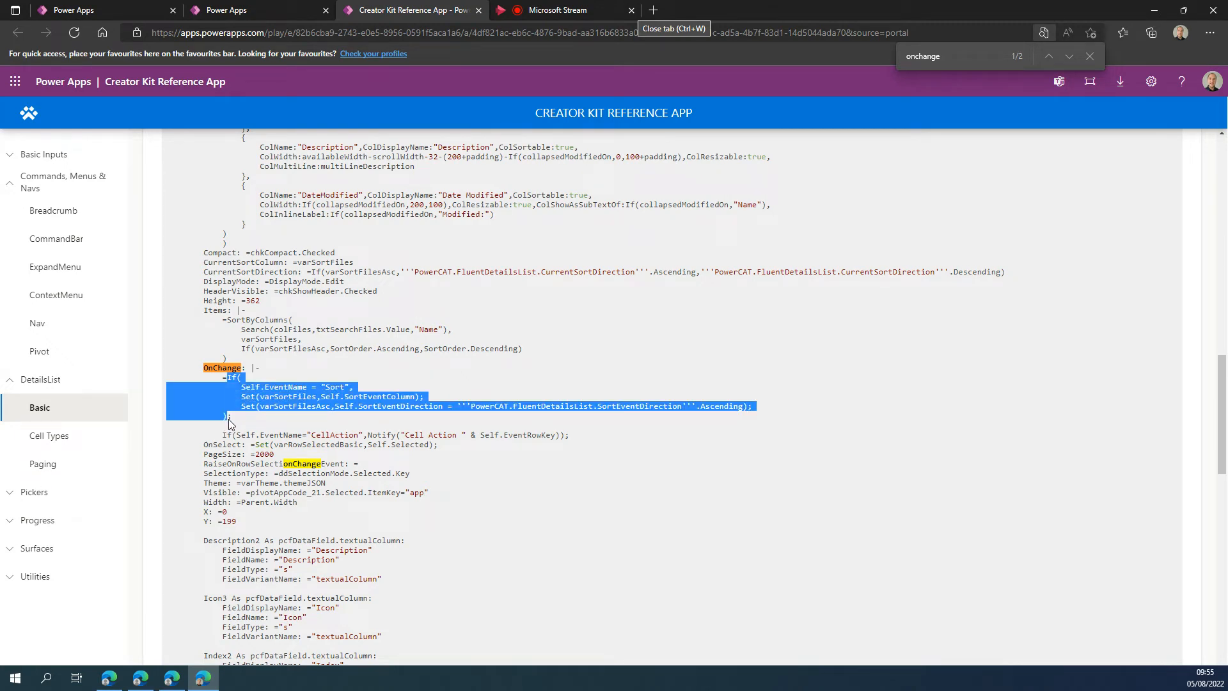
left_click(255, 9)
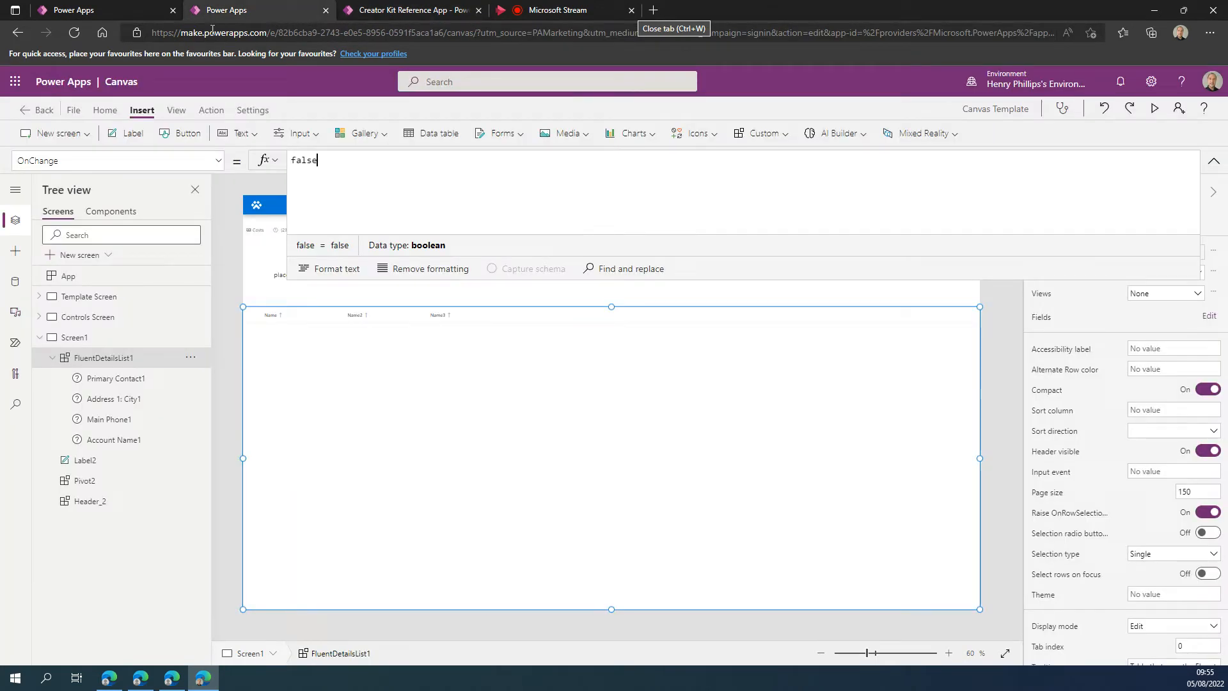
left_click_drag(384, 181, 235, 172)
key("ctrl+v")
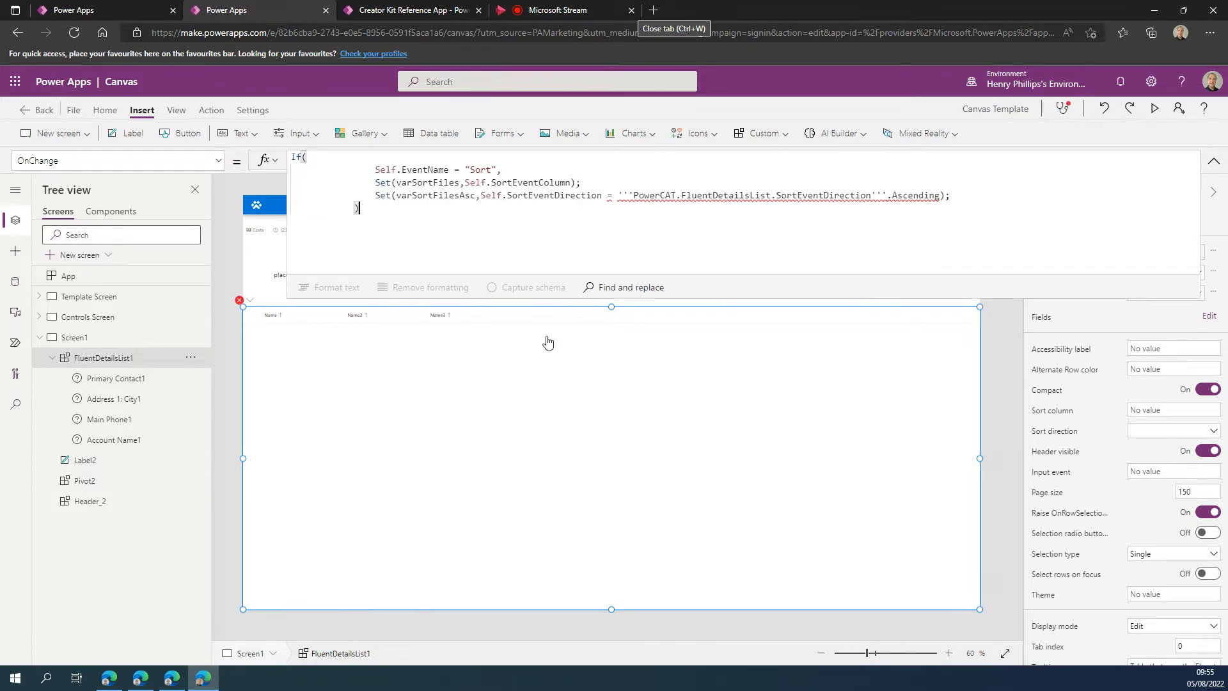
Remove the "Sort" value from the Self.EventName comparison in the OnChange formula and review the expanded formula.
left_click(499, 173)
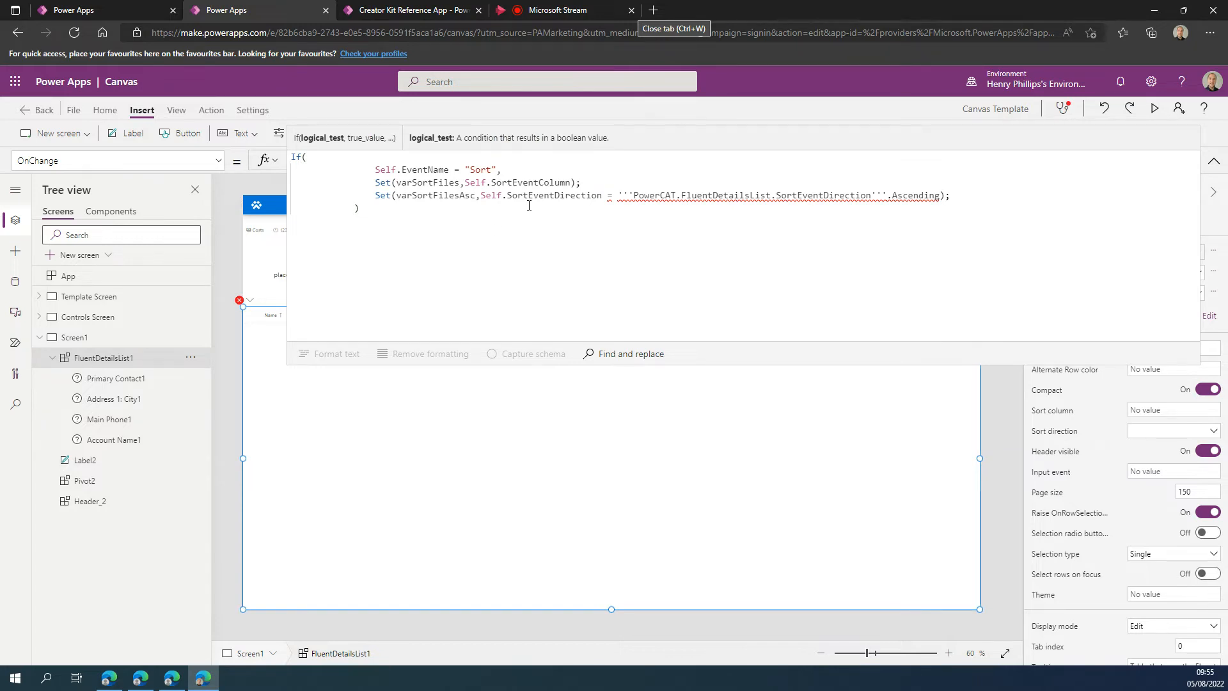
key("BackSpace")
key("BackSpace")
key("BackSpace")
key("BackSpace")
key("BackSpace")
key("BackSpace")
key("BackSpace")
type("\"")
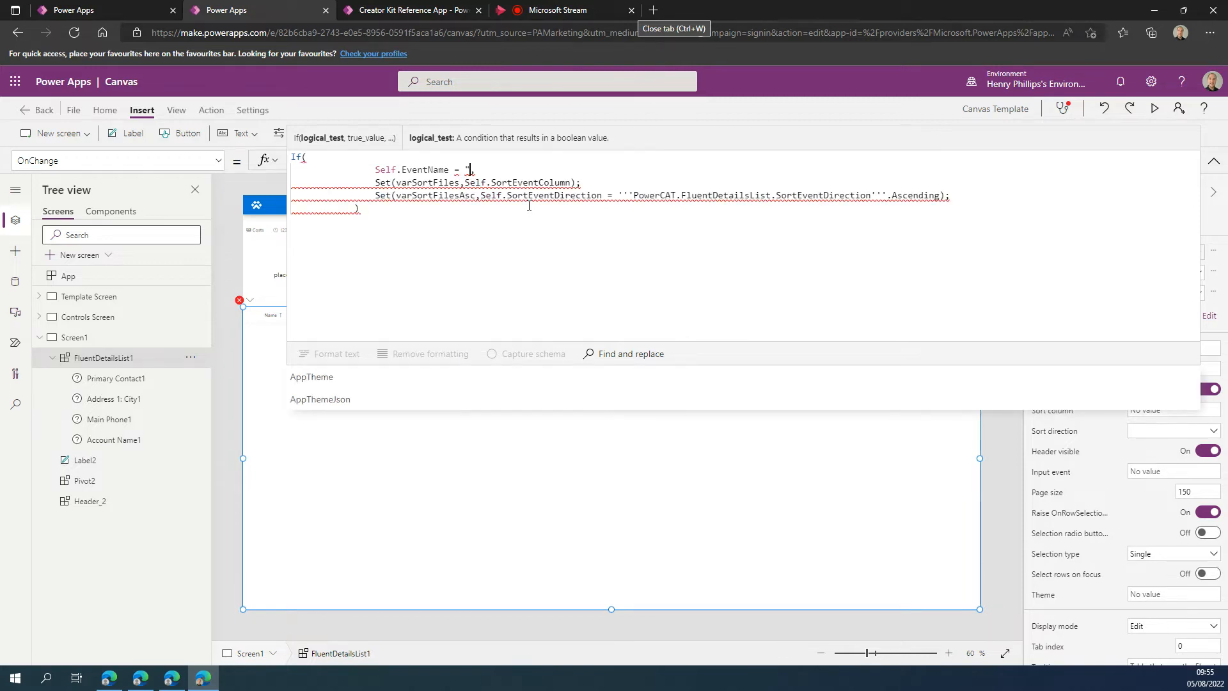
type("\"")
key("BackSpace")
key("BackSpace")
key("BackSpace")
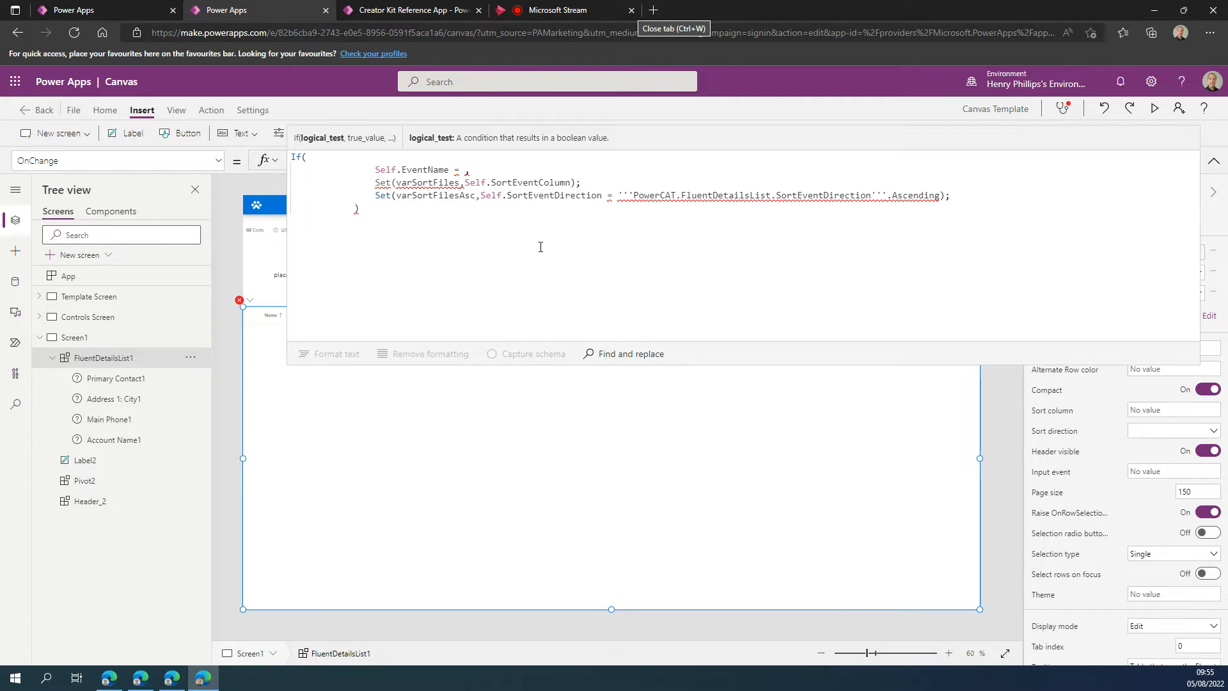
left_click(750, 209)
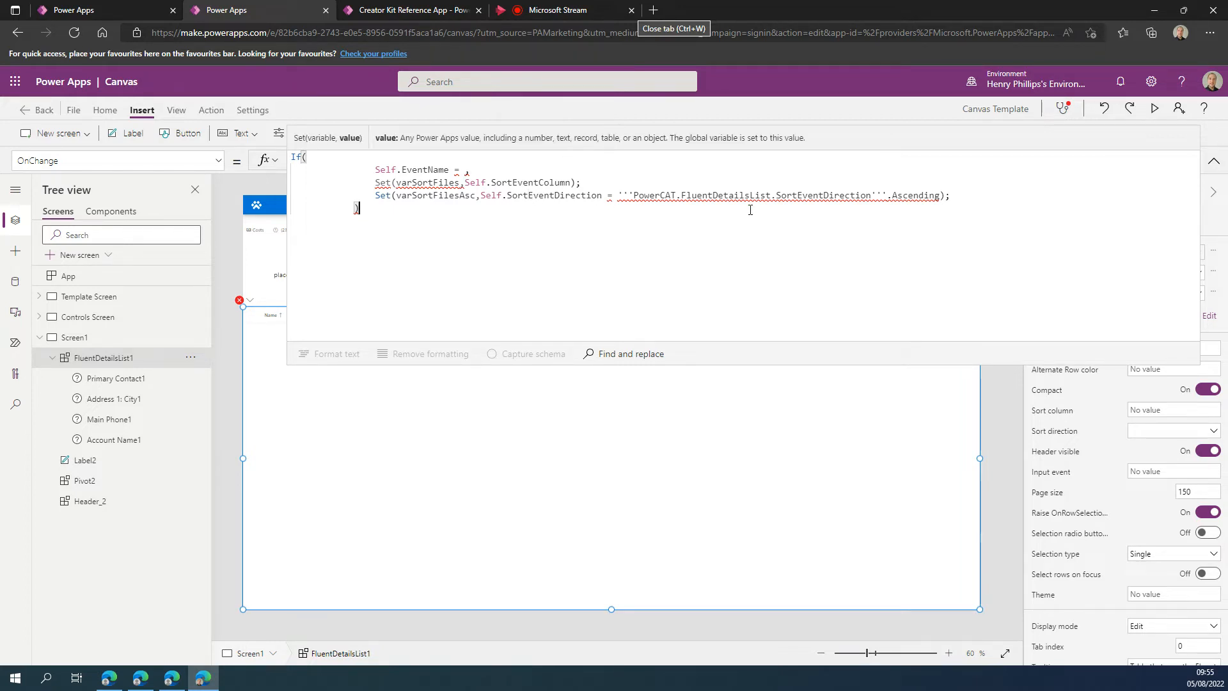
left_click(1214, 161)
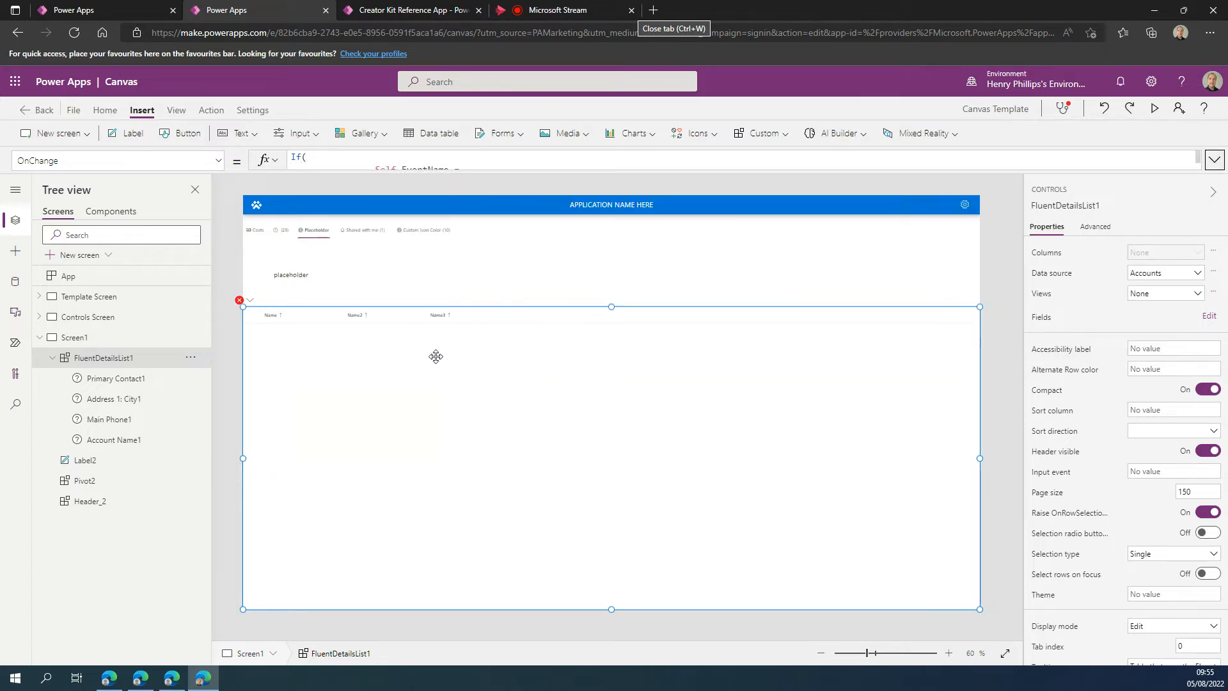
left_click(480, 170)
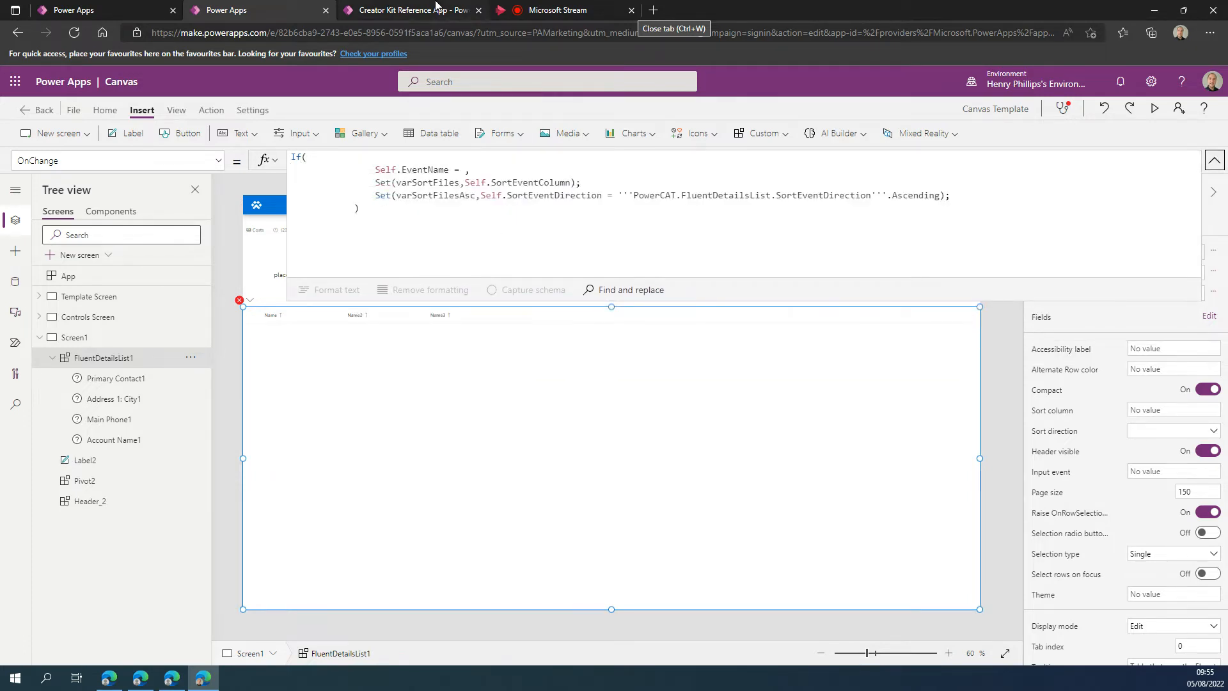
Return to the Creator Kit Reference App and show the Details List Basic sample in its app view.
left_click(423, 13)
left_click(370, 466)
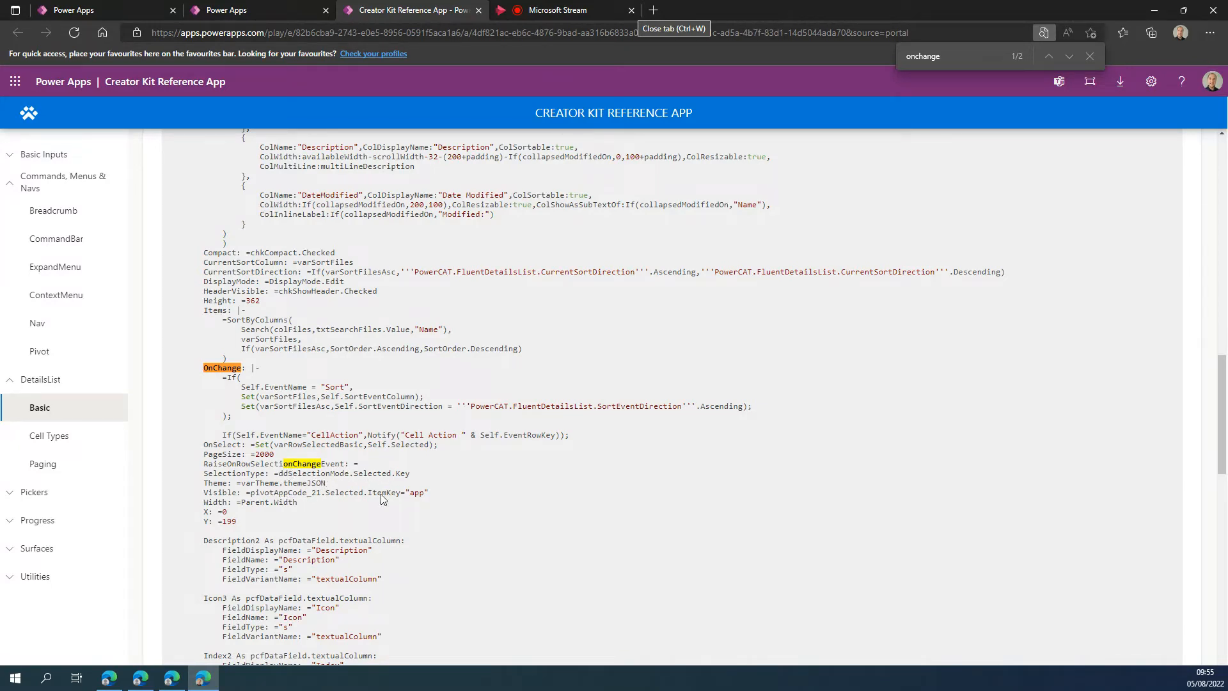
scroll(386, 483, "up", 5)
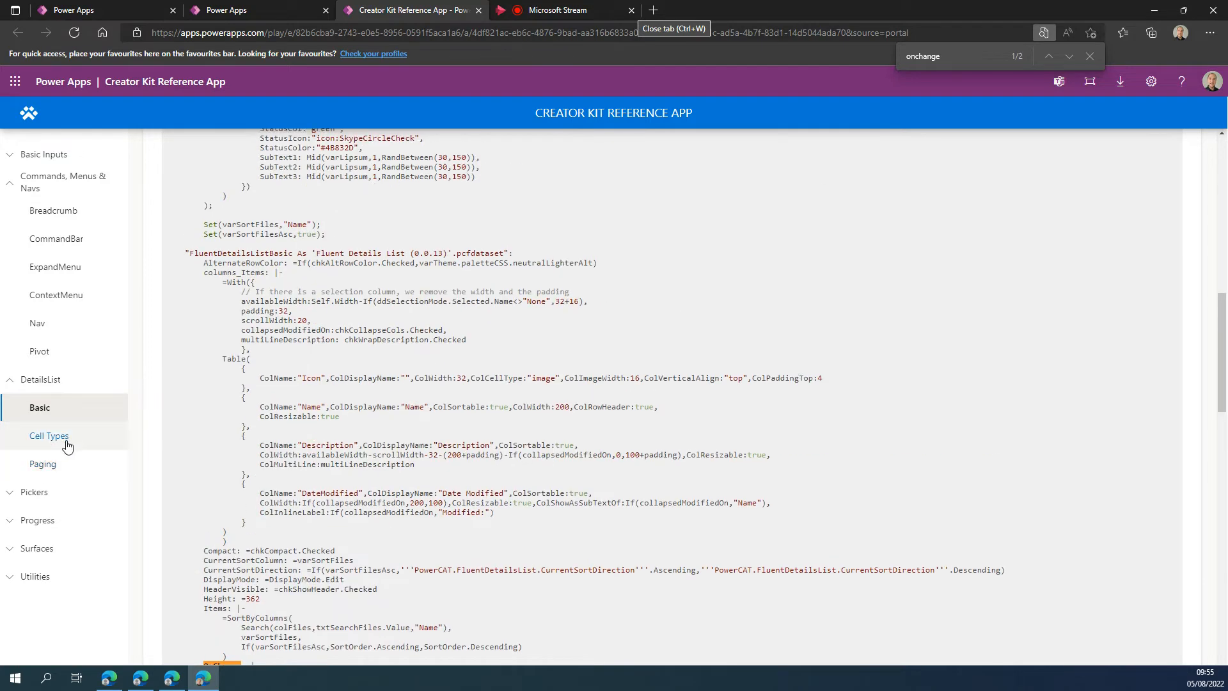
left_click(123, 405)
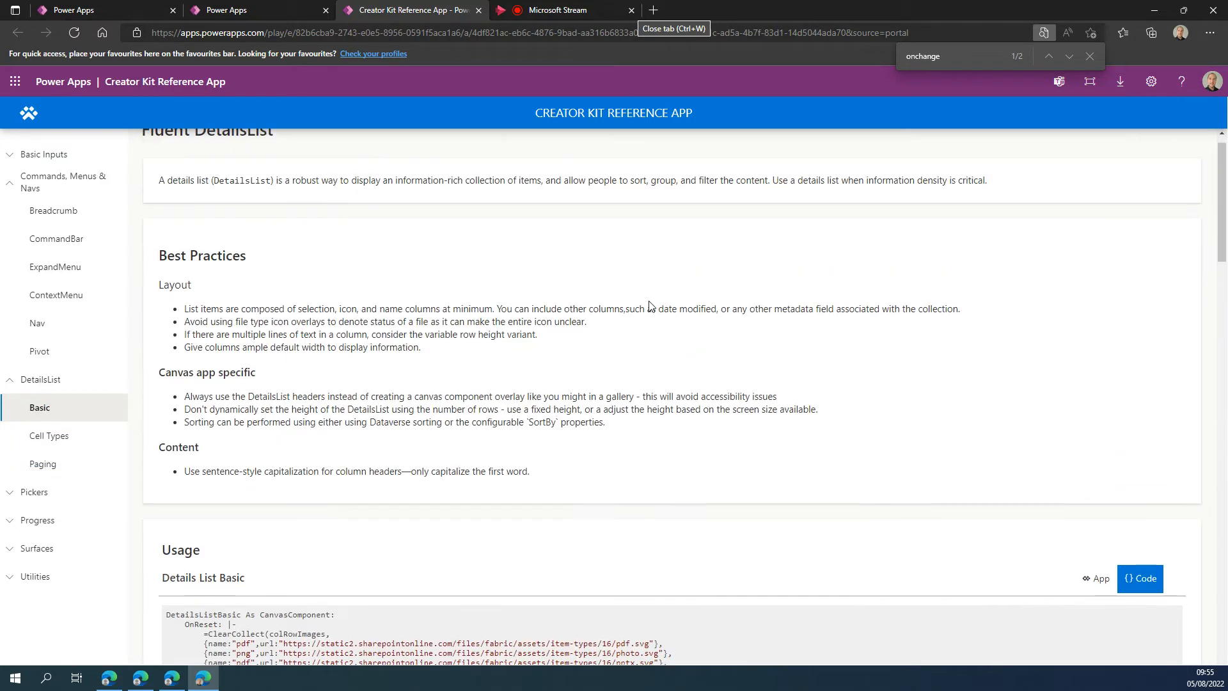
left_click(1095, 602)
scroll(1024, 448, "down", 8)
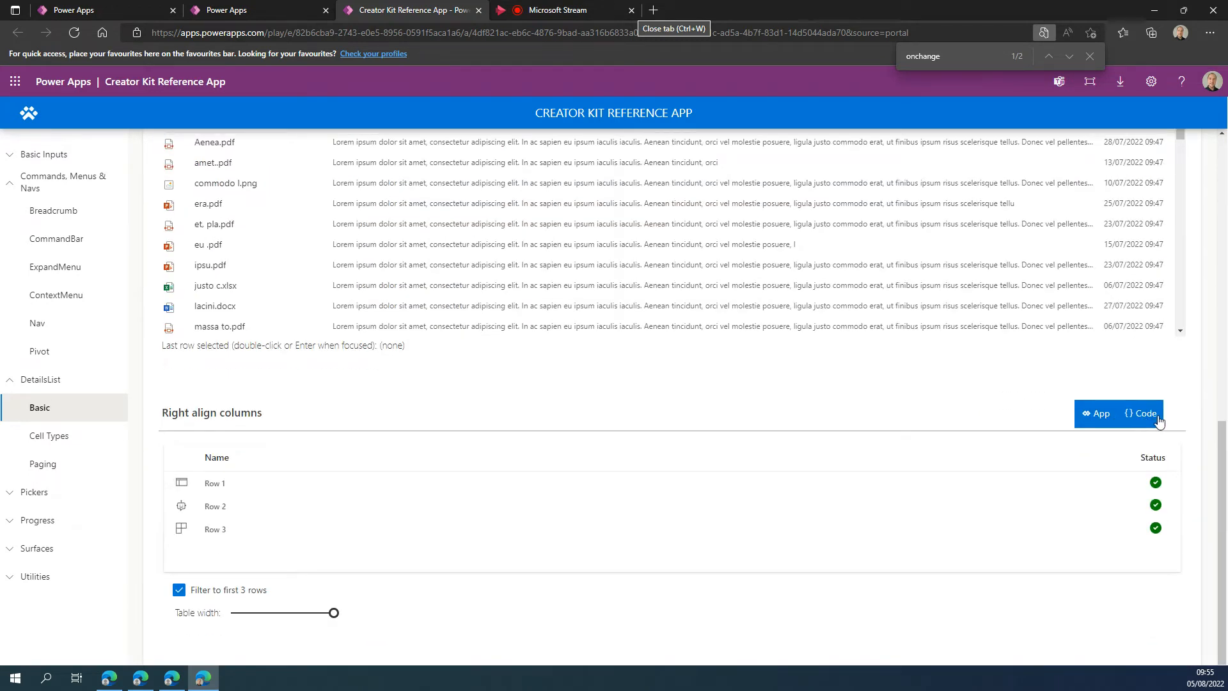
Display the code of the Right align columns sample and examine its column and control properties.
left_click(1144, 413)
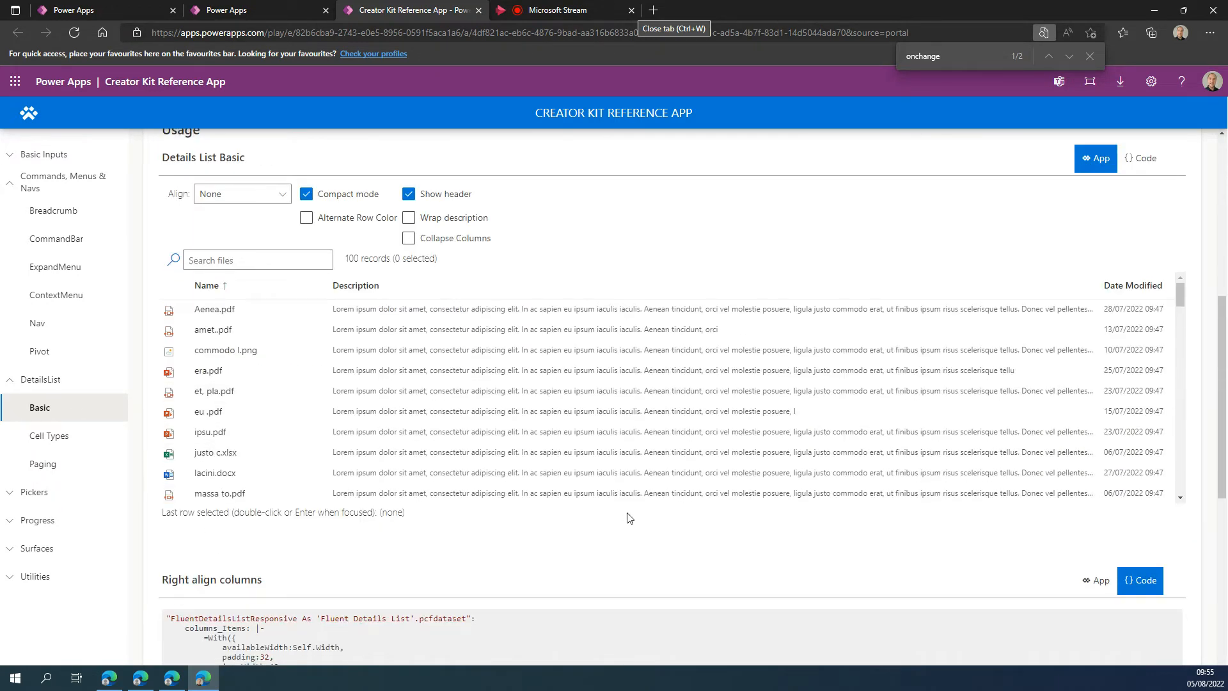
scroll(625, 592, "down", 8)
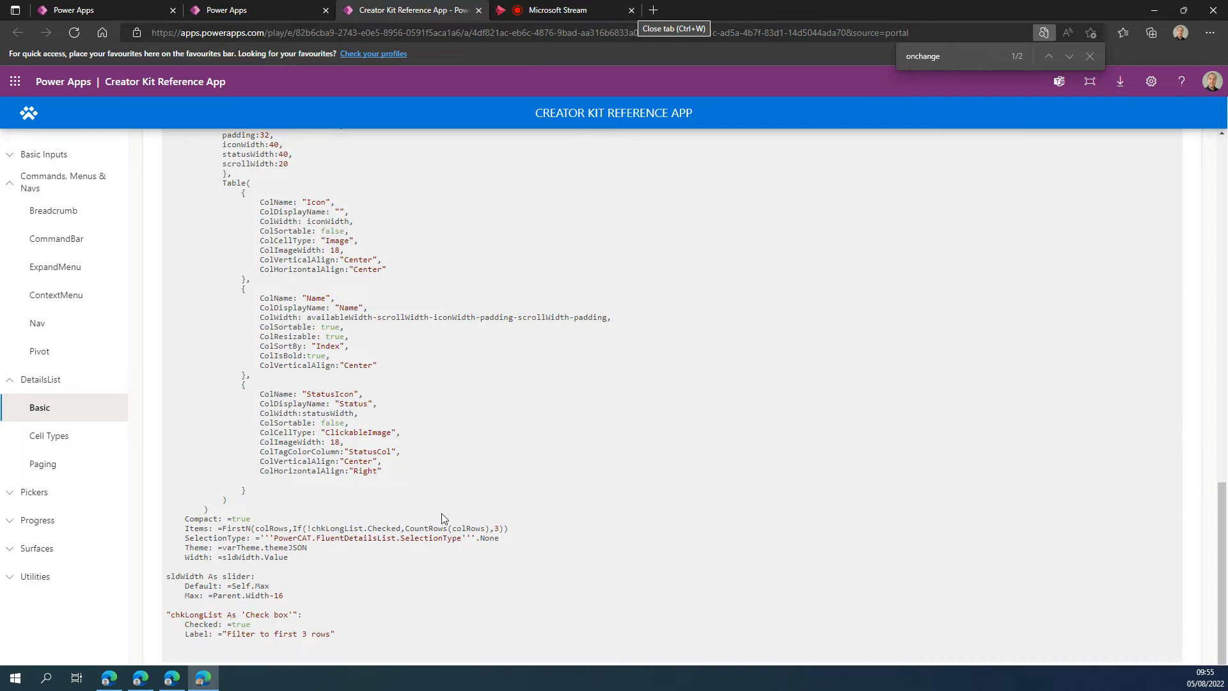
scroll(376, 542, "up", 8)
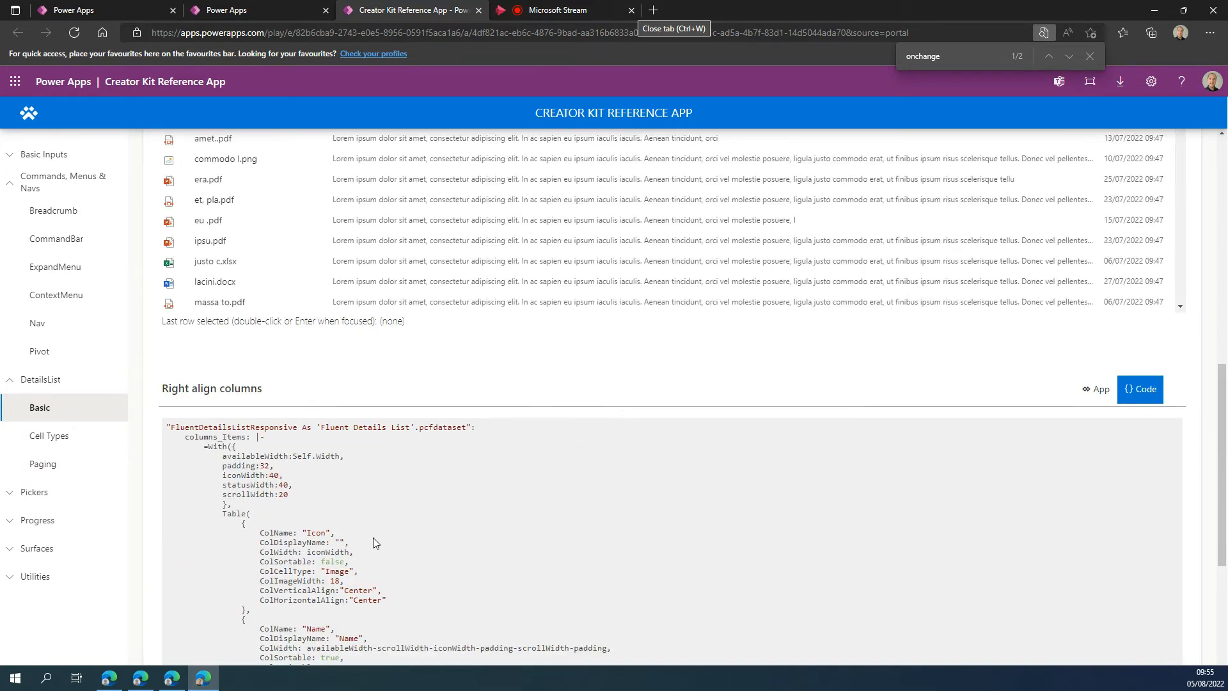
scroll(483, 443, "up", 4)
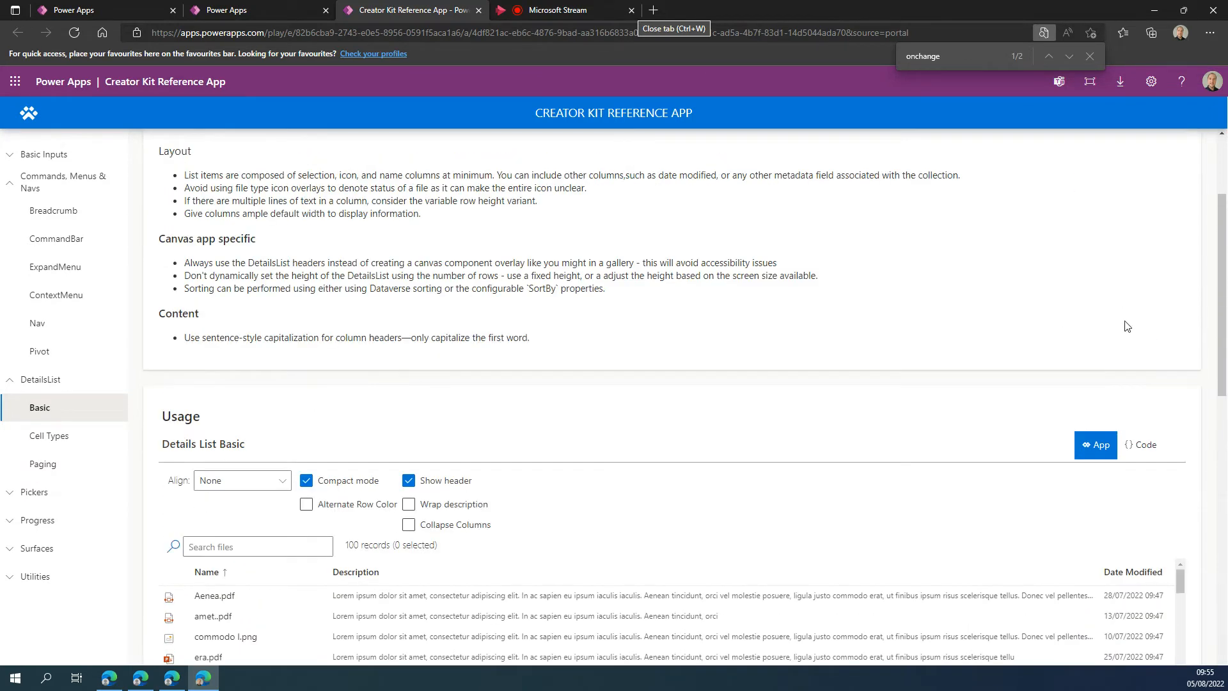
Display the code of the Details List Basic sample and examine its column, event and selection mode definitions.
left_click(1142, 467)
scroll(369, 428, "down", 8)
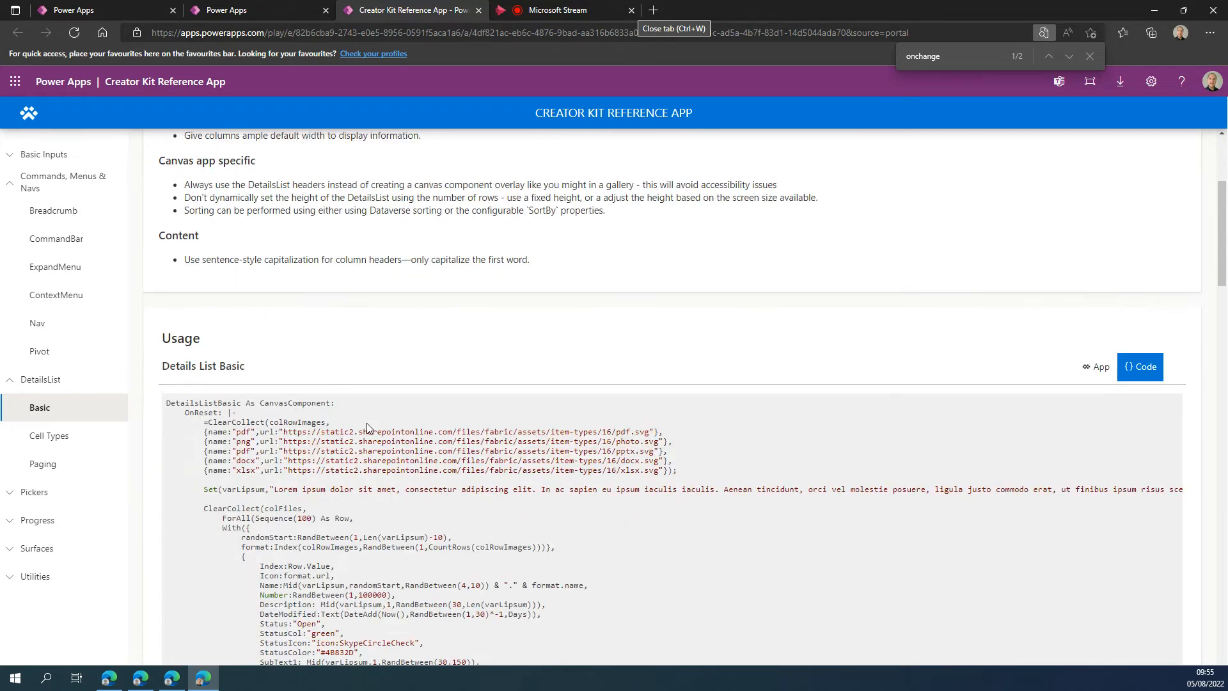
scroll(369, 428, "down", 1)
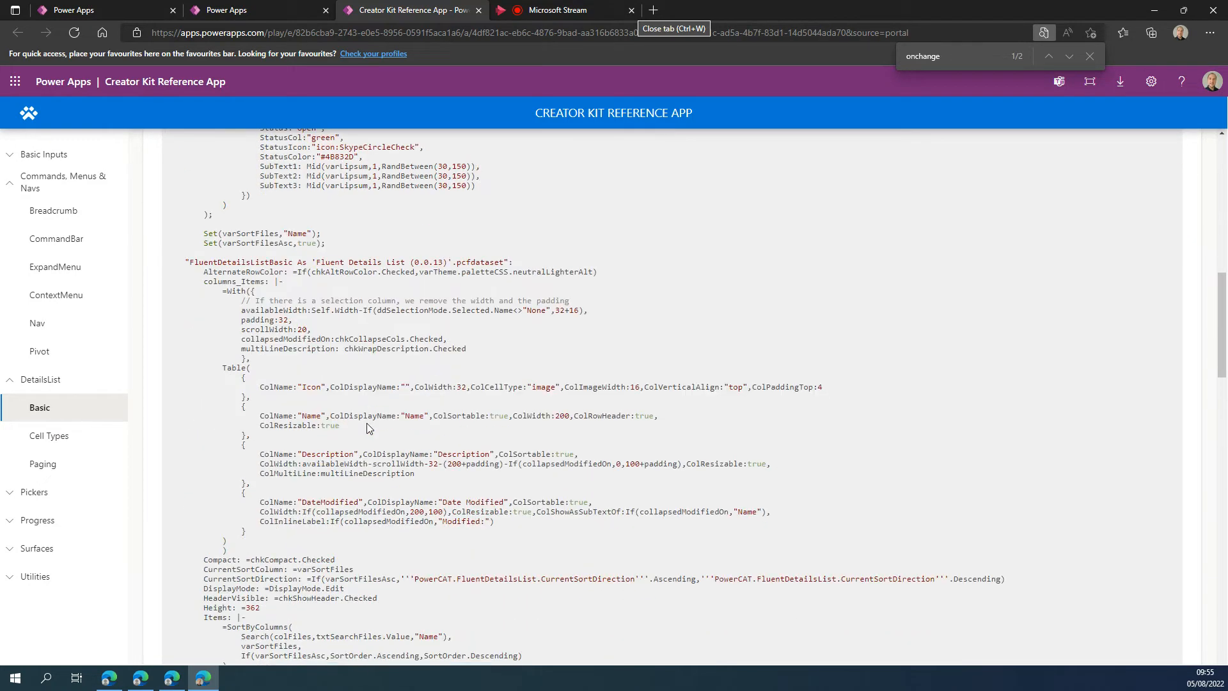
scroll(369, 428, "down", 5)
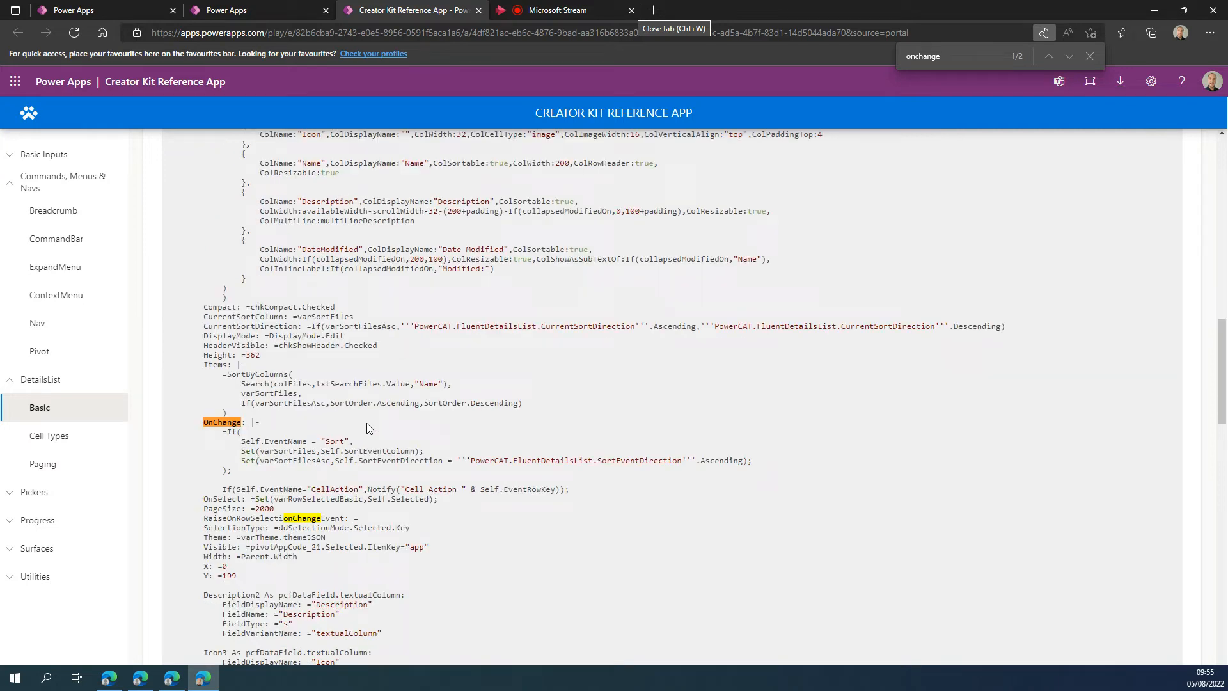
scroll(366, 423, "down", 8)
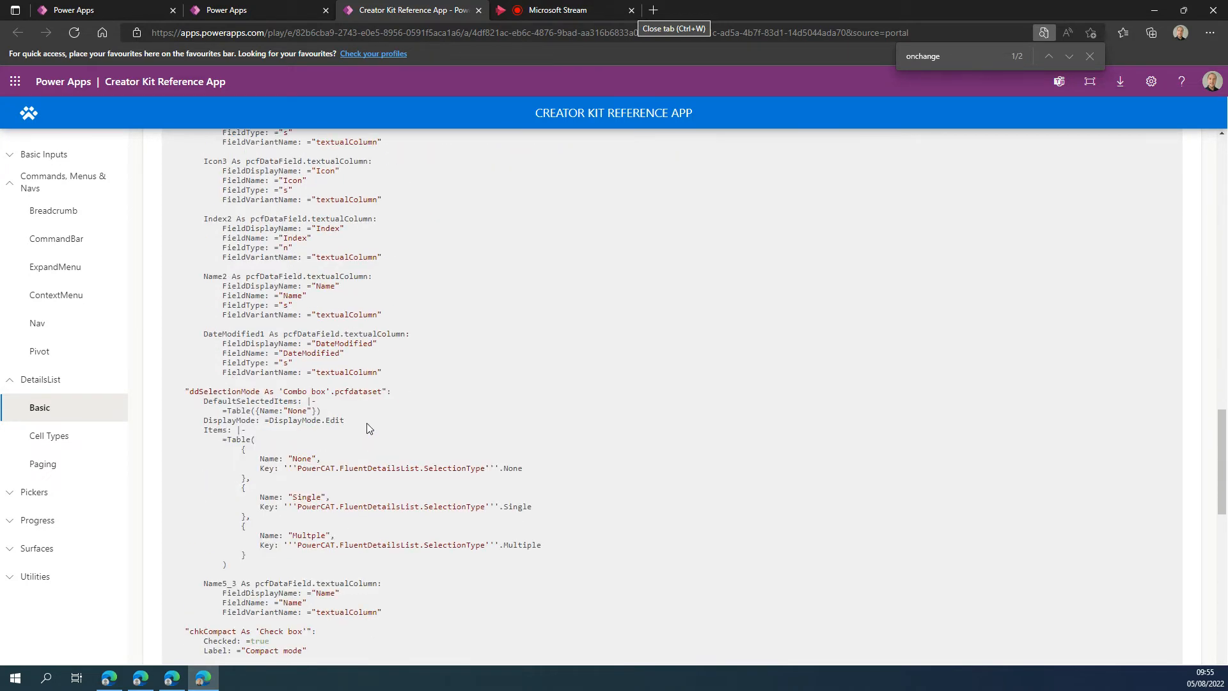
scroll(366, 423, "down", 5)
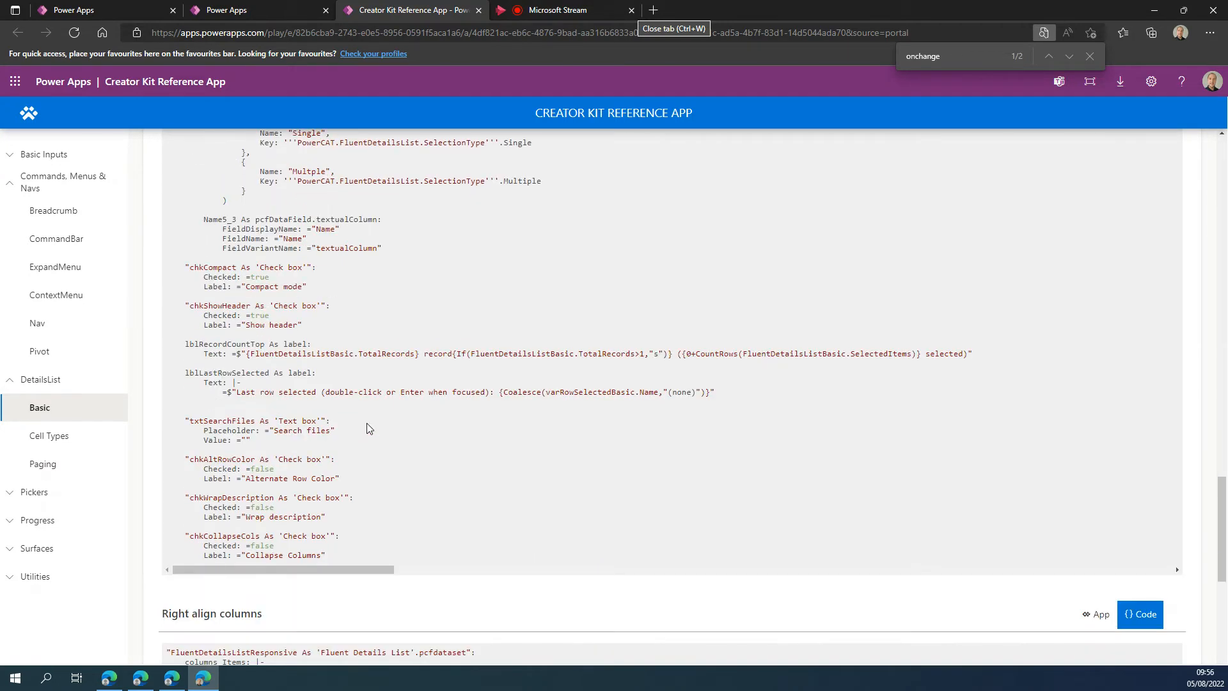
Search the Details List Basic code for "noti" and examine the matching cell action line in the OnChange formula.
scroll(369, 428, "up", 5)
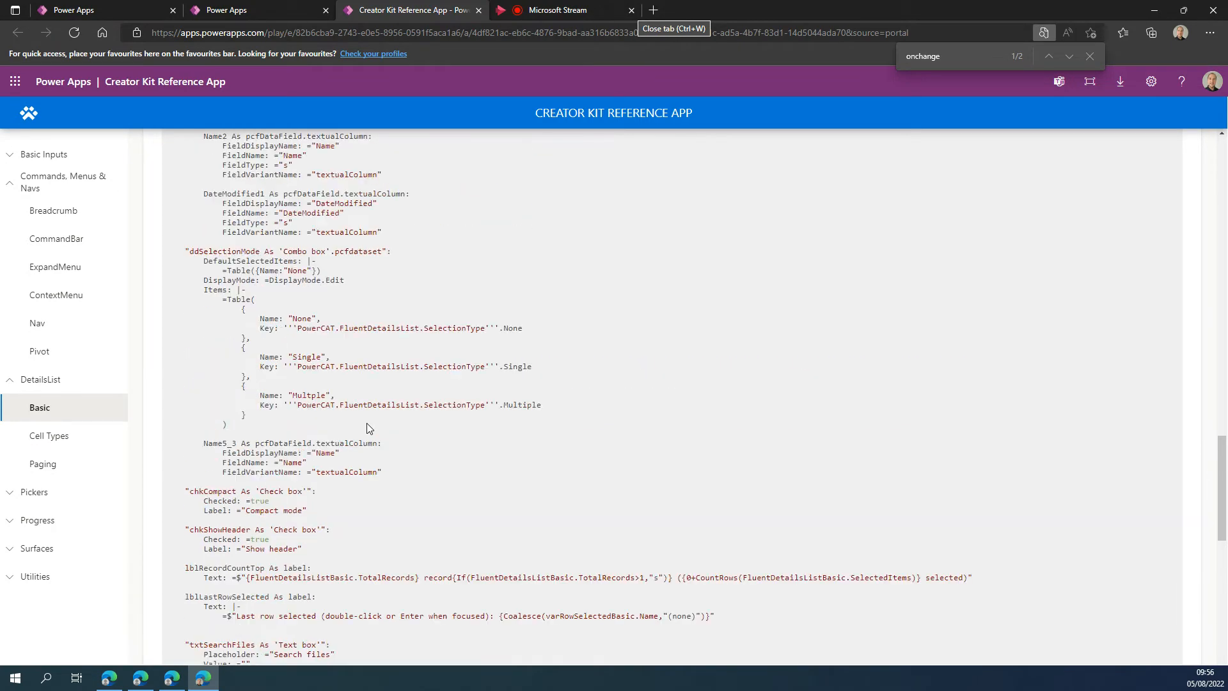
scroll(366, 420, "up", 10)
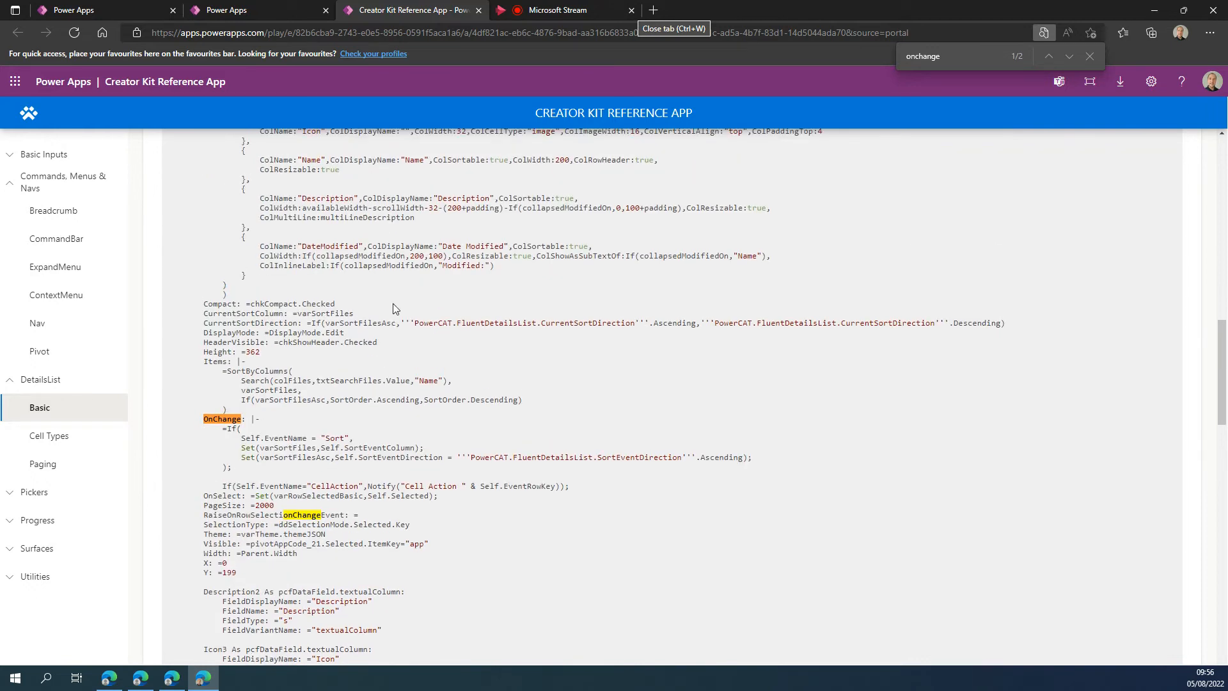
type("noti")
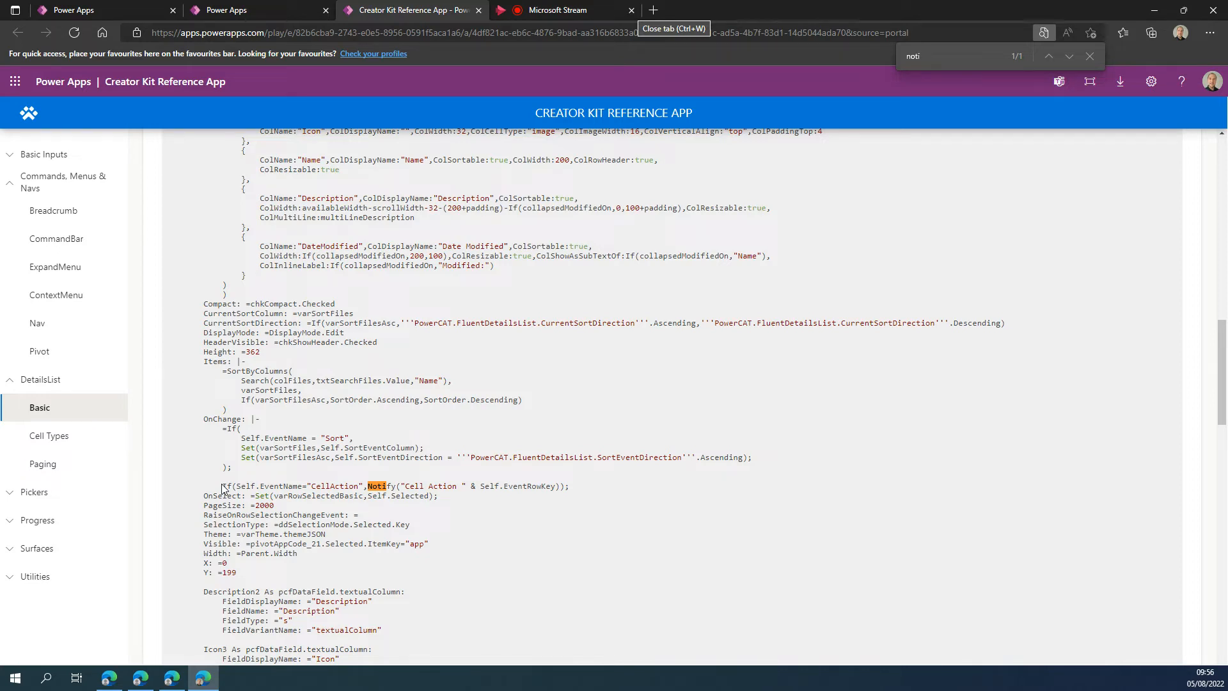
scroll(222, 488, "down", 1)
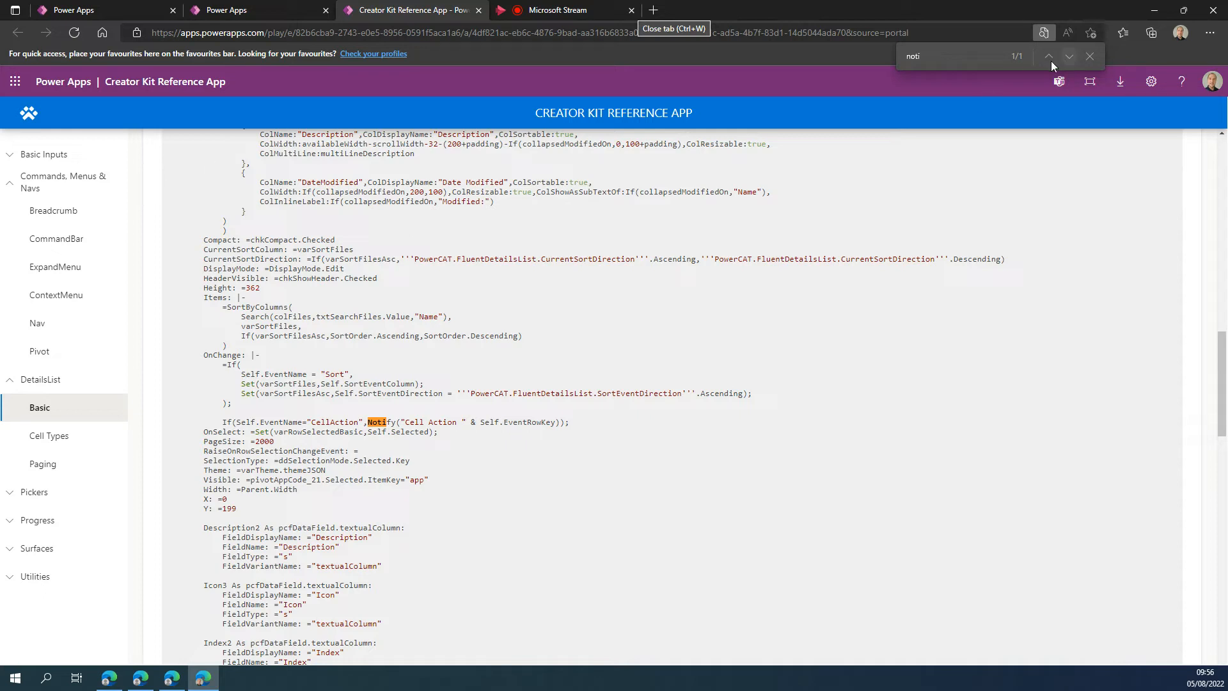
Return the Details List Basic sample to its app view, turn off Compact mode and open the Align choices.
scroll(427, 487, "up", 1)
scroll(586, 432, "up", 15)
left_click(1095, 608)
scroll(339, 550, "down", 5)
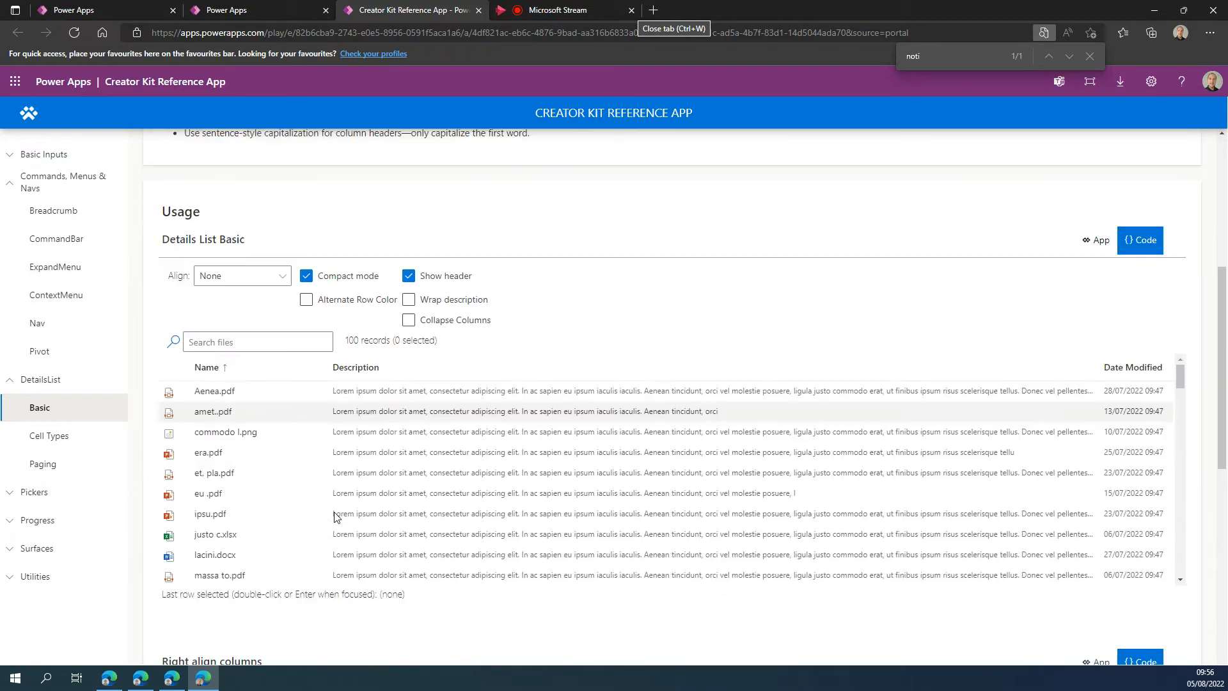
scroll(336, 515, "down", 2)
scroll(411, 266, "up", 2)
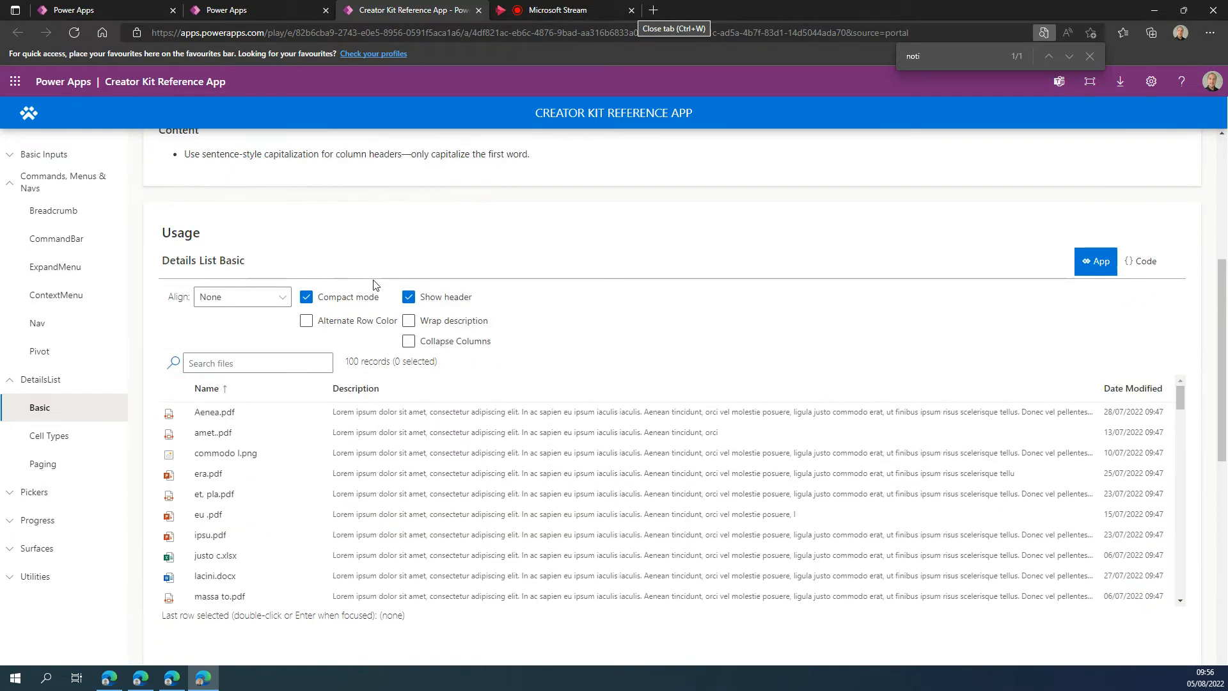
left_click(307, 298)
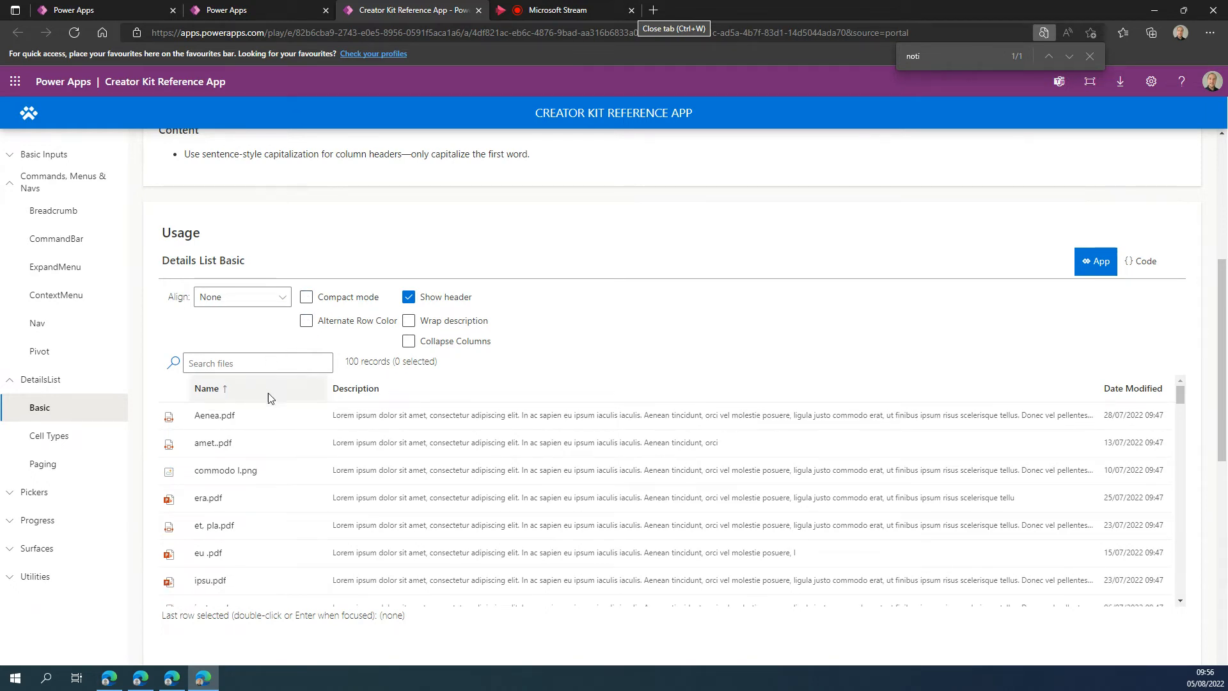
left_click(251, 304)
Display the Details List Basic code again and examine the properties around its OnChange and OnSelect formulas.
left_click(1142, 261)
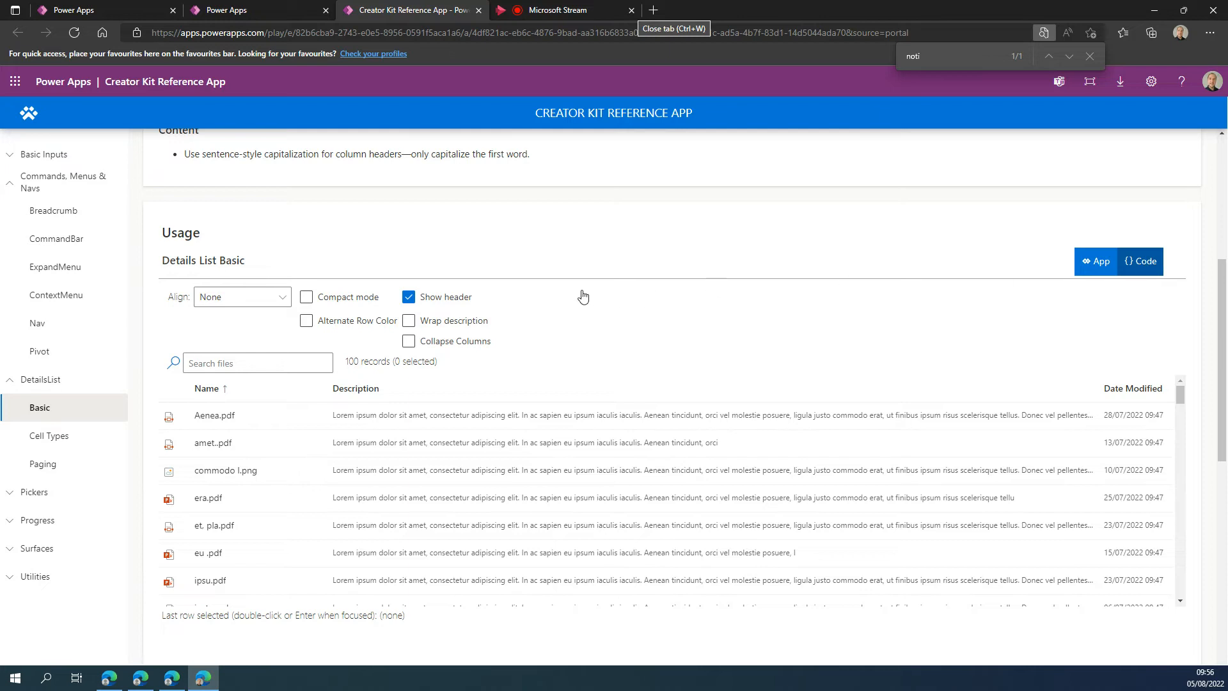
scroll(361, 427, "down", 7)
scroll(361, 431, "down", 3)
scroll(361, 433, "down", 4)
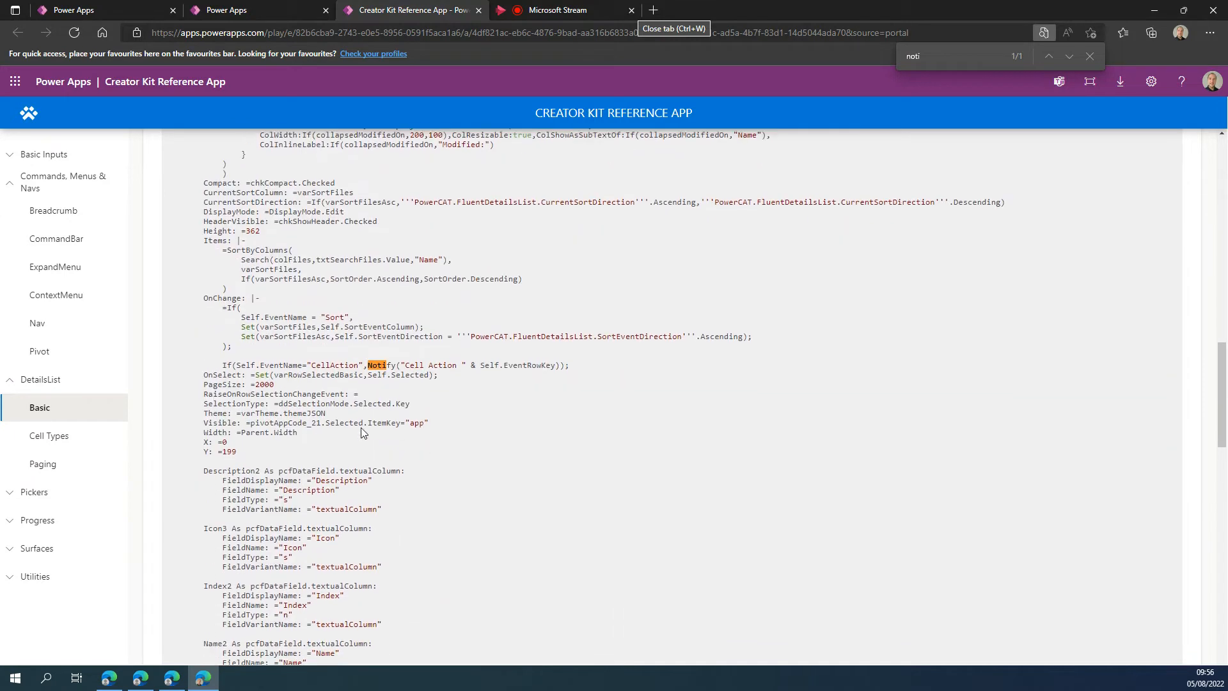
scroll(361, 433, "down", 1)
left_click(503, 8)
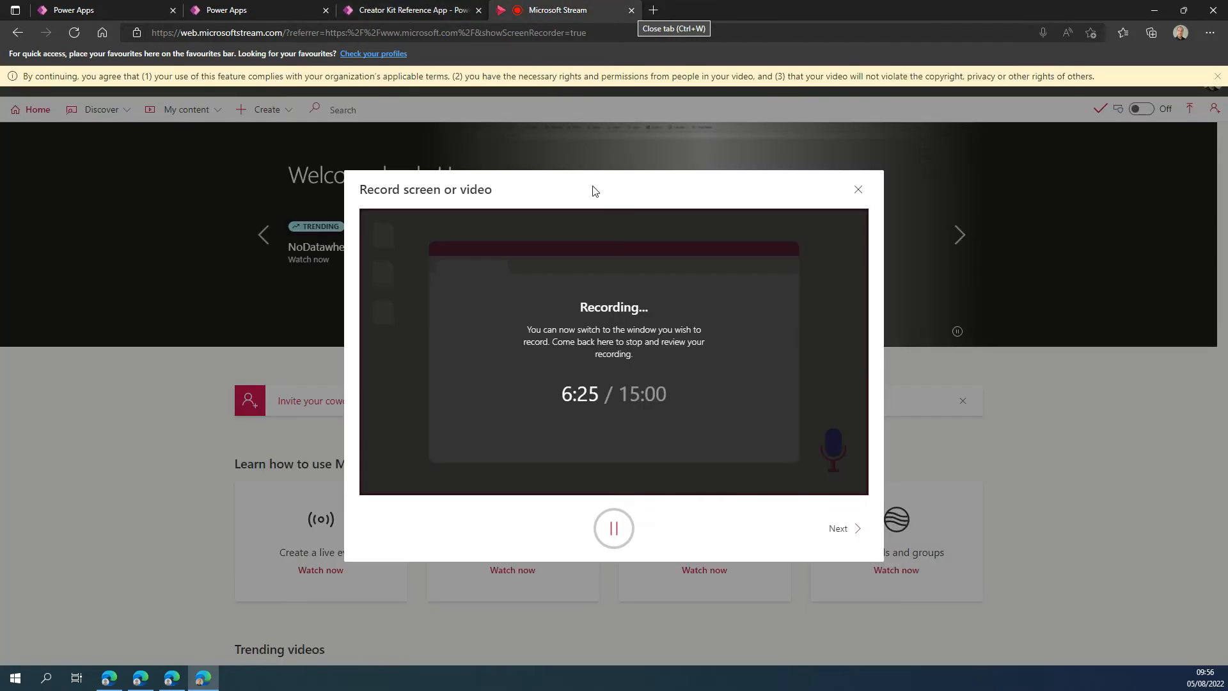
left_click(614, 524)
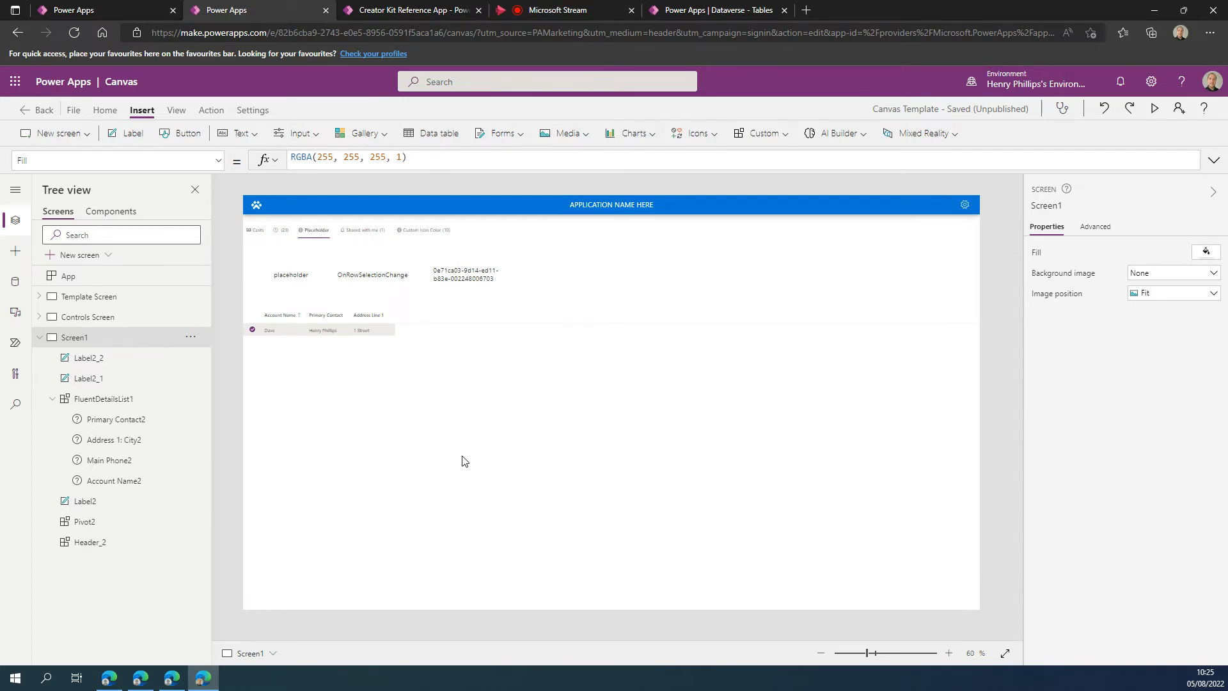
List the Account table's columns in Dataverse to check their logical names, and view the FieldName of Account Name2 in the canvas app.
left_click(378, 387)
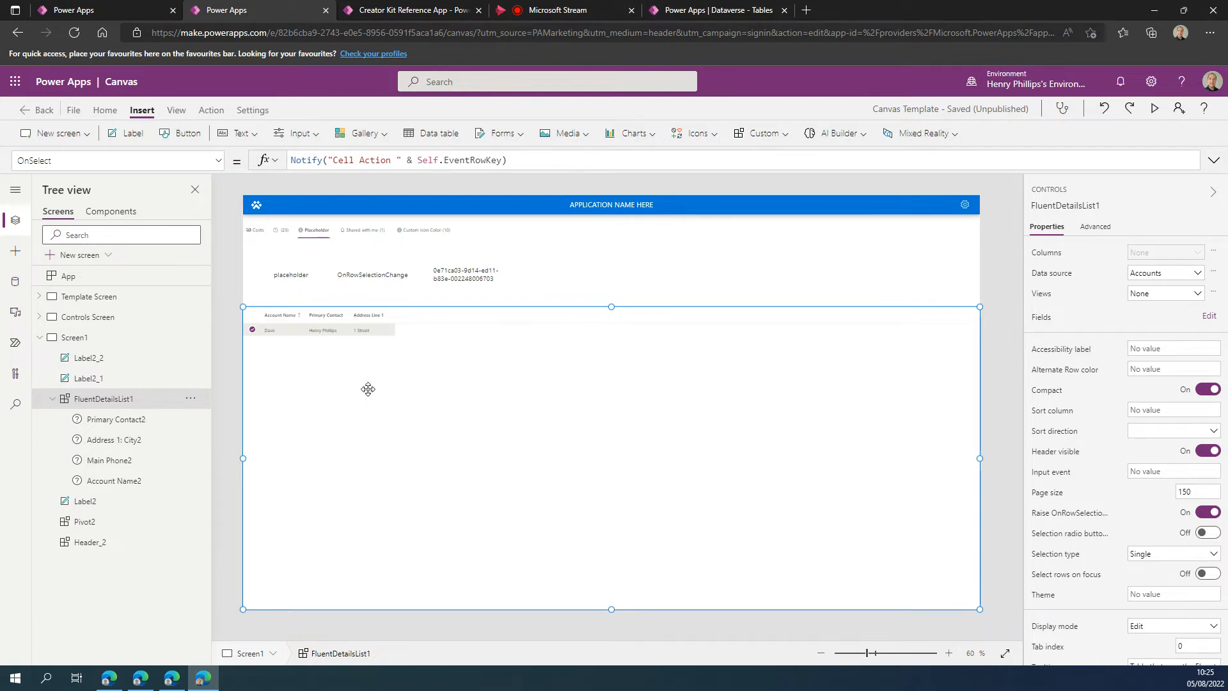
left_click(744, 9)
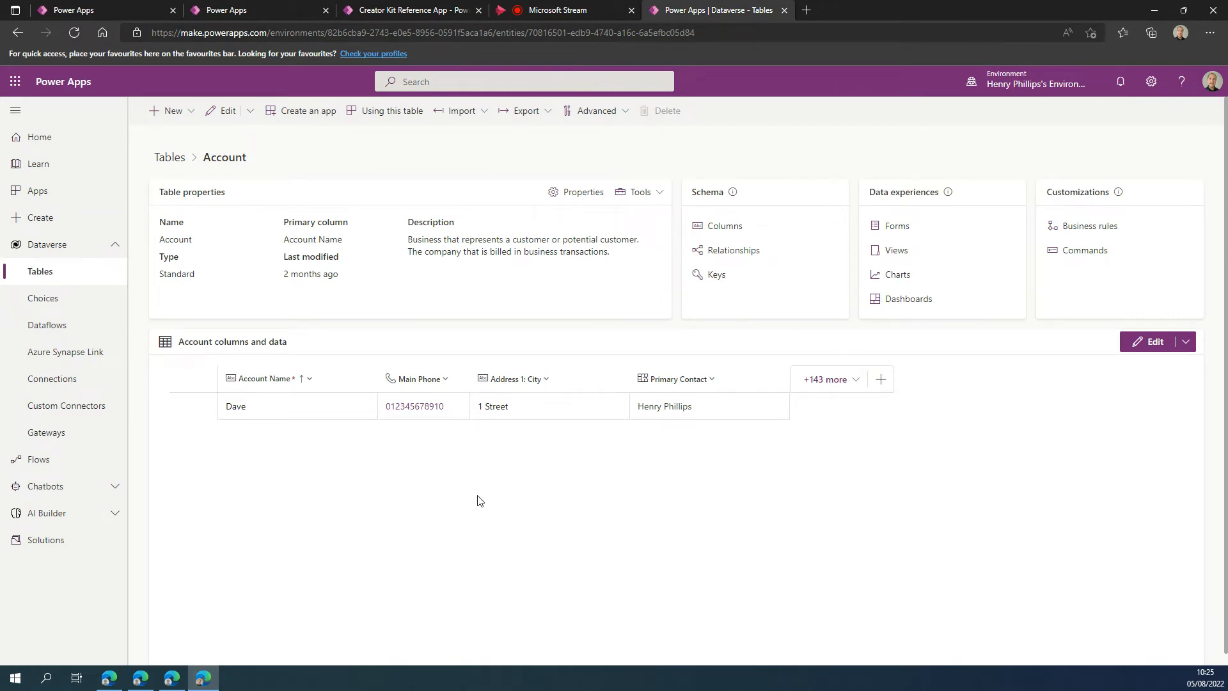
left_click(730, 229)
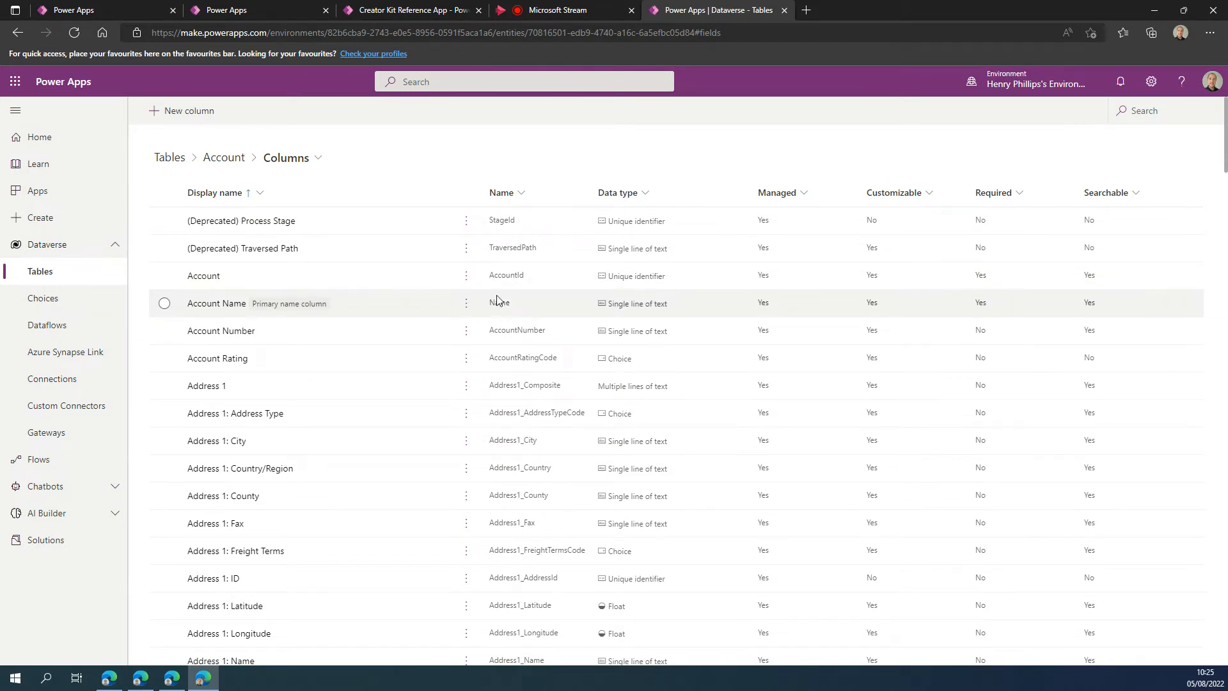
left_click(199, 10)
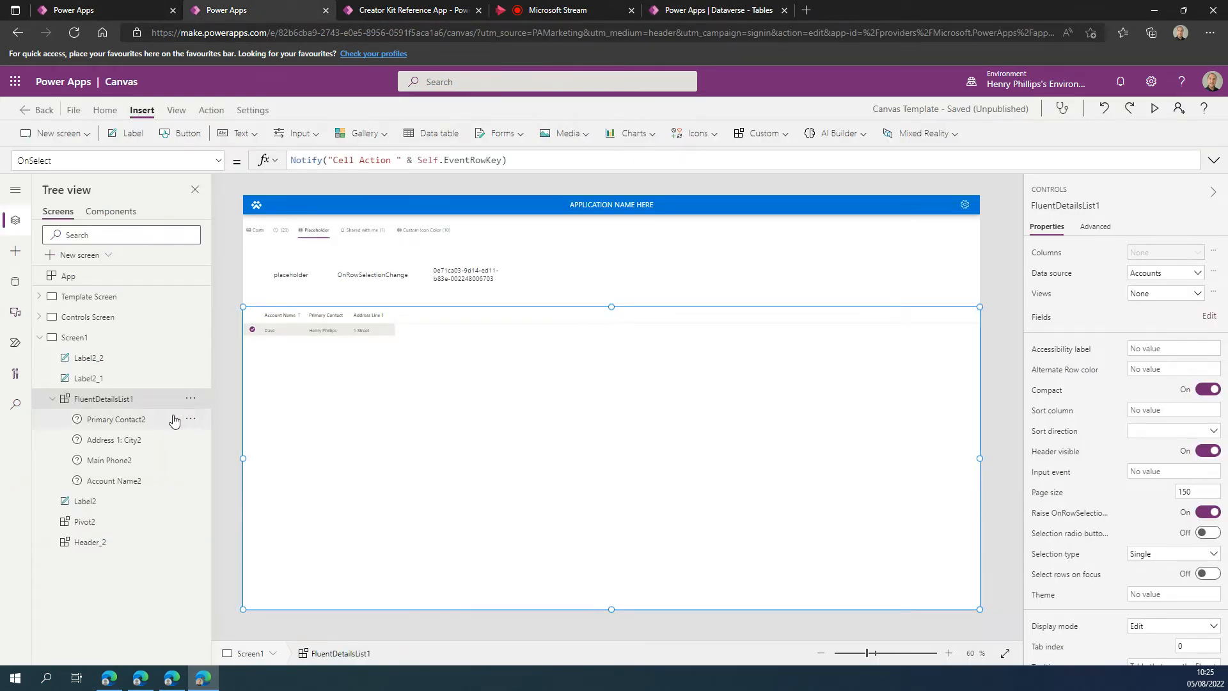
left_click(126, 484)
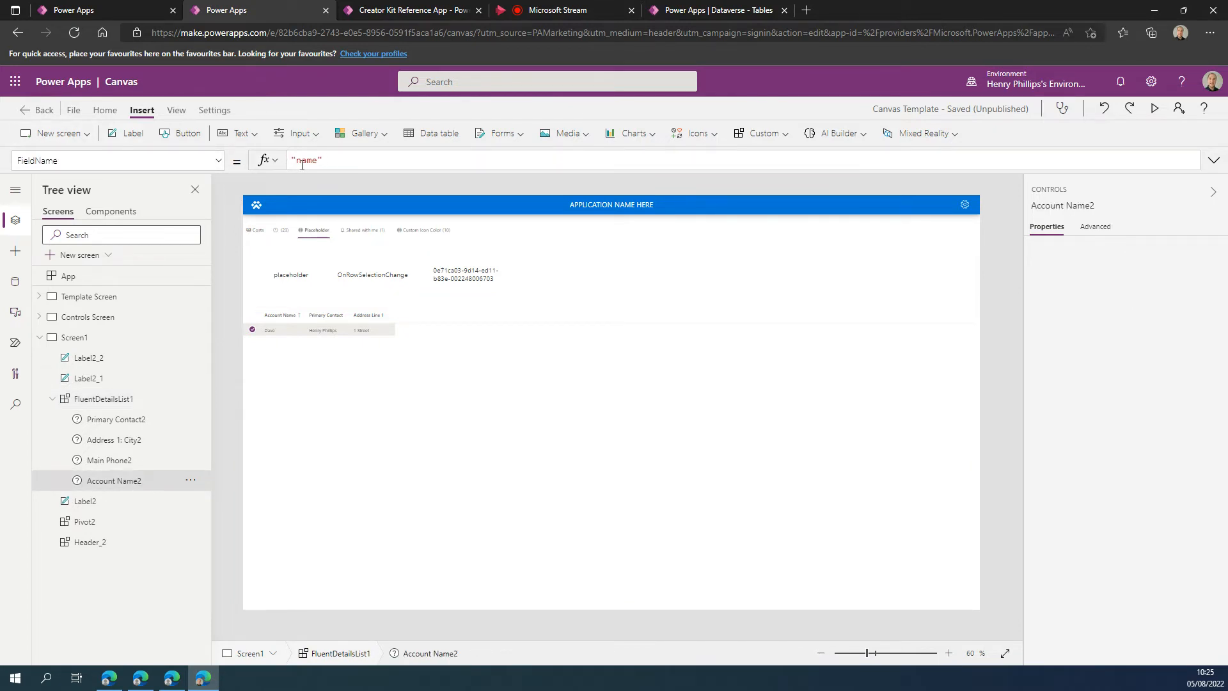
Show the advanced properties of FluentDetailsList1 and examine the column records in its columns_Items table.
left_click(587, 455)
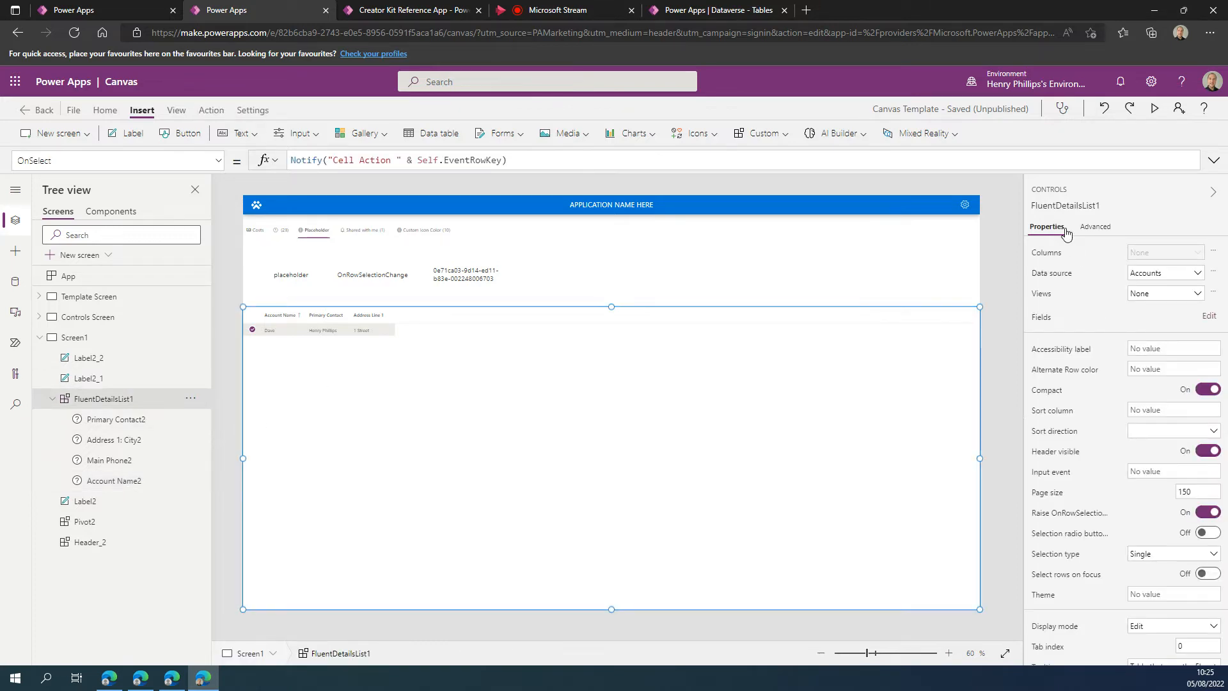
left_click(1101, 228)
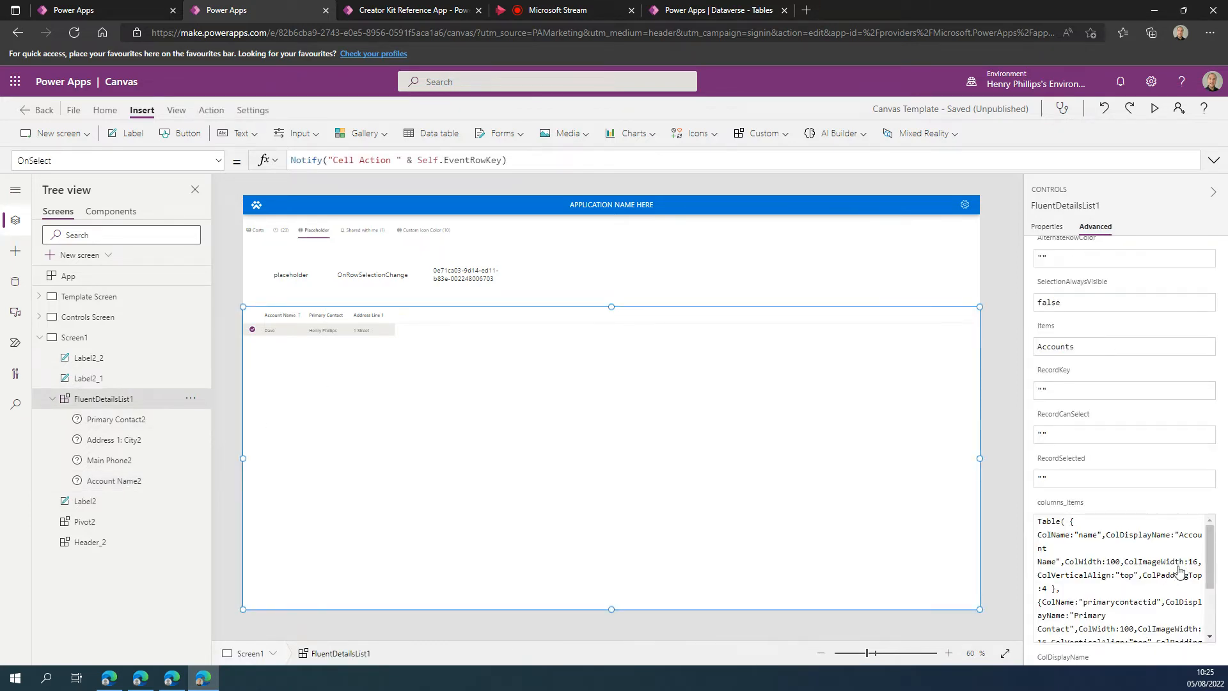
scroll(1215, 579, "down", 2)
scroll(1217, 579, "down", 2)
scroll(1215, 607, "up", 2)
scroll(1219, 602, "down", 2)
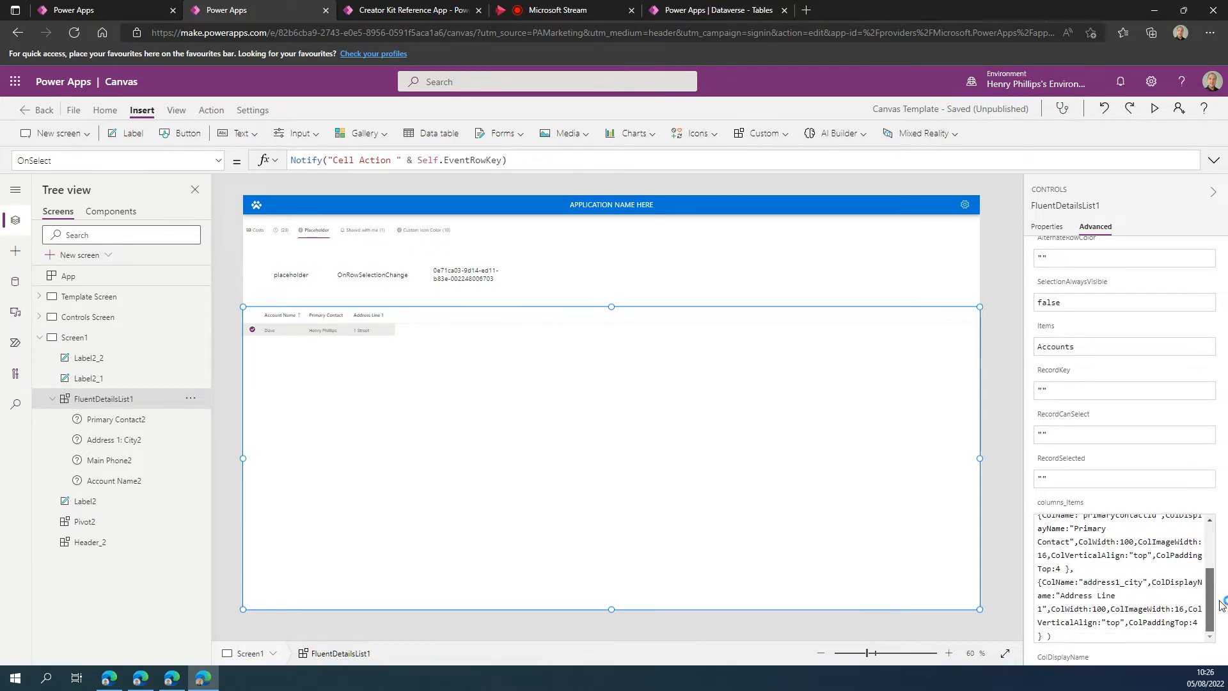
scroll(1225, 563, "up", 3)
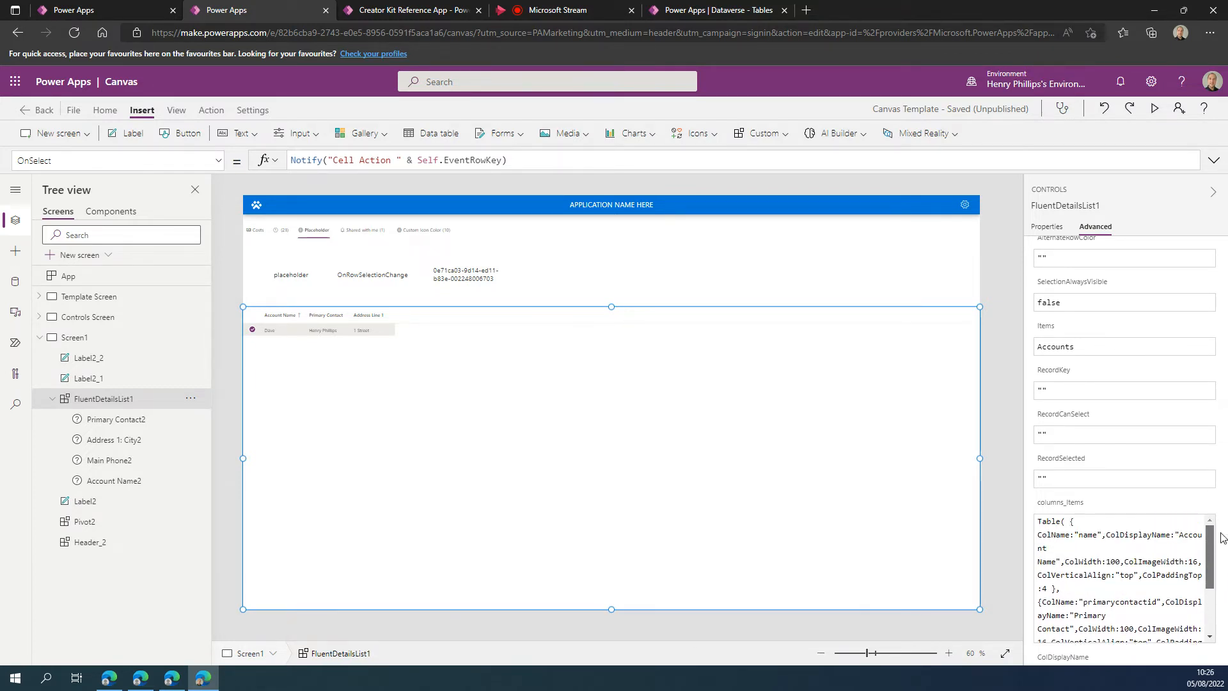
scroll(1223, 537, "down", 3)
scroll(1225, 542, "up", 3)
left_click(1150, 585)
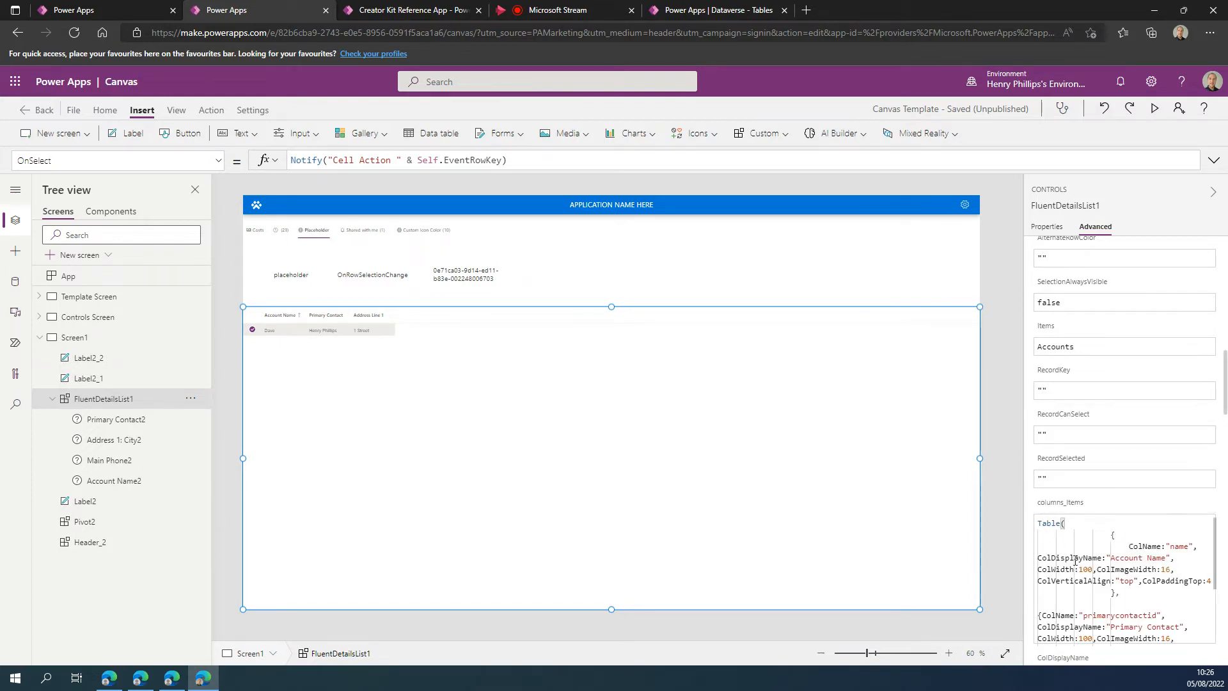
scroll(1105, 593, "down", 2)
scroll(1118, 554, "up", 2)
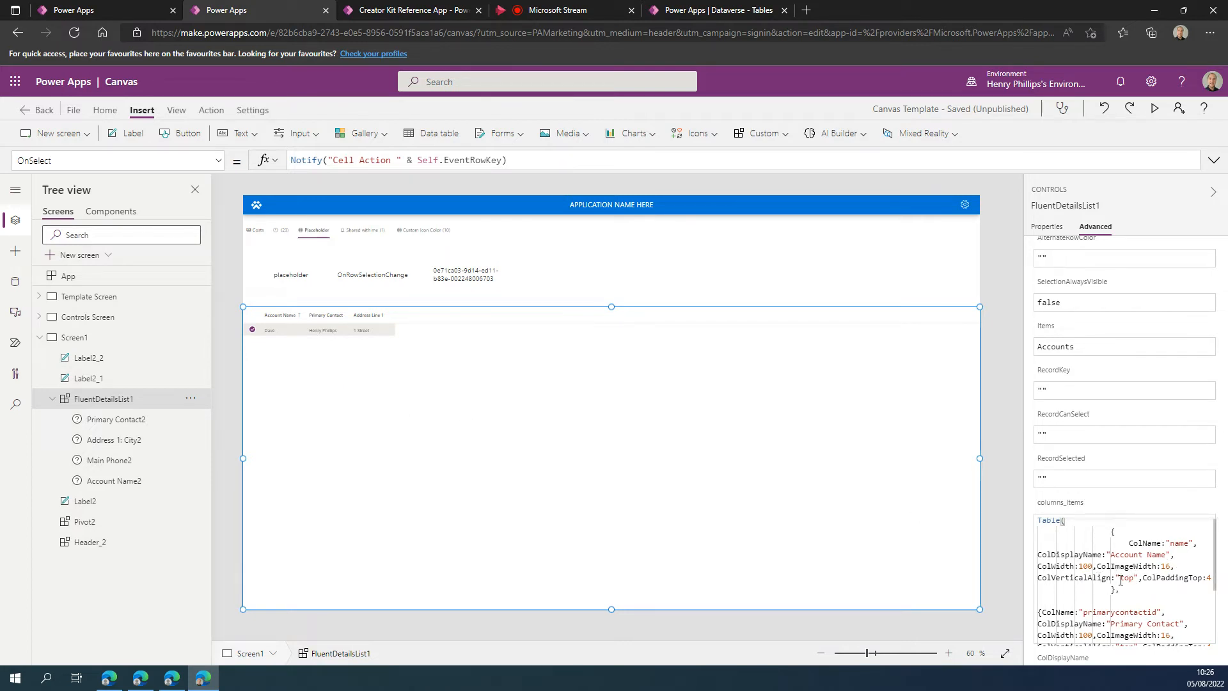
left_click(998, 320)
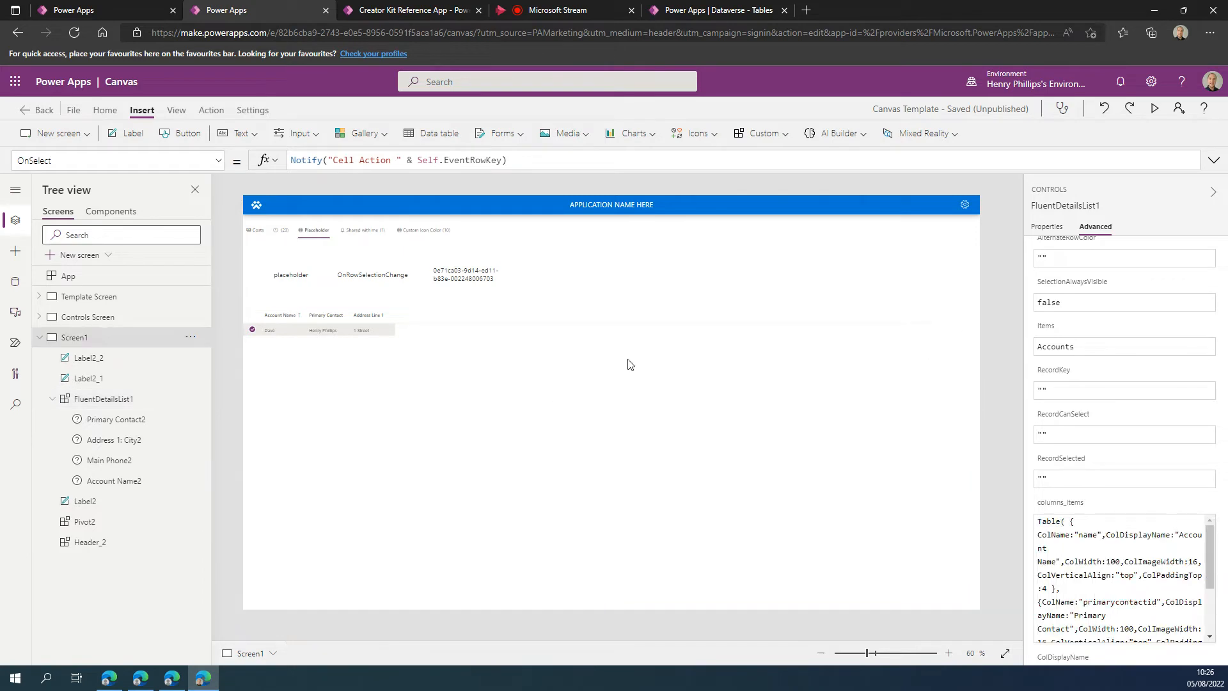
left_click(346, 387)
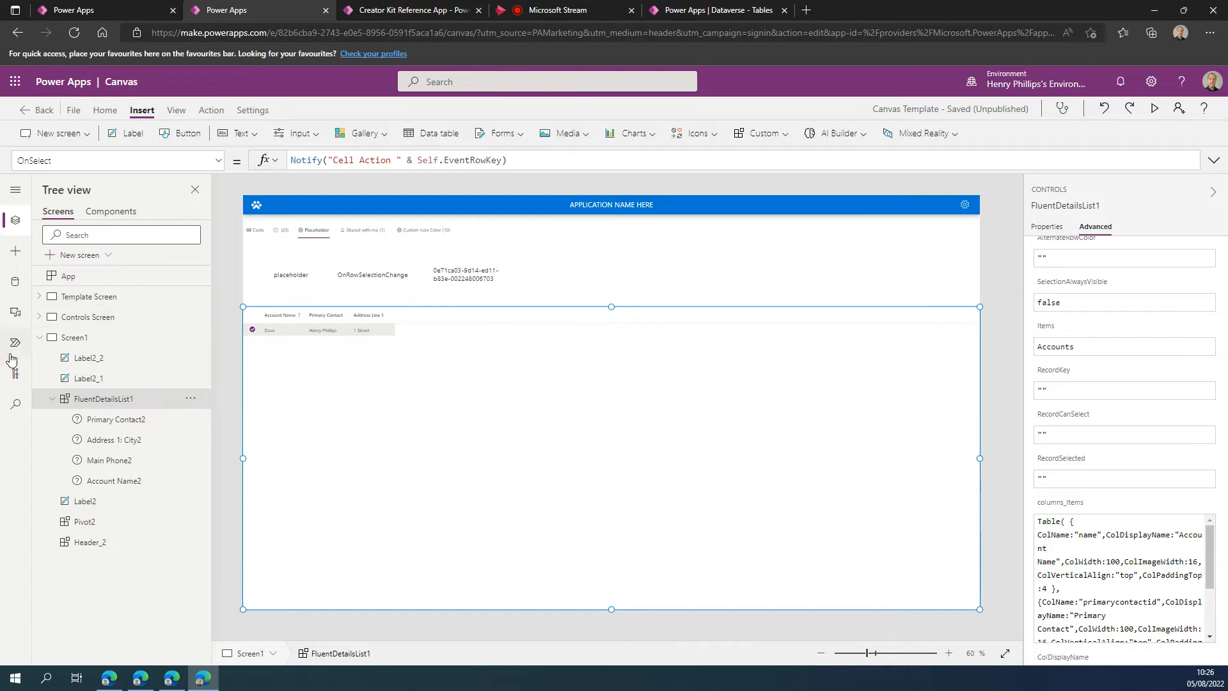
left_click(729, 260)
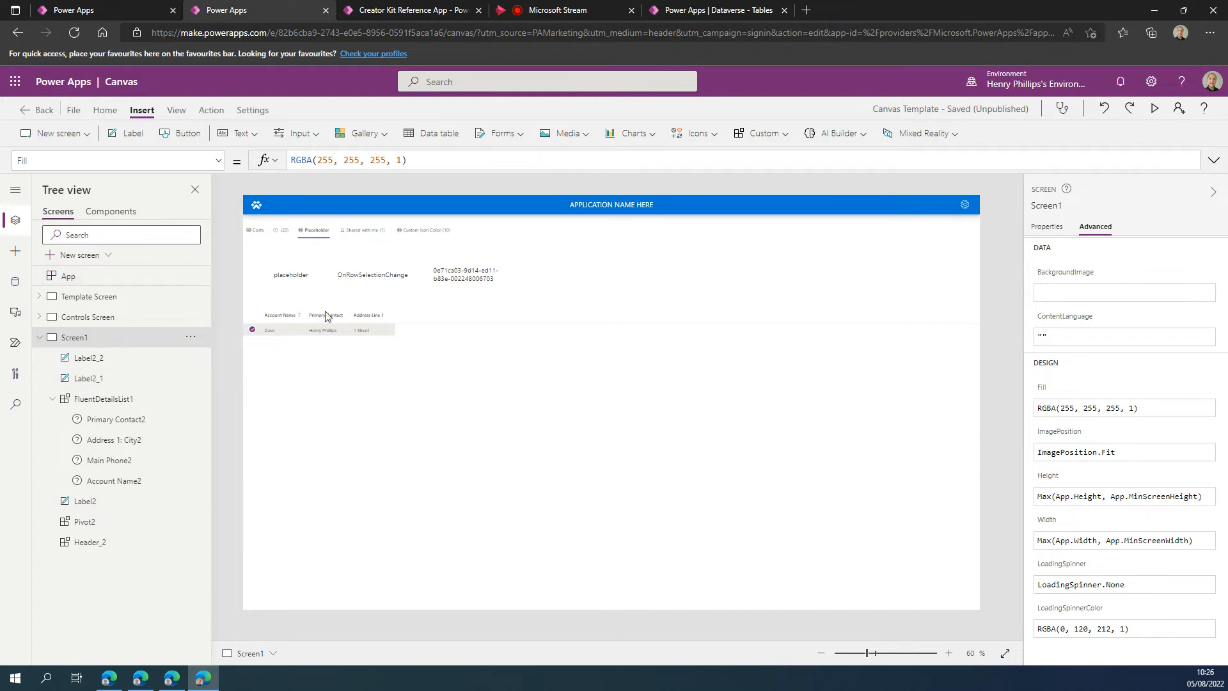
left_click(362, 277)
left_click(363, 409)
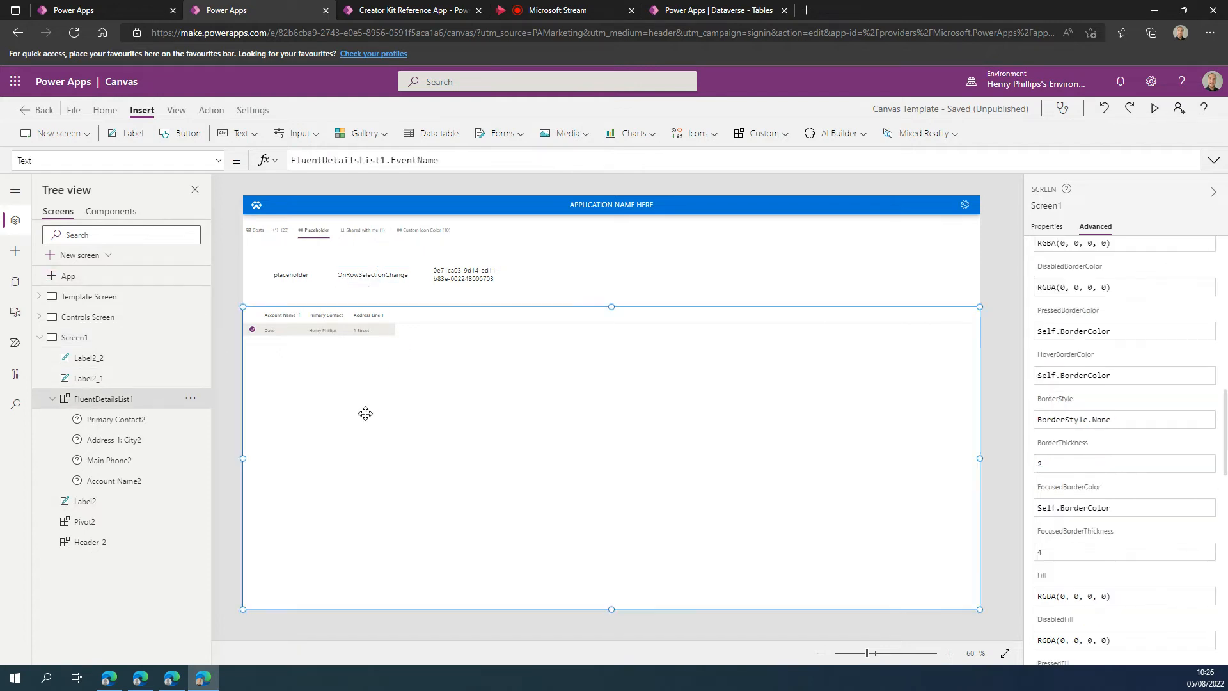
left_click(392, 275)
Show the OnChange property of FluentDetailsList1 and expand its commented-out If formula for review.
left_click(325, 417)
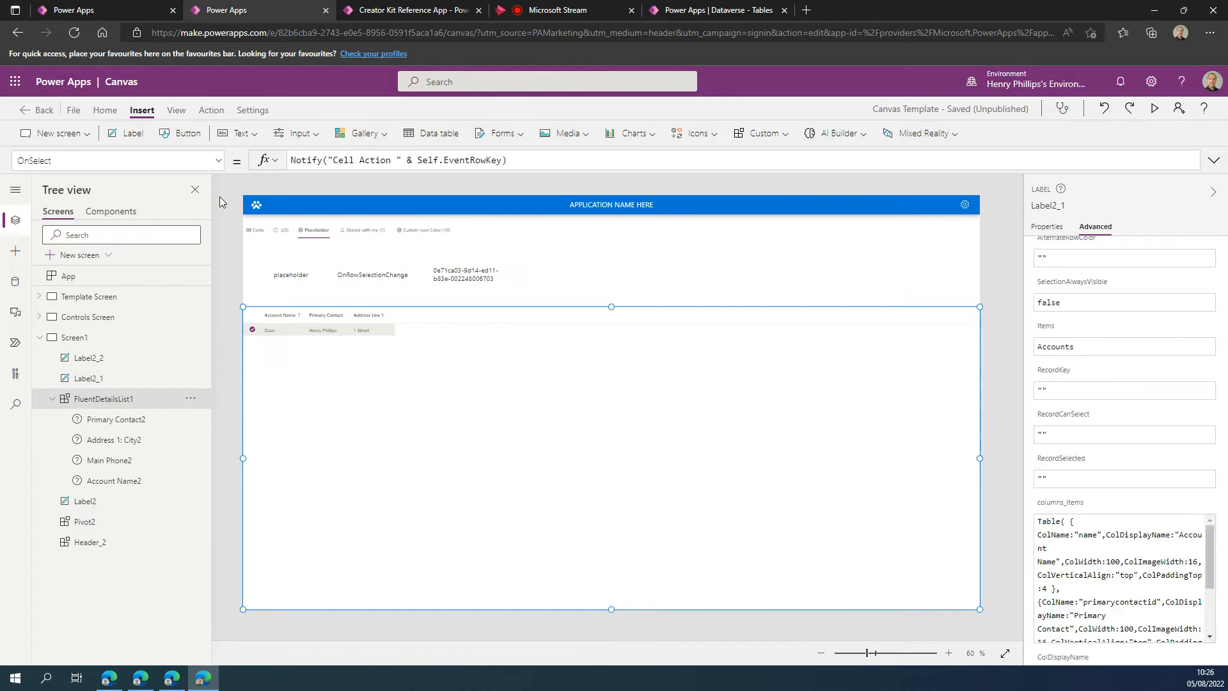
left_click(219, 161)
scroll(124, 275, "down", 5)
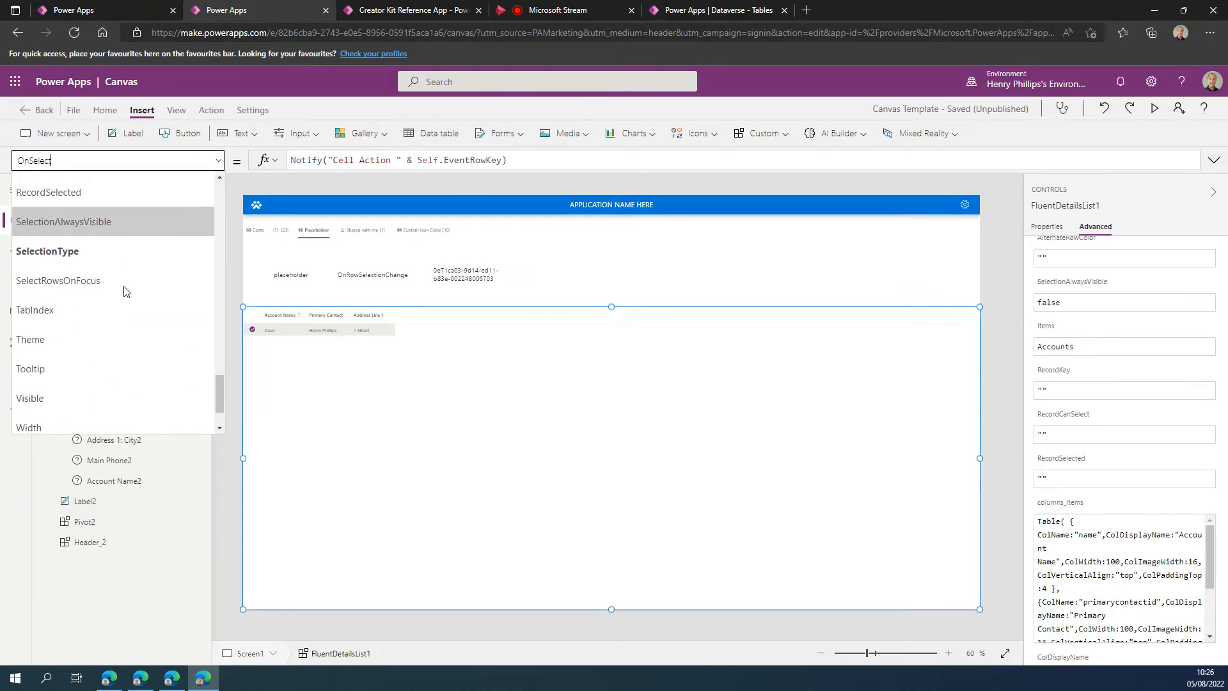
scroll(121, 297, "up", 3)
left_click(71, 323)
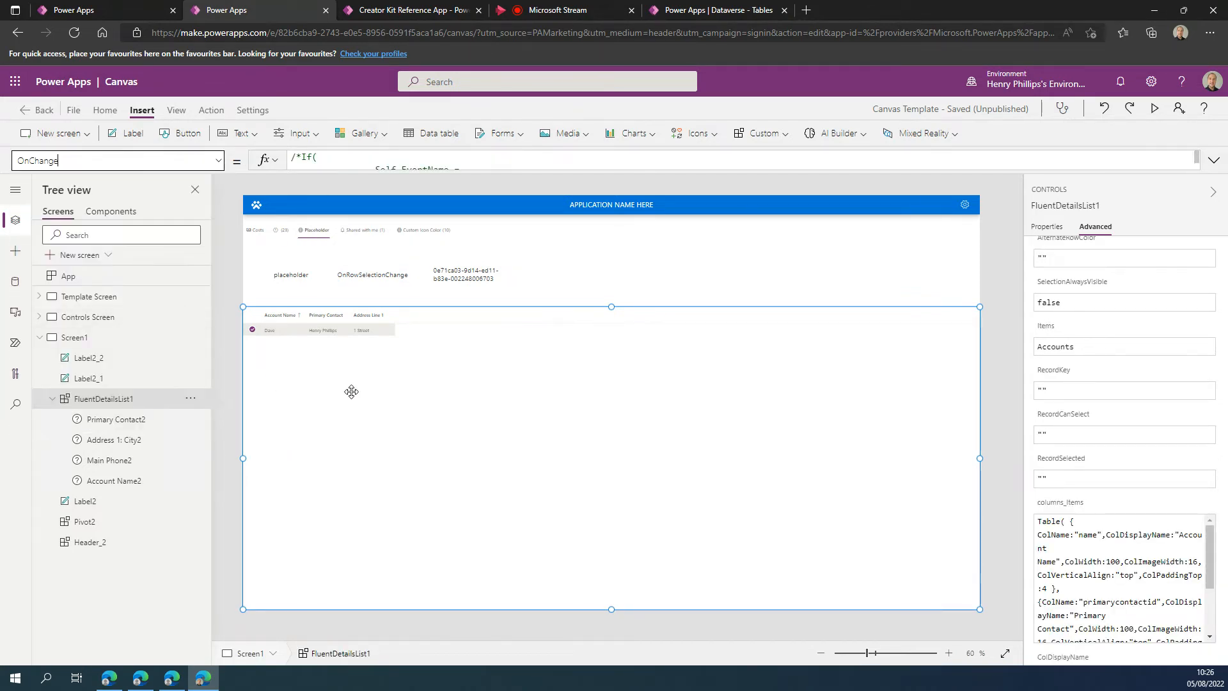
left_click(452, 166)
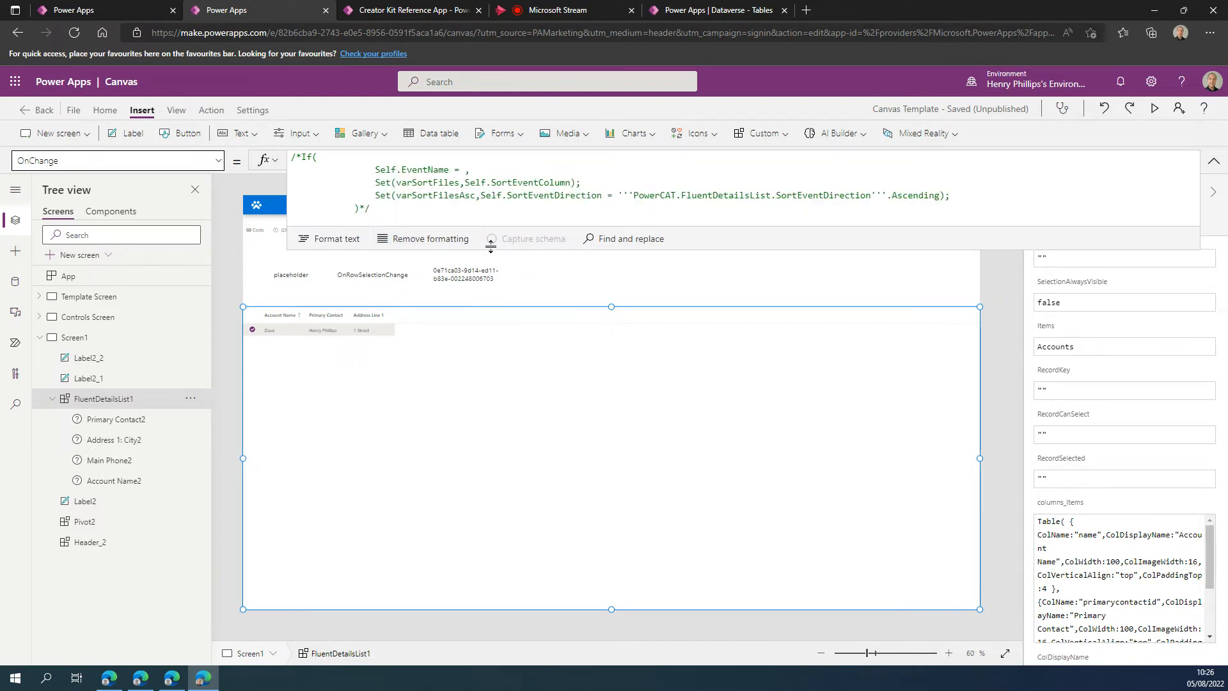
Review FluentDetailsList1's full OnChange formula, and view the Text formula of the event name label above the list.
left_click_drag(586, 251, 587, 281)
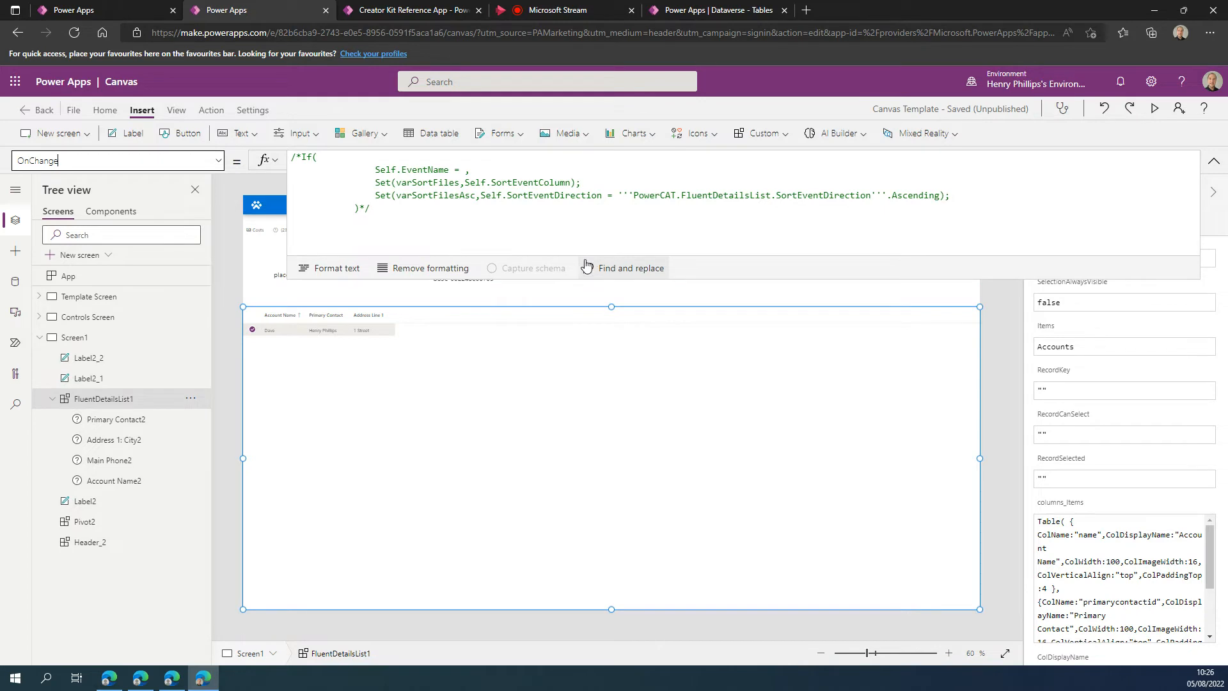
left_click(464, 170)
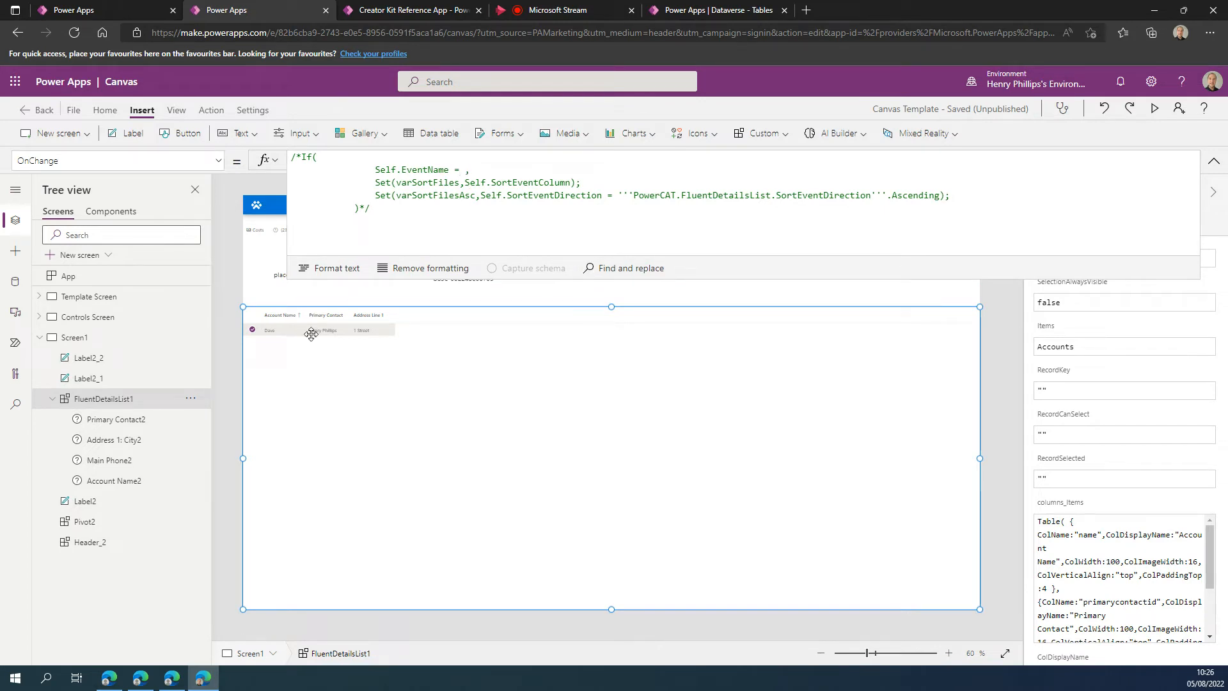
left_click(1213, 161)
left_click(380, 281)
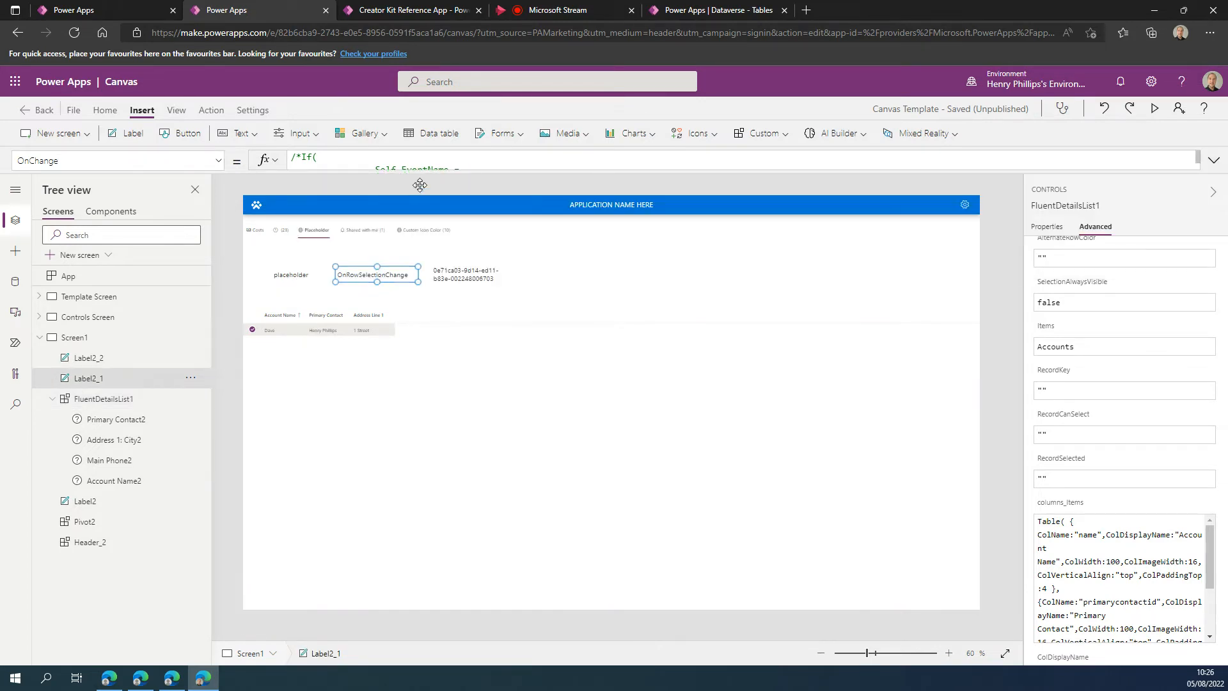
left_click(428, 174)
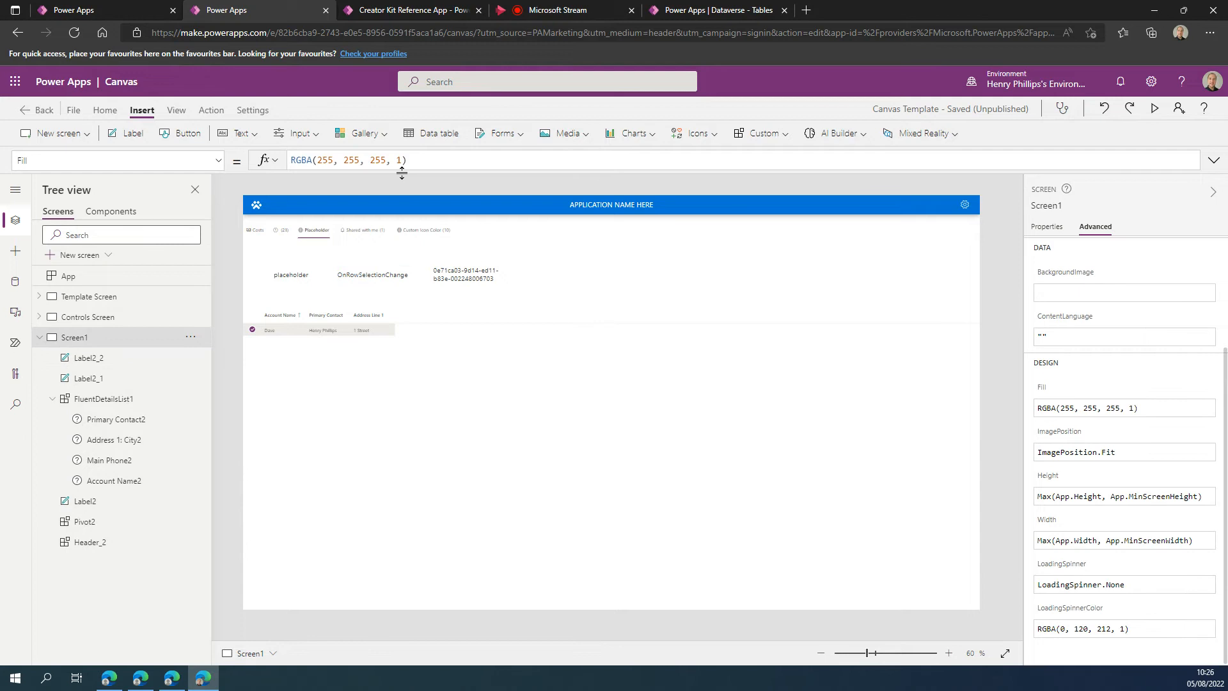
left_click(368, 277)
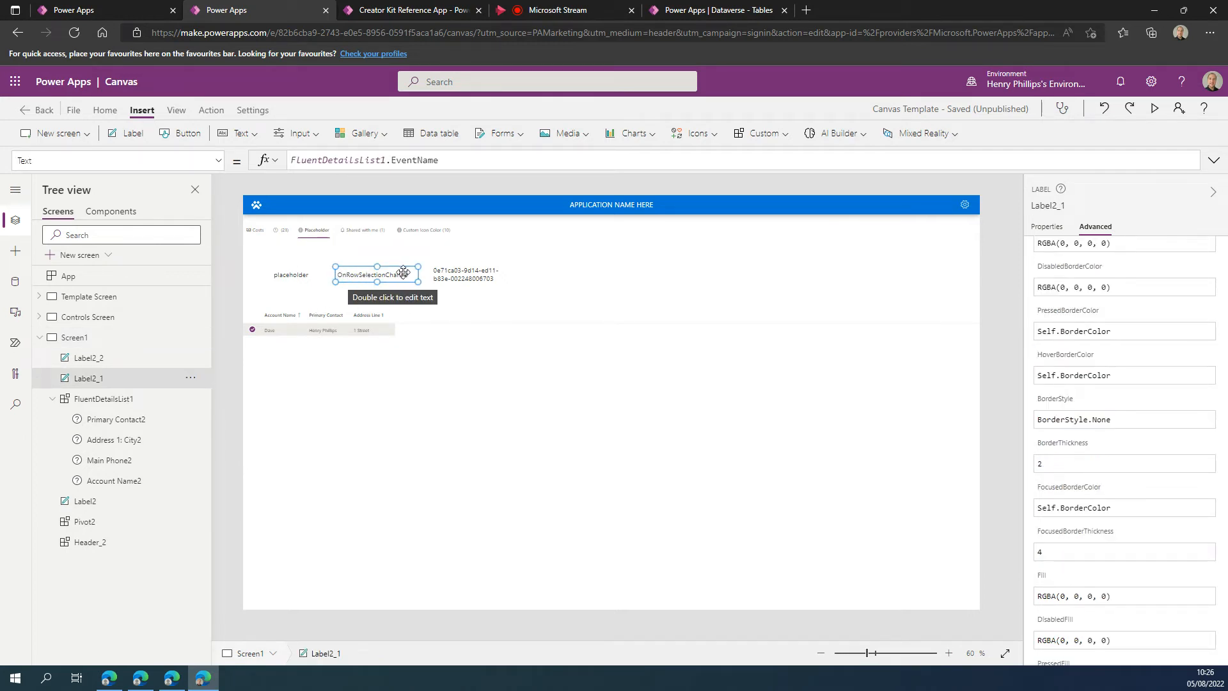
Uncomment the If formula in FluentDetailsList1's OnChange property by removing the /* and */ markers.
left_click(411, 370)
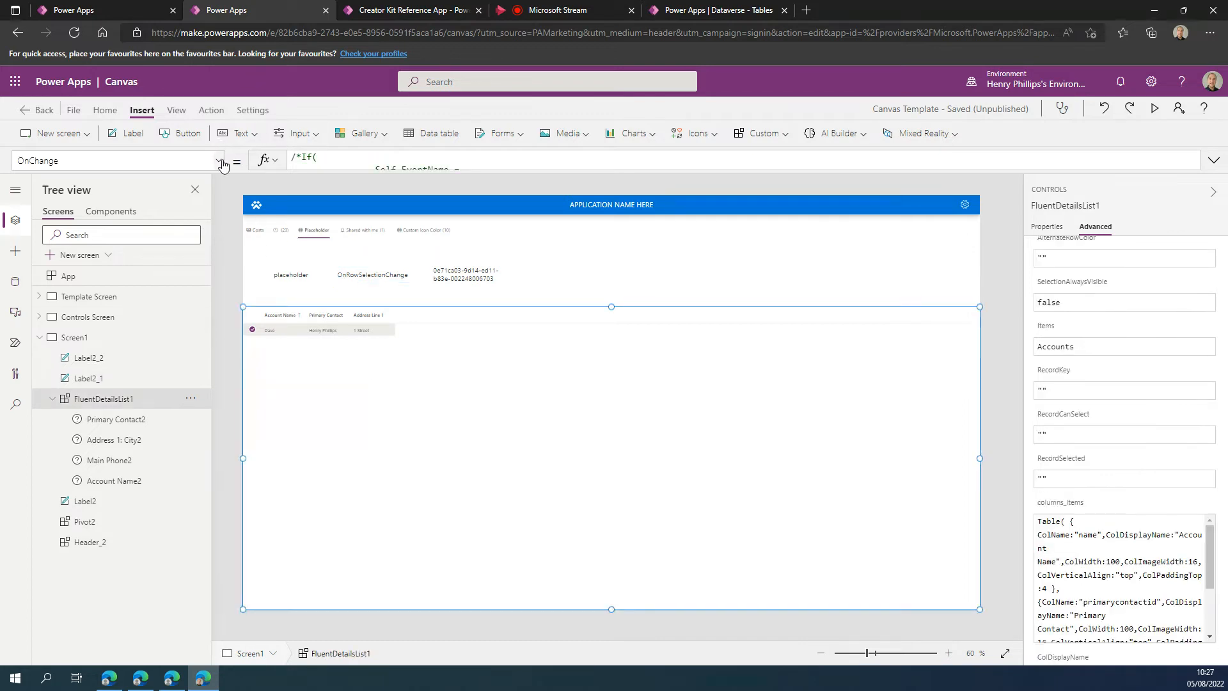
left_click(219, 160)
left_click(120, 325)
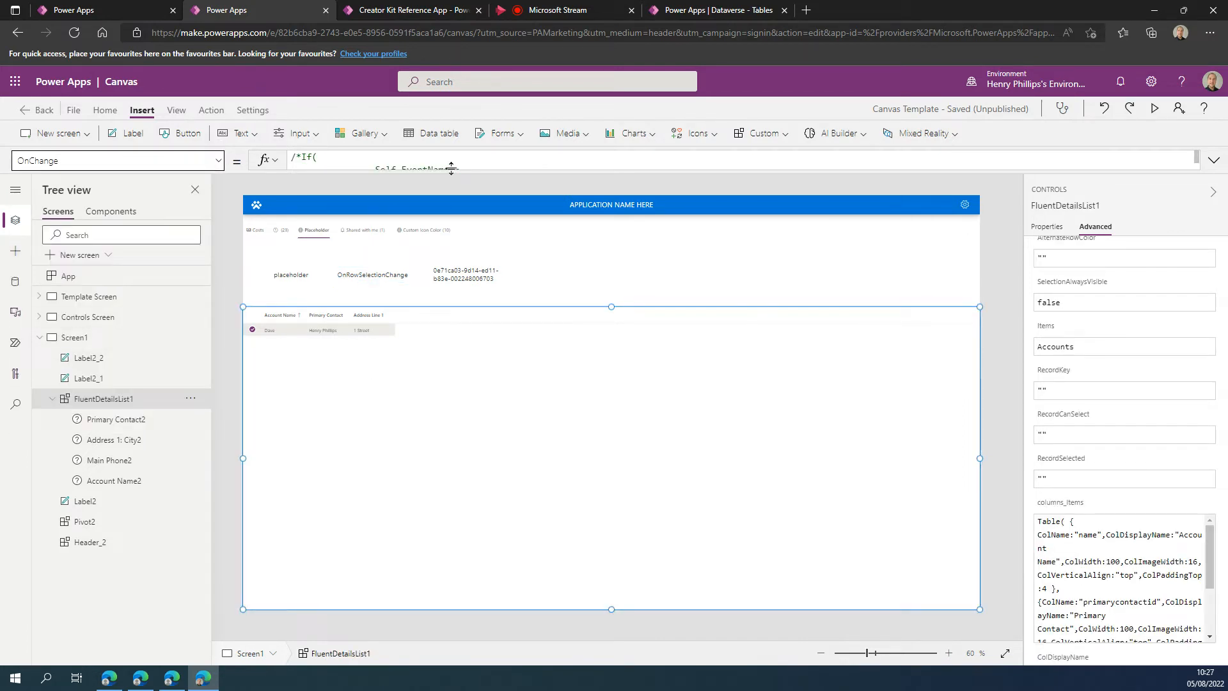
left_click(303, 157)
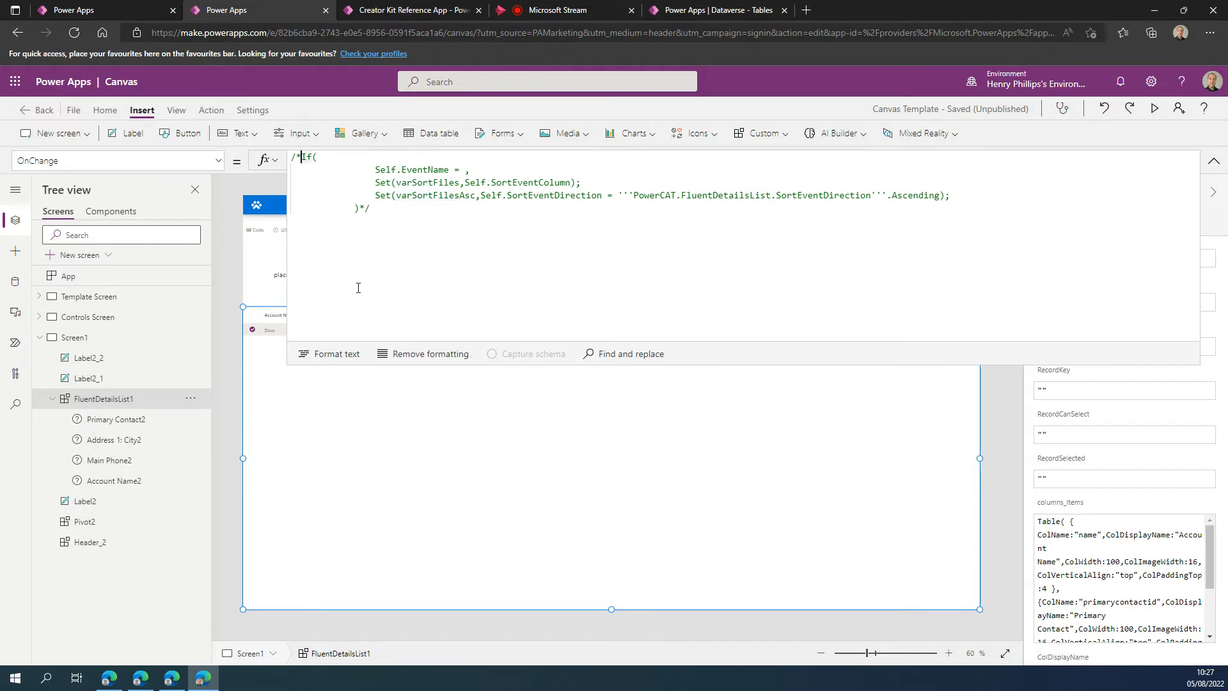
key("BackSpace")
key("BackSpace")
left_click(383, 210)
key("BackSpace")
key("BackSpace")
Complete the If condition in OnChange so that Self.EventName is compared with "OnRowSelectionChange".
left_click(466, 170)
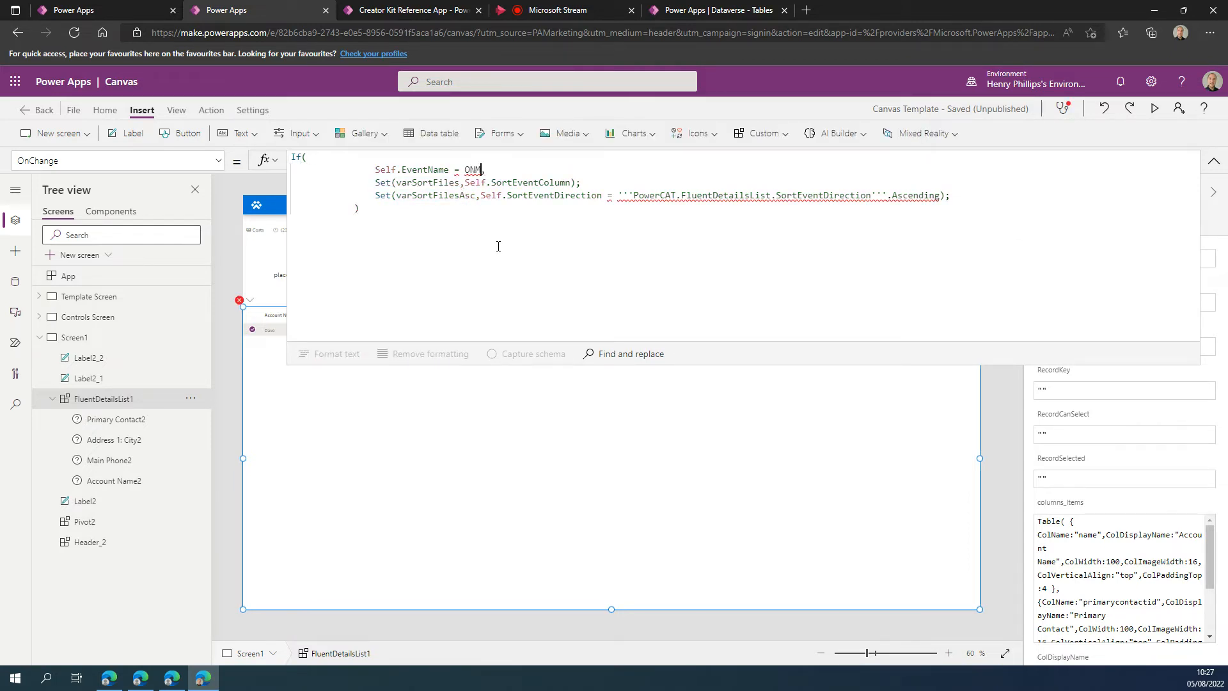
type("On")
type("Row")
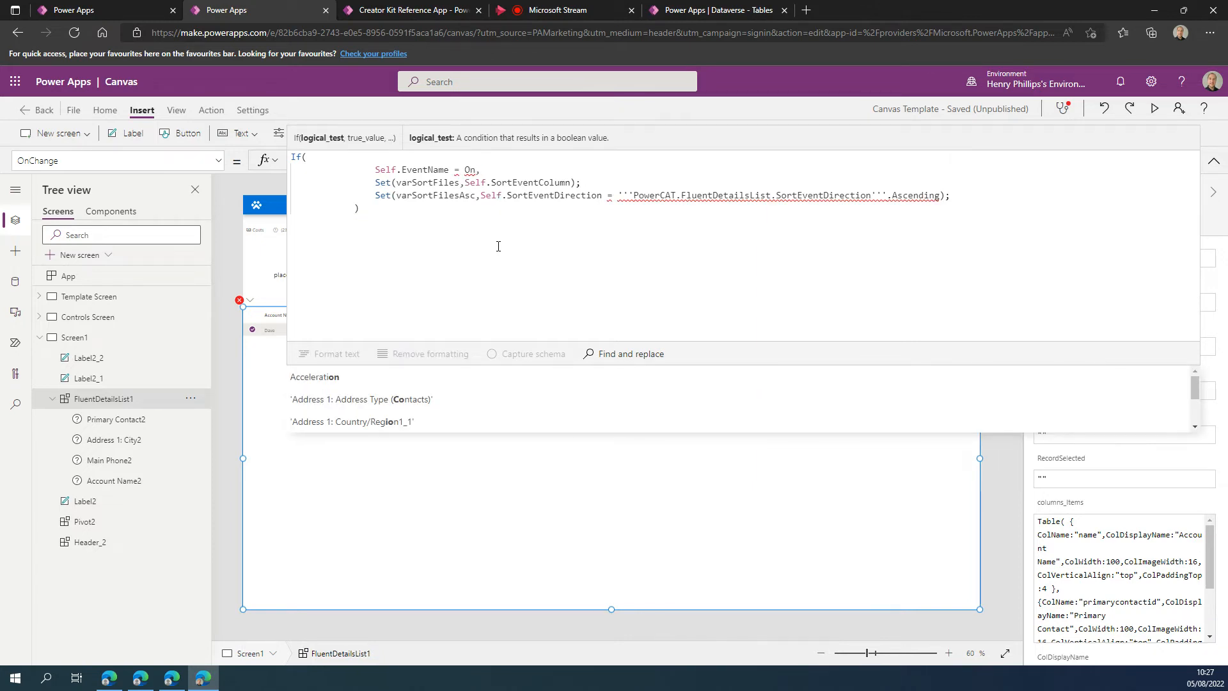
type("SelectionChange")
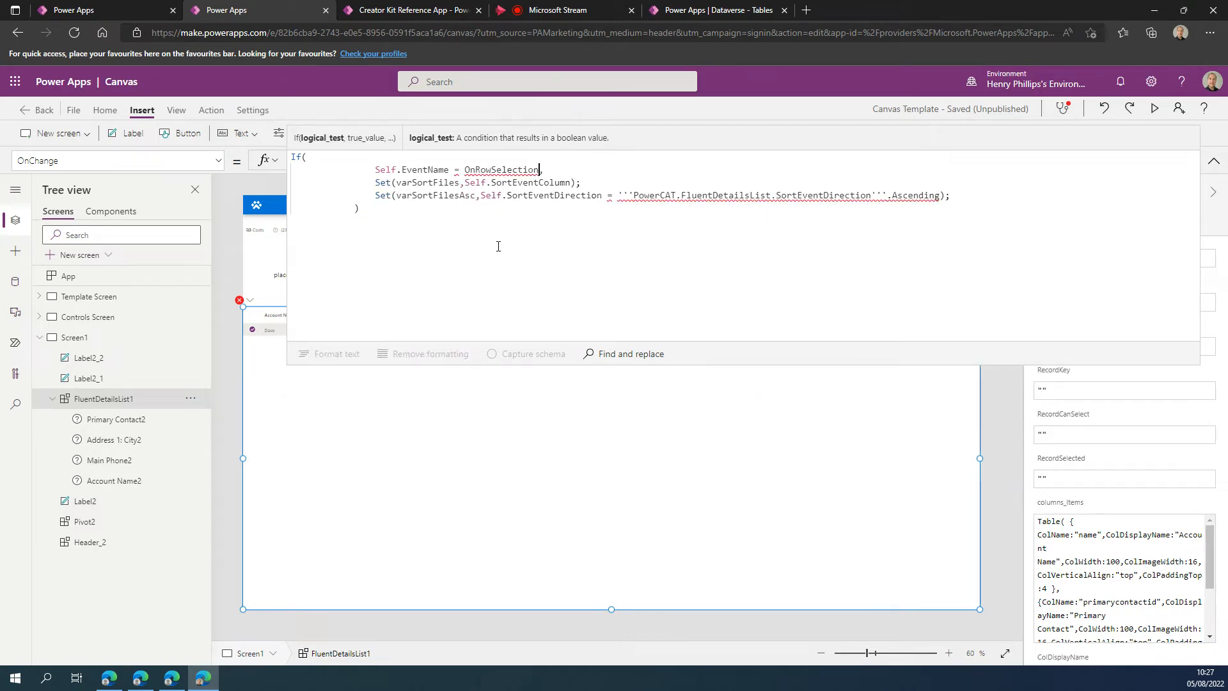
type("\"")
type("\"")
left_click_drag(662, 342, 679, 221)
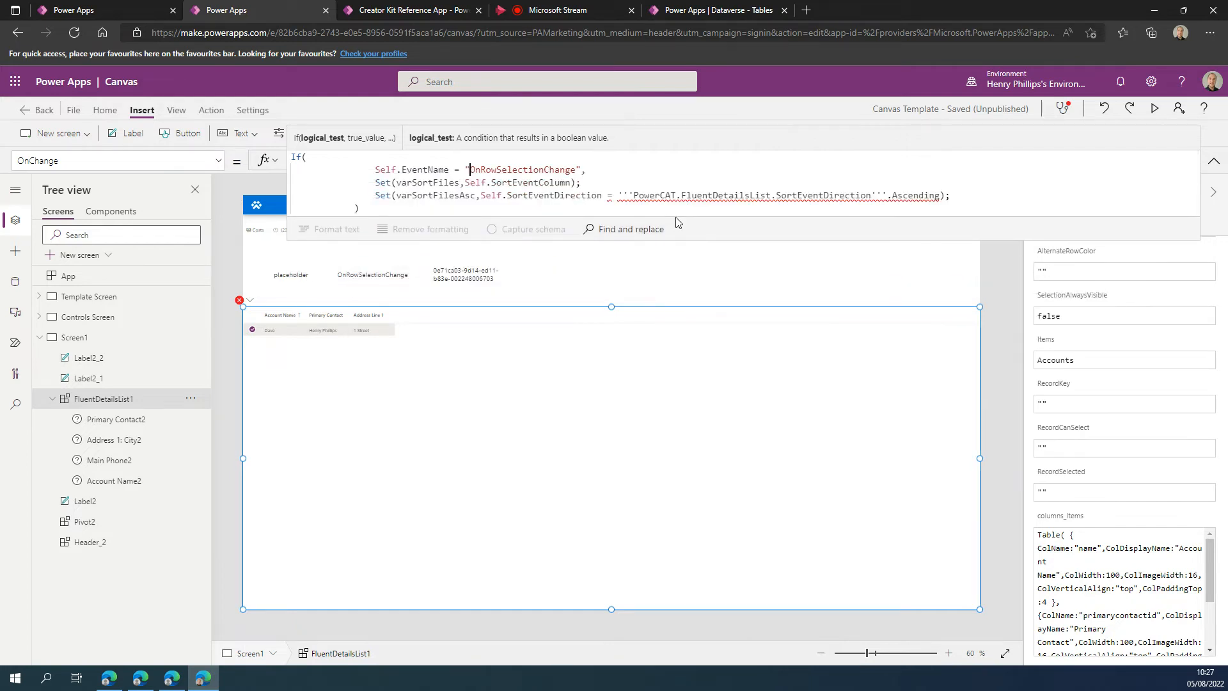
left_click(1214, 161)
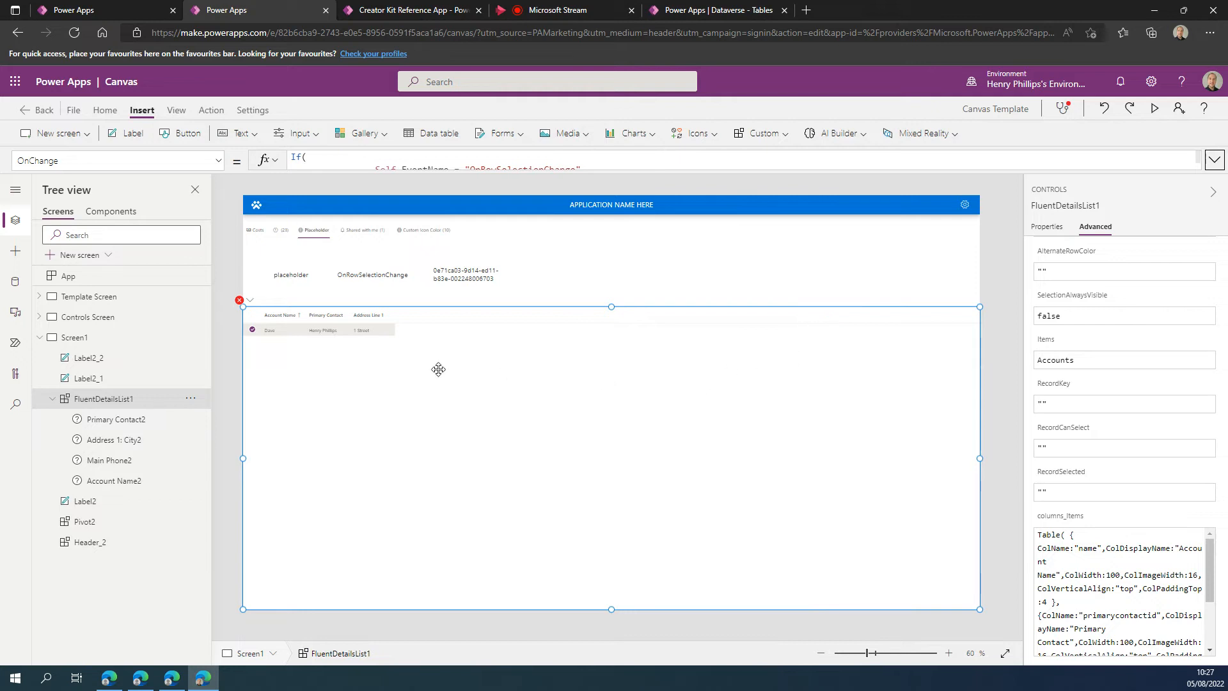
left_click(1007, 371)
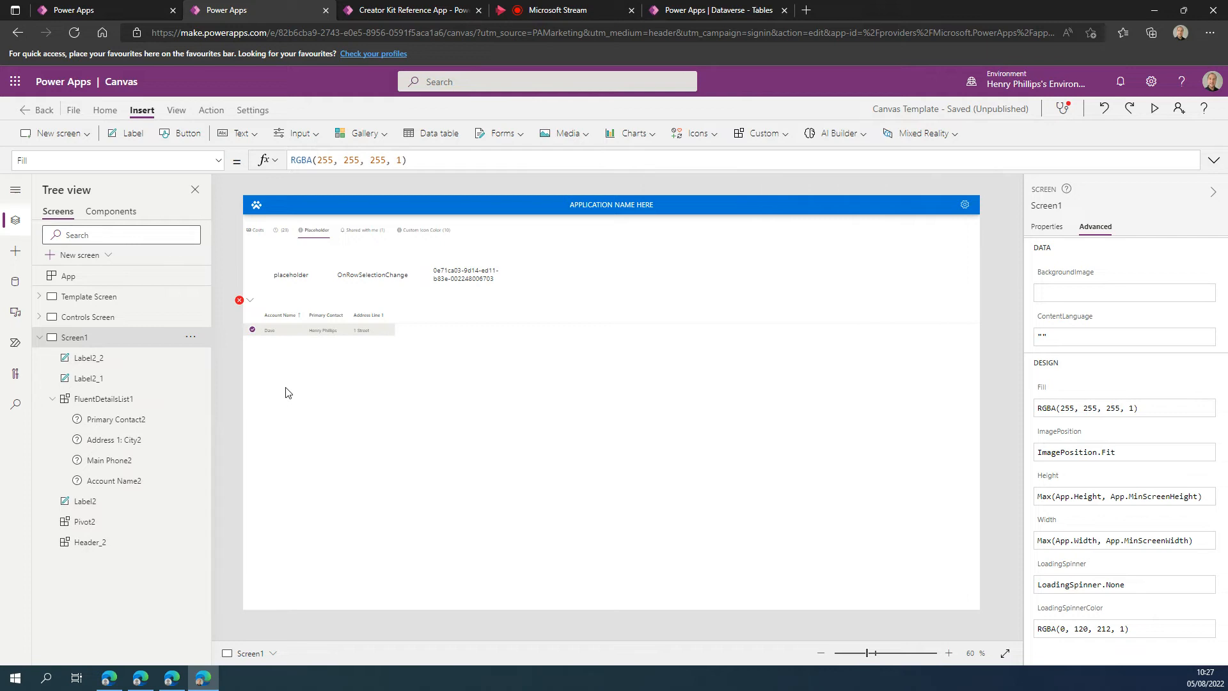
Extend the If condition in FluentDetailsList1's OnChange formula with And Self.Selected.
left_click(339, 353)
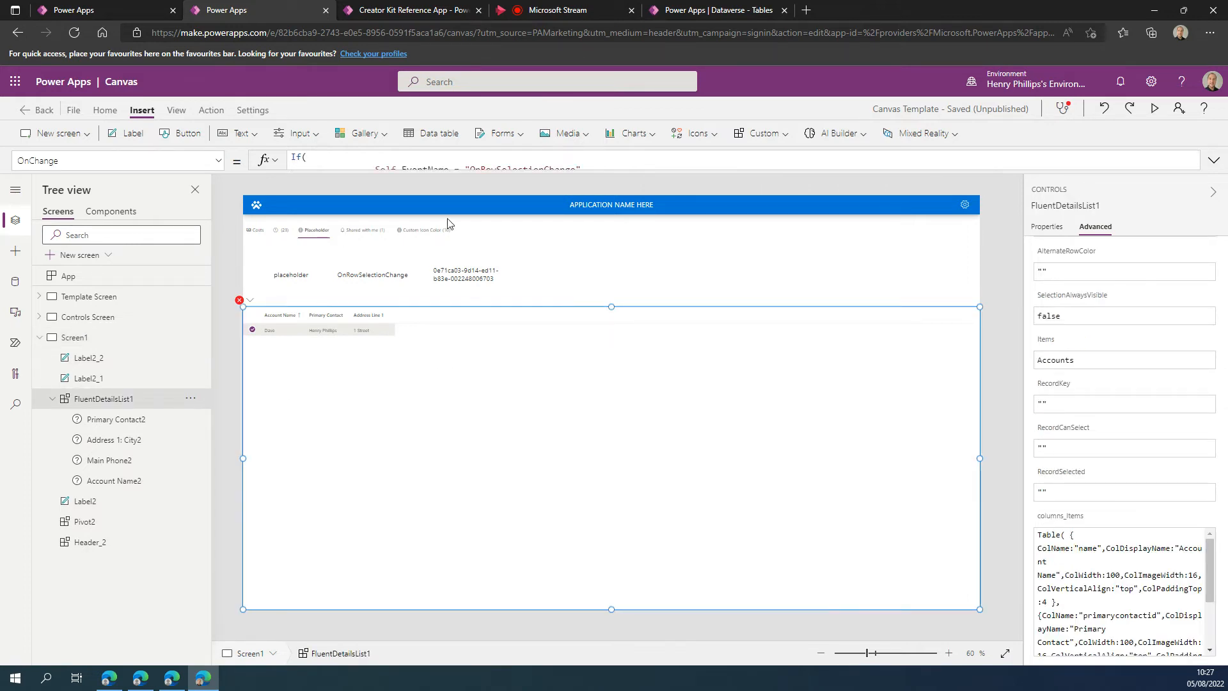
left_click(433, 171)
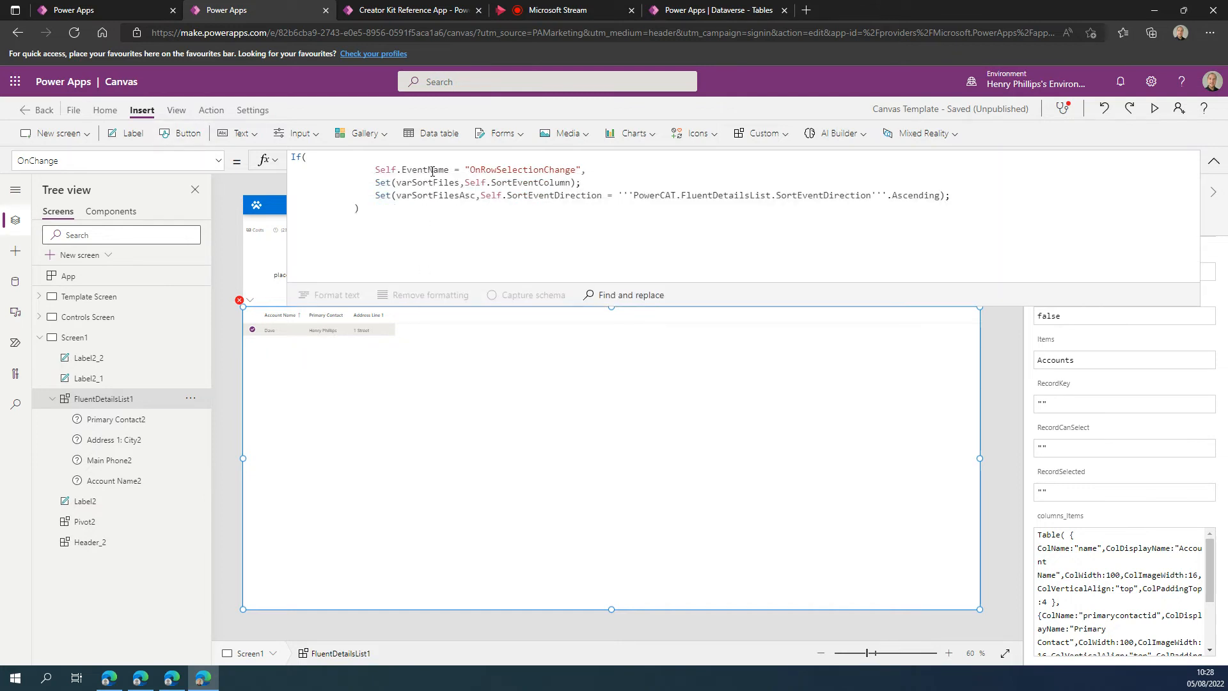
left_click(581, 170)
type("And ")
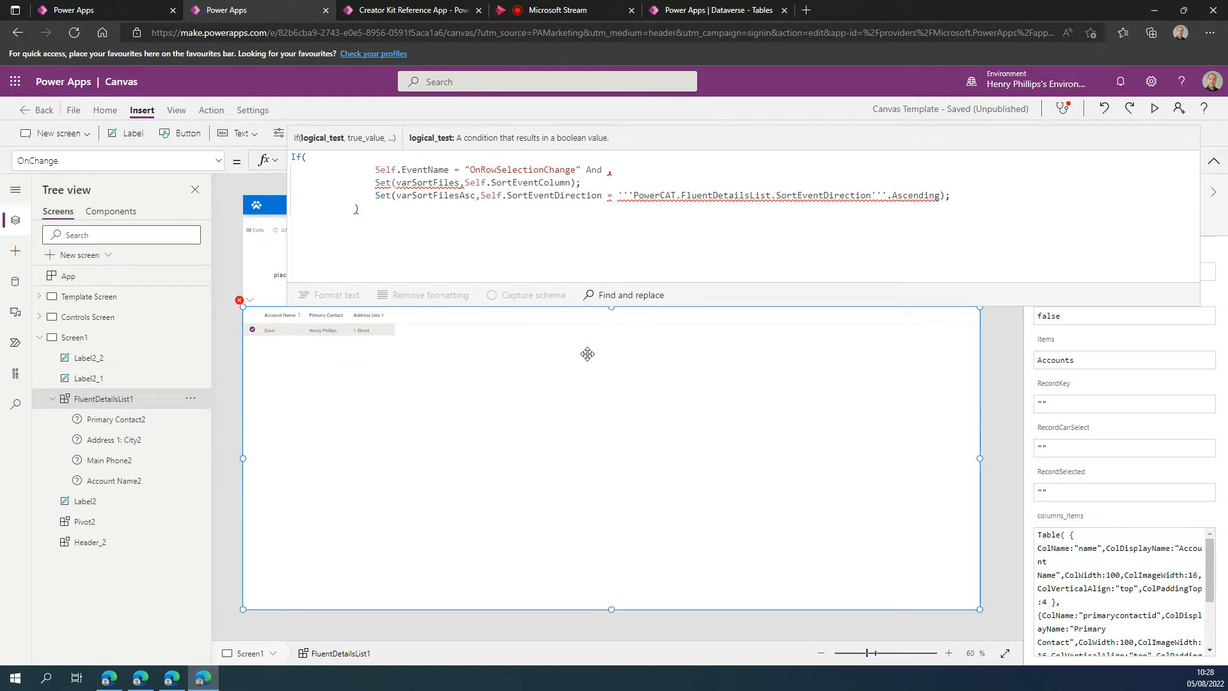
type("Self")
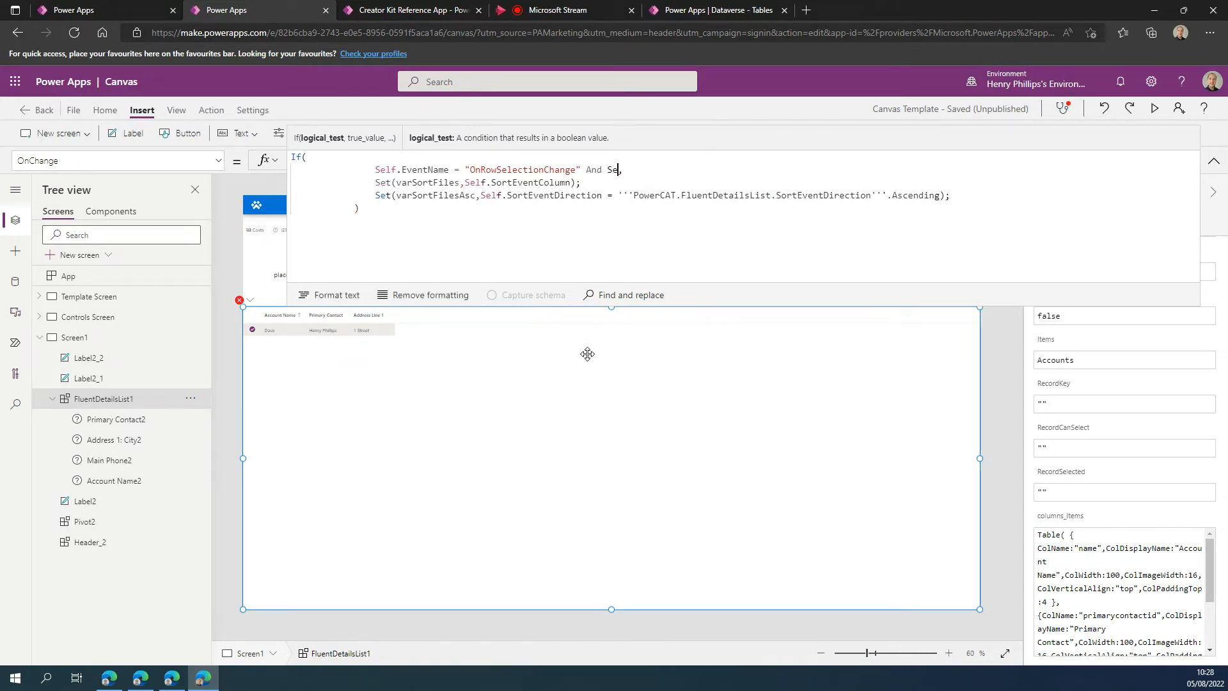
type(".Selected")
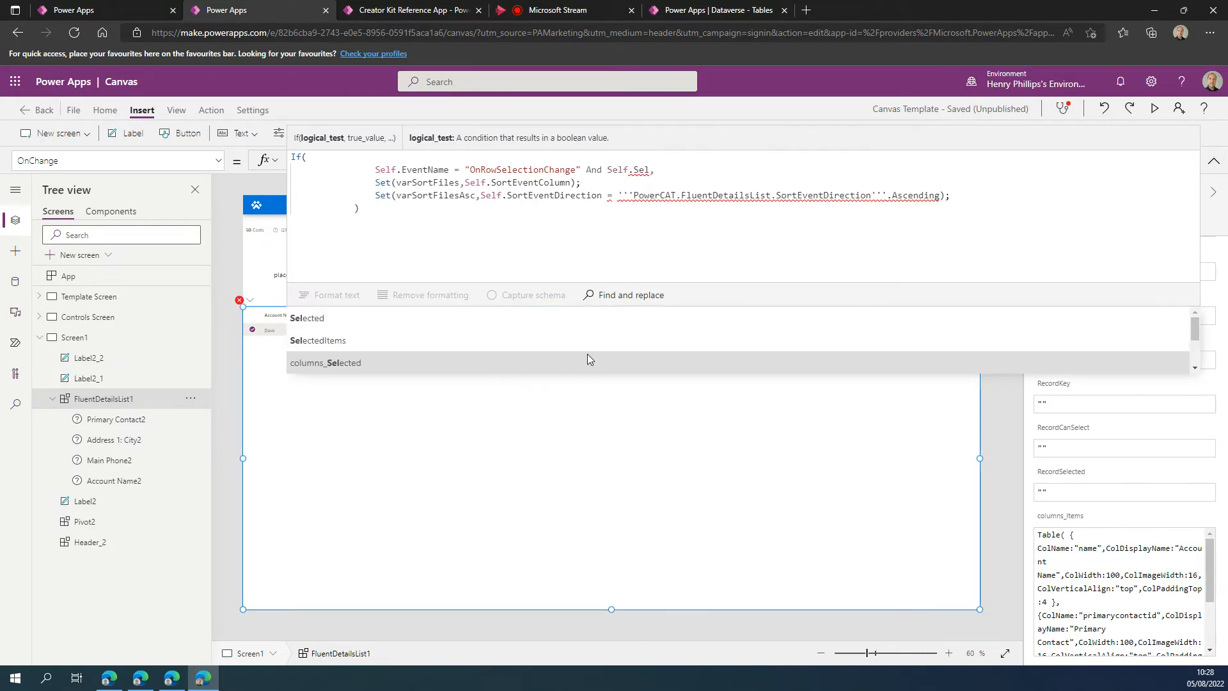
type(",")
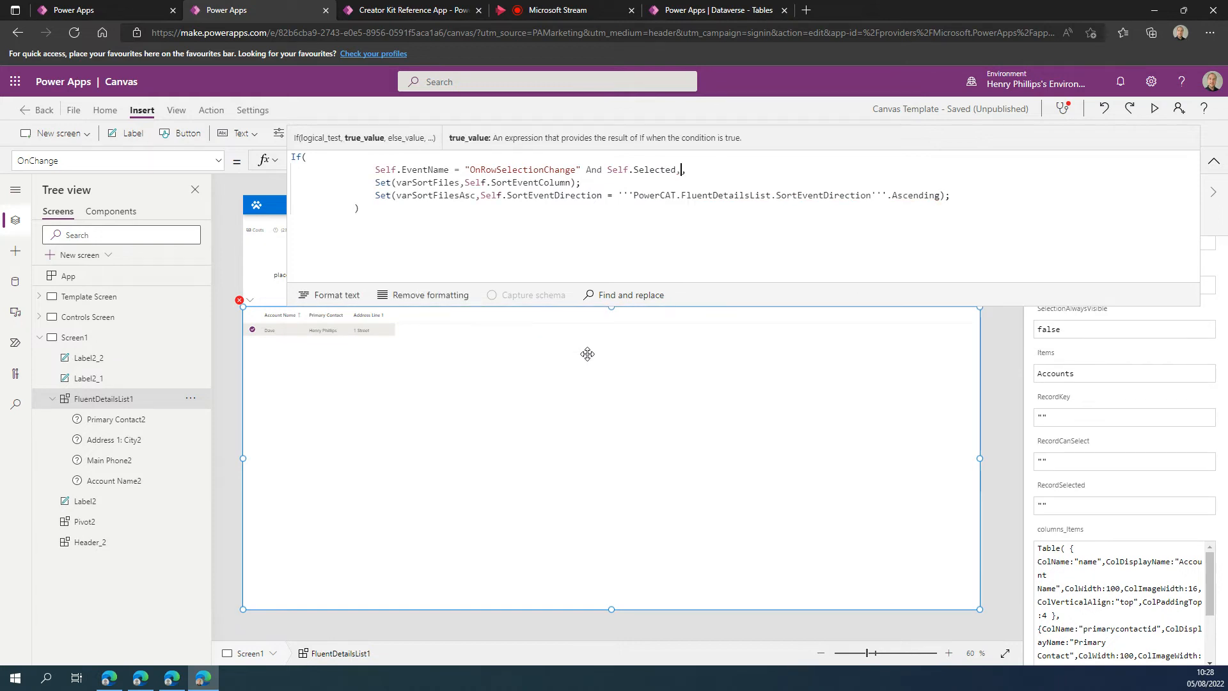
type("Accoun")
Append the 'Account Name' field to Self.Selected in the OnChange condition.
key("Up")
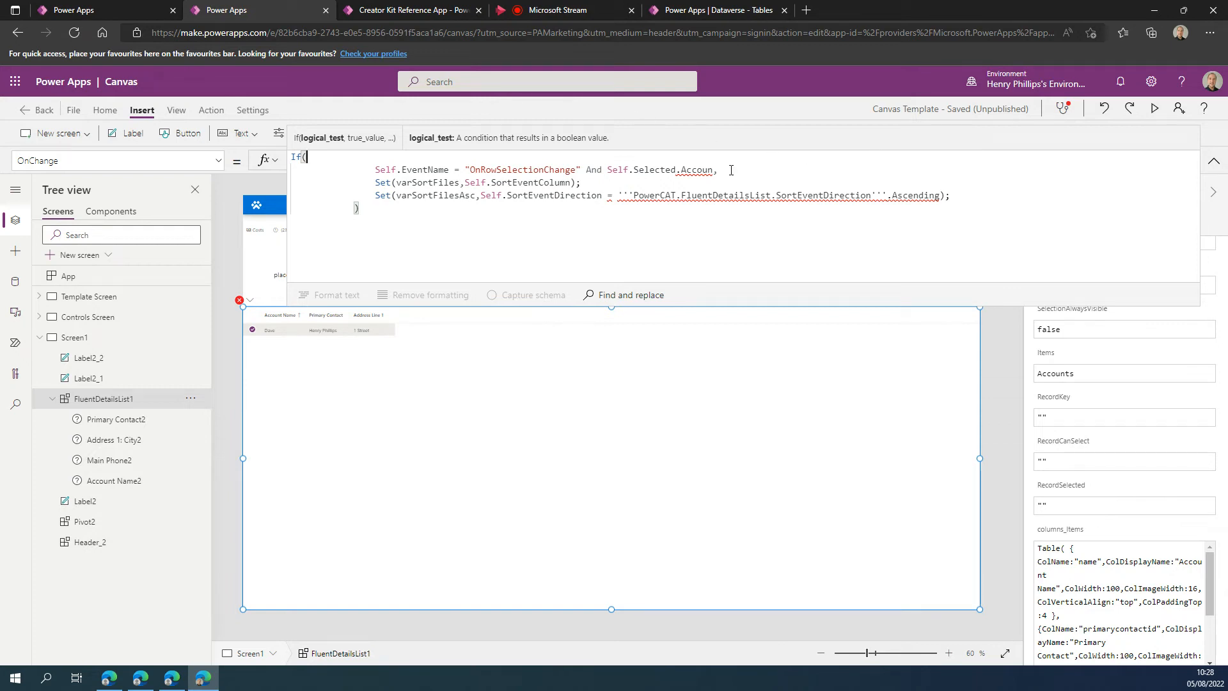
left_click_drag(716, 170, 685, 169)
type("A")
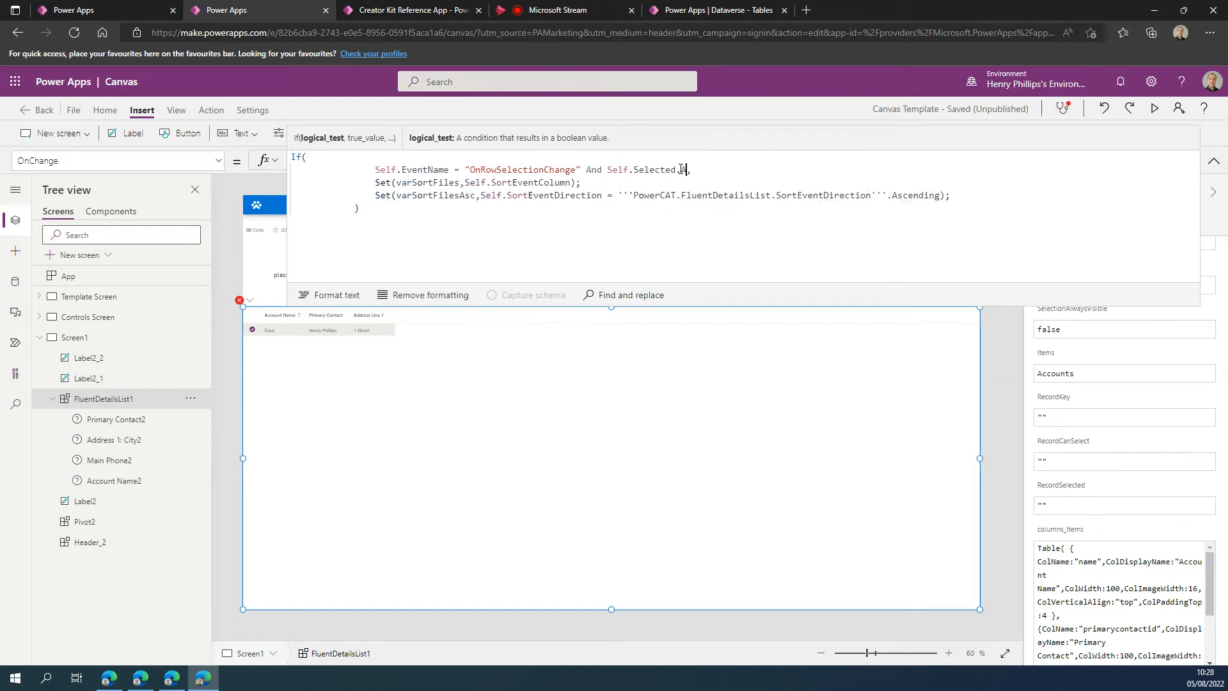
type("cco")
key("Down")
key("Tab")
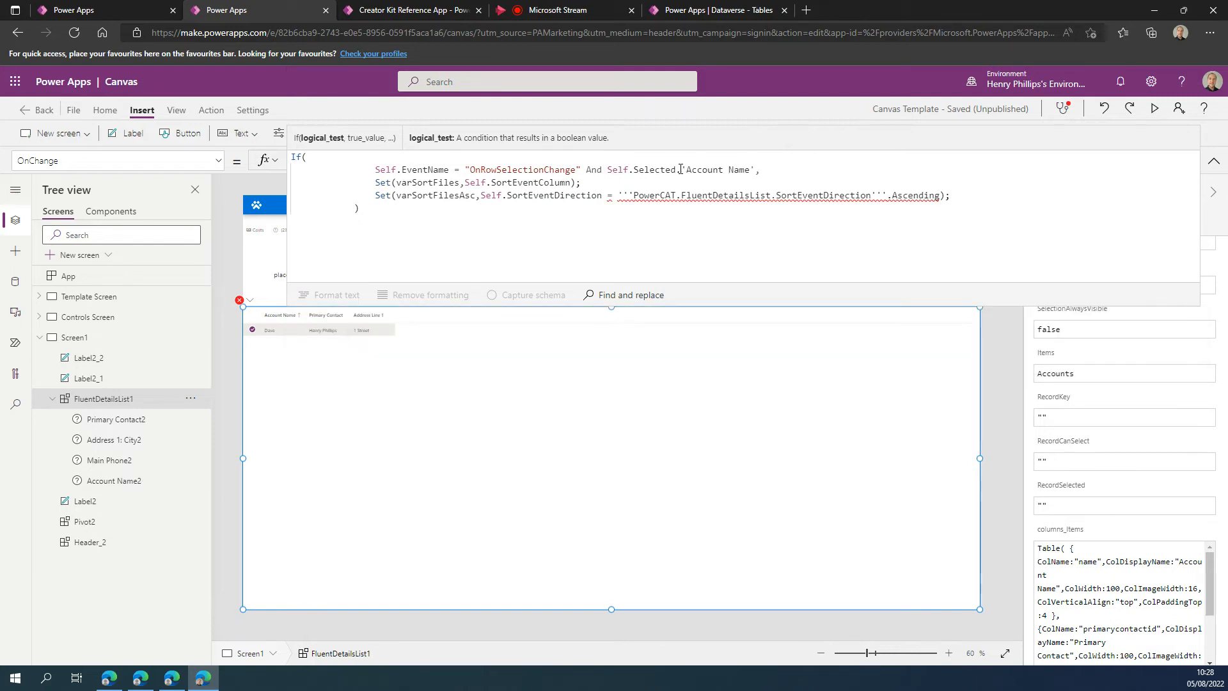
Wrap Self.Selected in a !IsBlank() check and remove the 'Account Name' field from it.
type("!")
type("IsBlank")
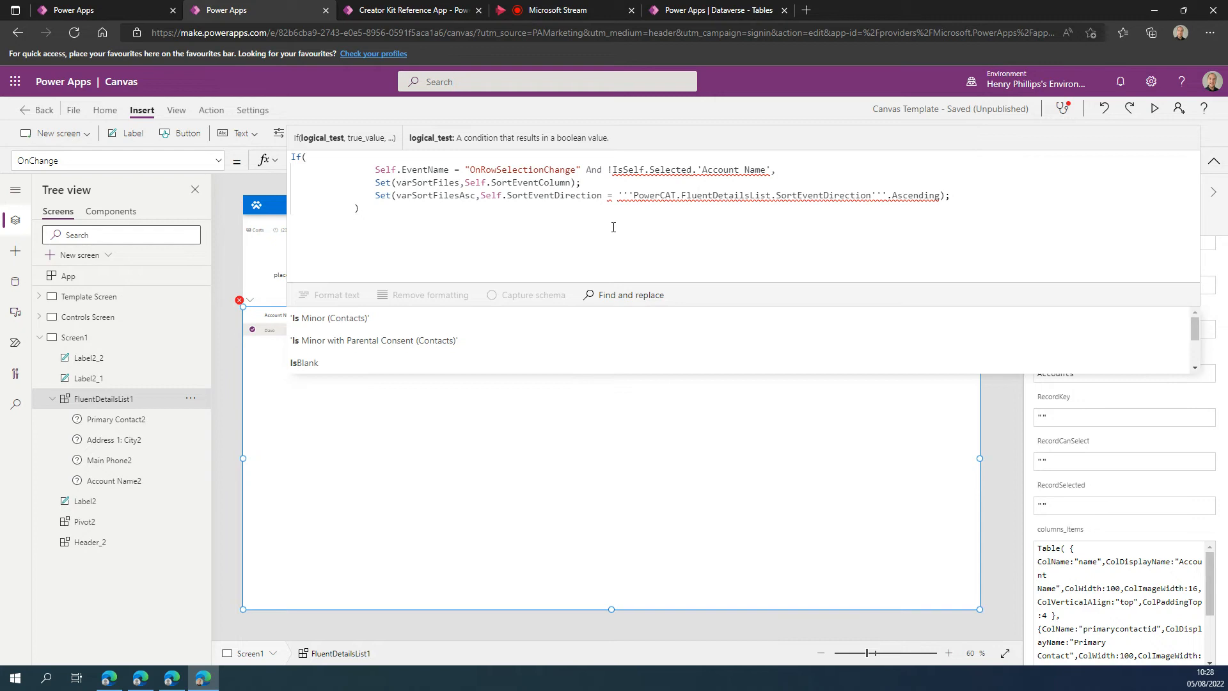
type("(")
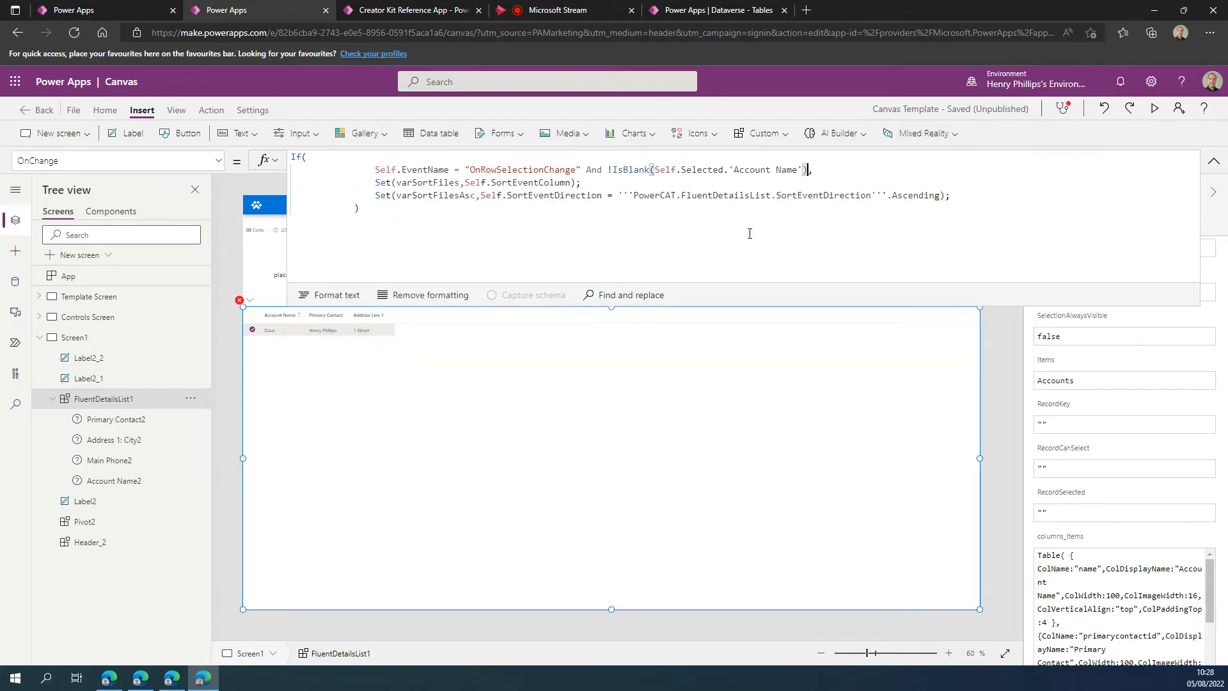
left_click(804, 169)
type(")")
left_click_drag(723, 170, 804, 171)
key("BackSpace")
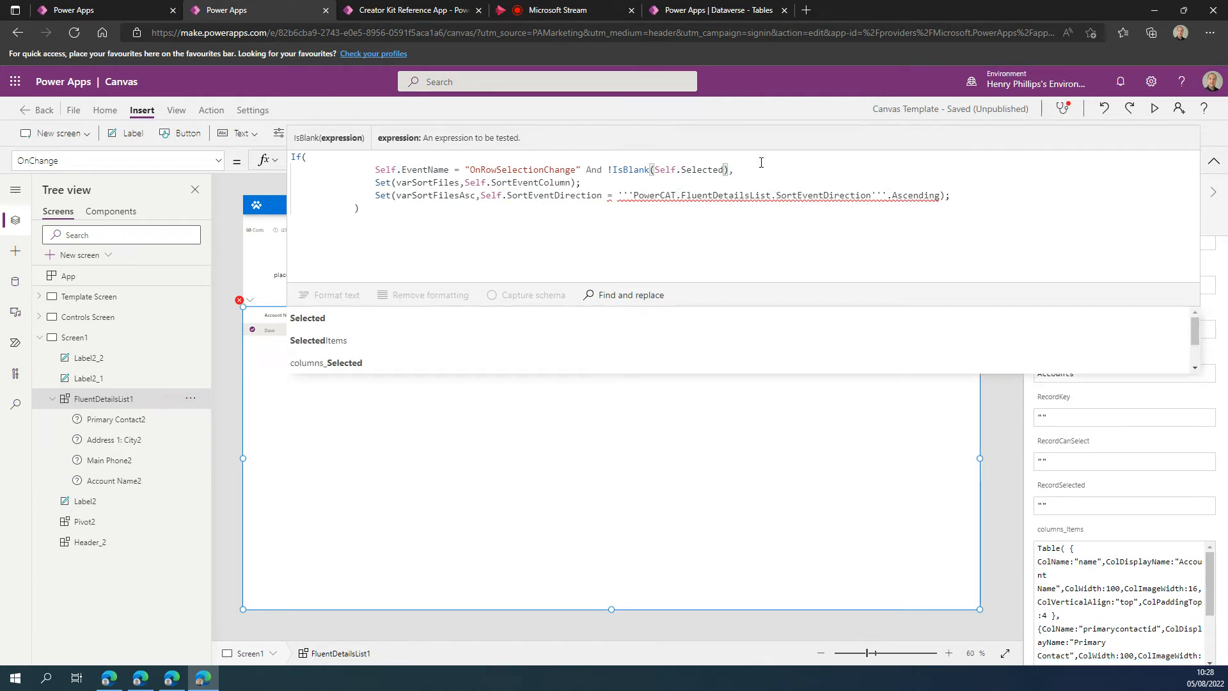
left_click(749, 172)
left_click(423, 210)
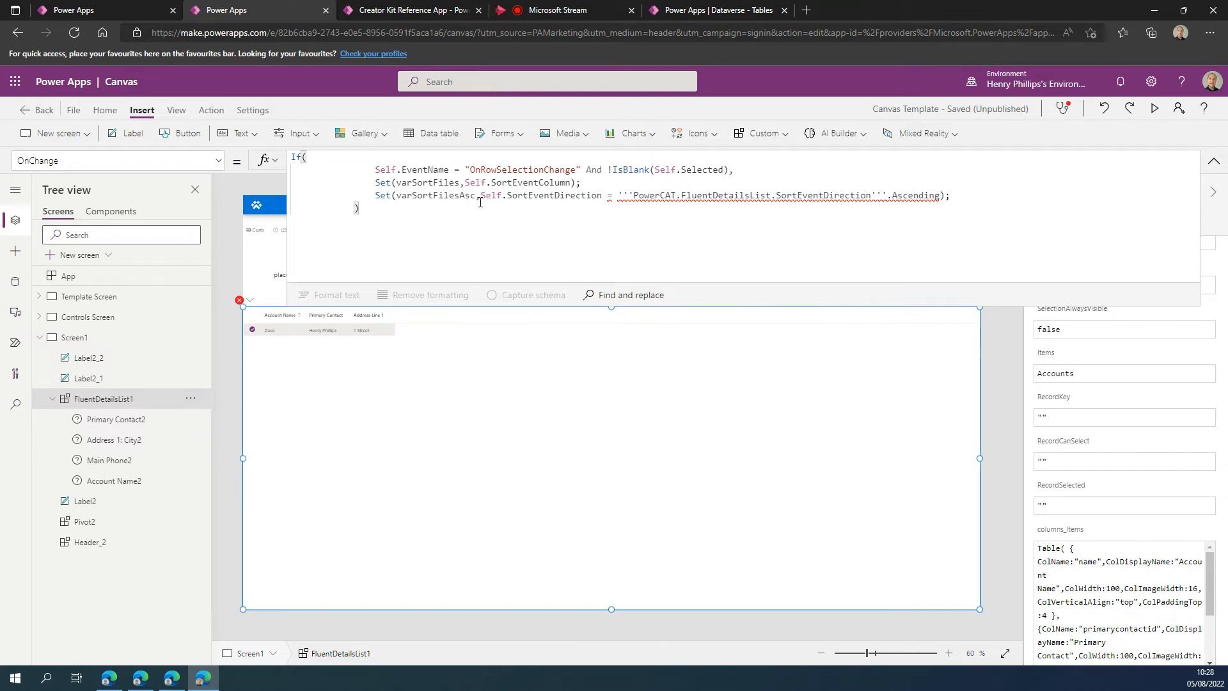
Delete the Set(varSortFilesAsc, ...) line from the OnChange formula and close the expanded formula view.
left_click_drag(952, 195, 235, 190)
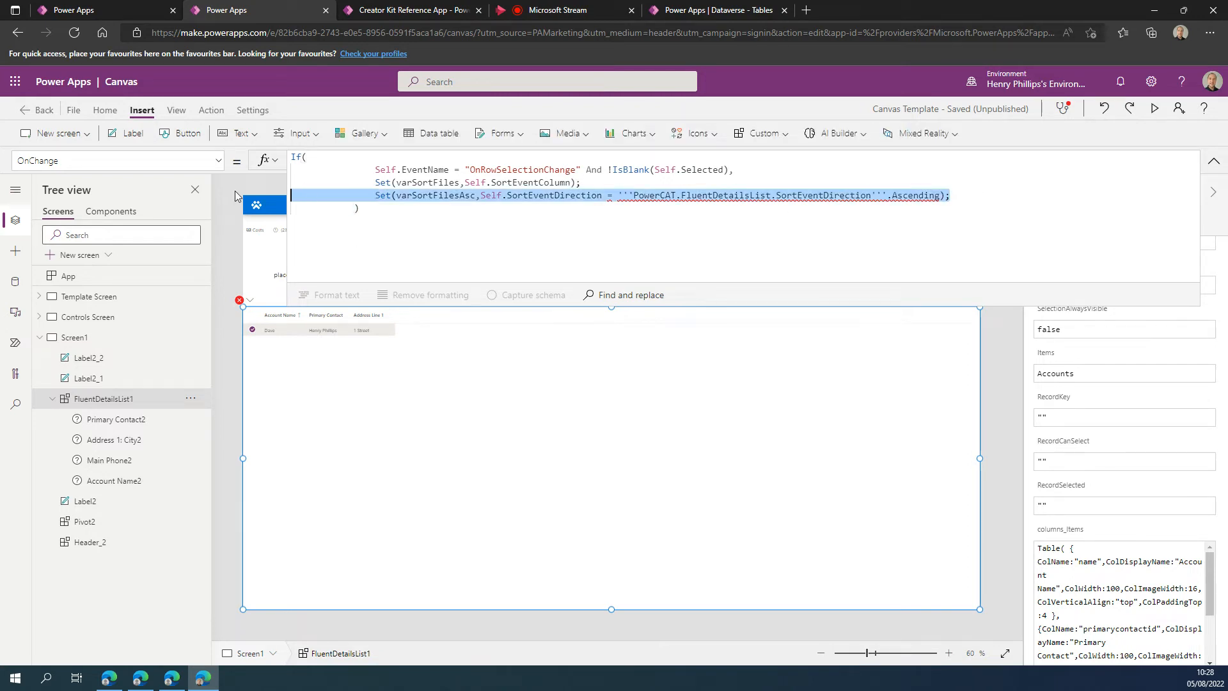
key("BackSpace")
key("BackSpace")
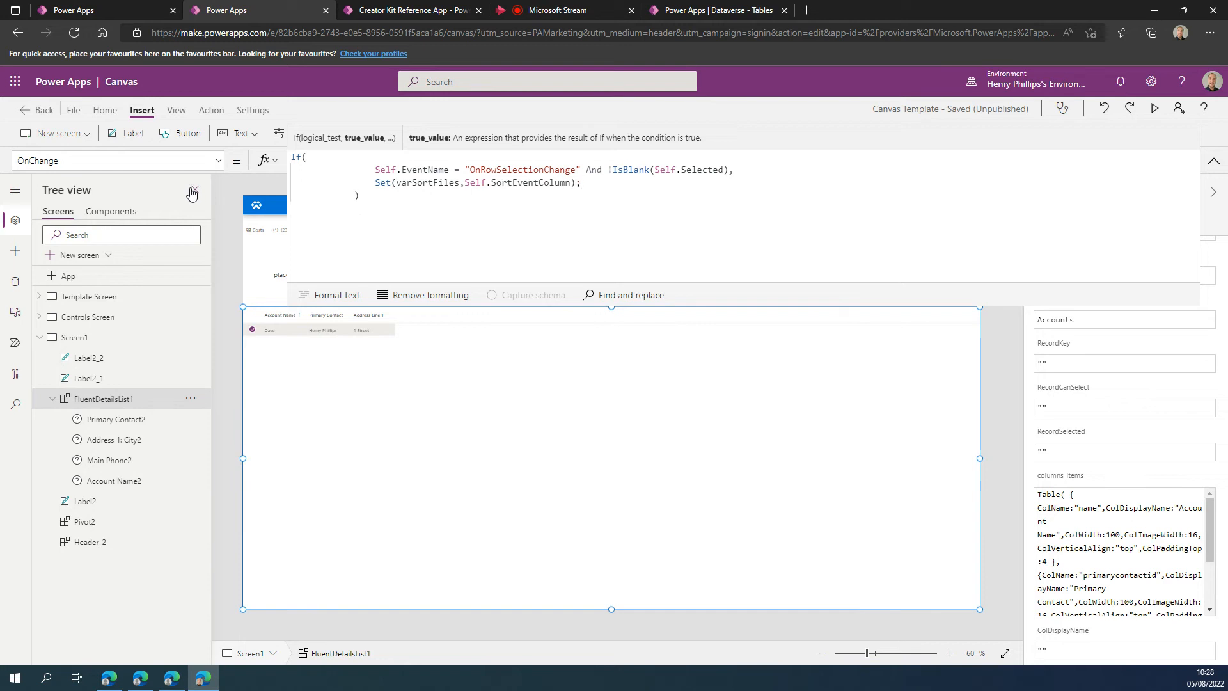
left_click(739, 170)
left_click(1213, 161)
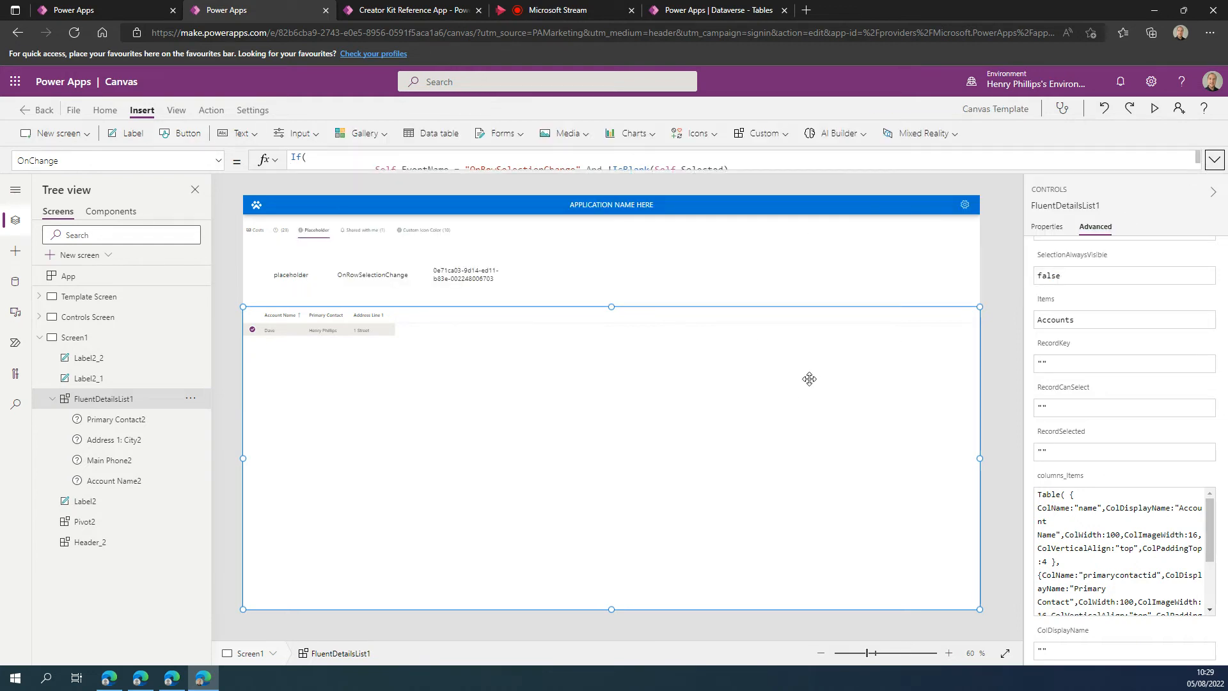
left_click(995, 338)
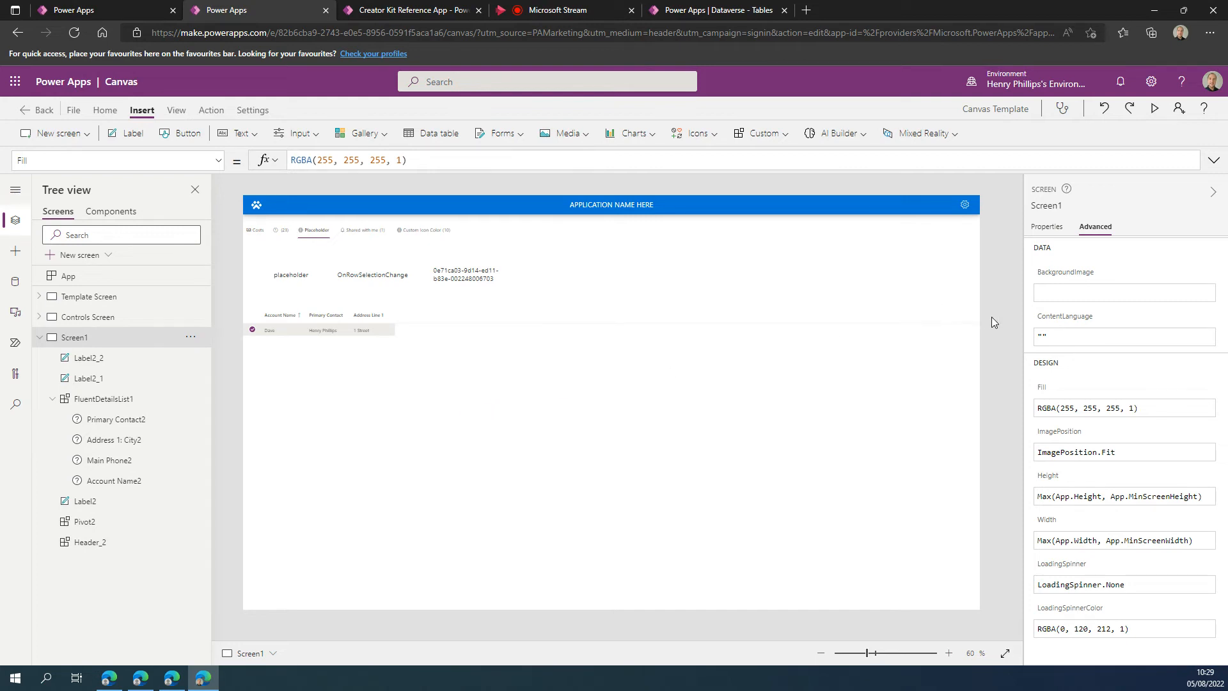
Insert a Fluent Context Menu component on Screen1 and place it above the details list, near the screen's right edge.
left_click(15, 251)
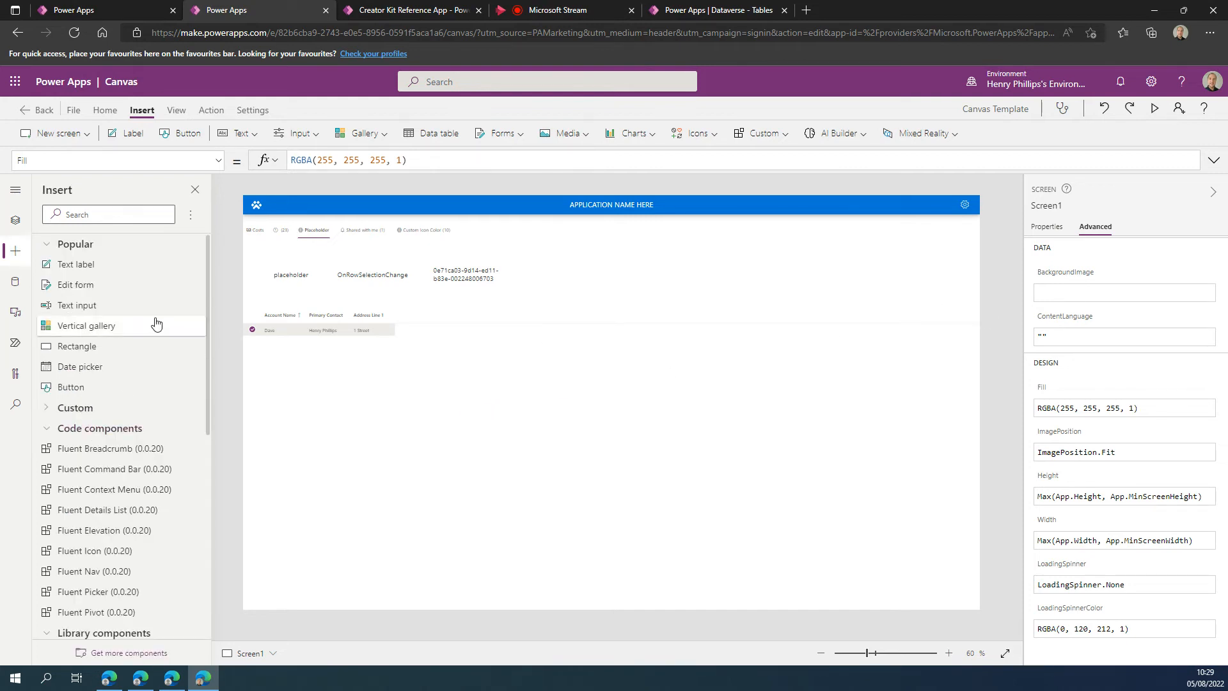
scroll(116, 408, "down", 2)
left_click(55, 323)
left_click(55, 323)
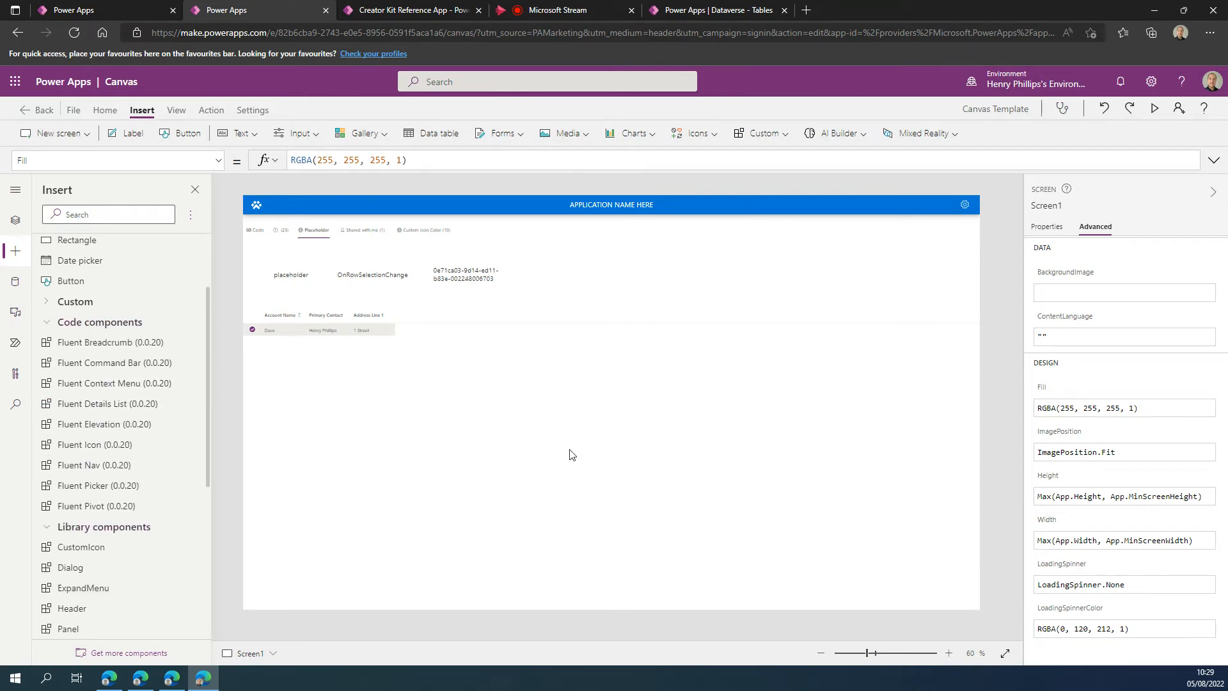
left_click_drag(291, 239, 585, 263)
left_click_drag(552, 313, 943, 291)
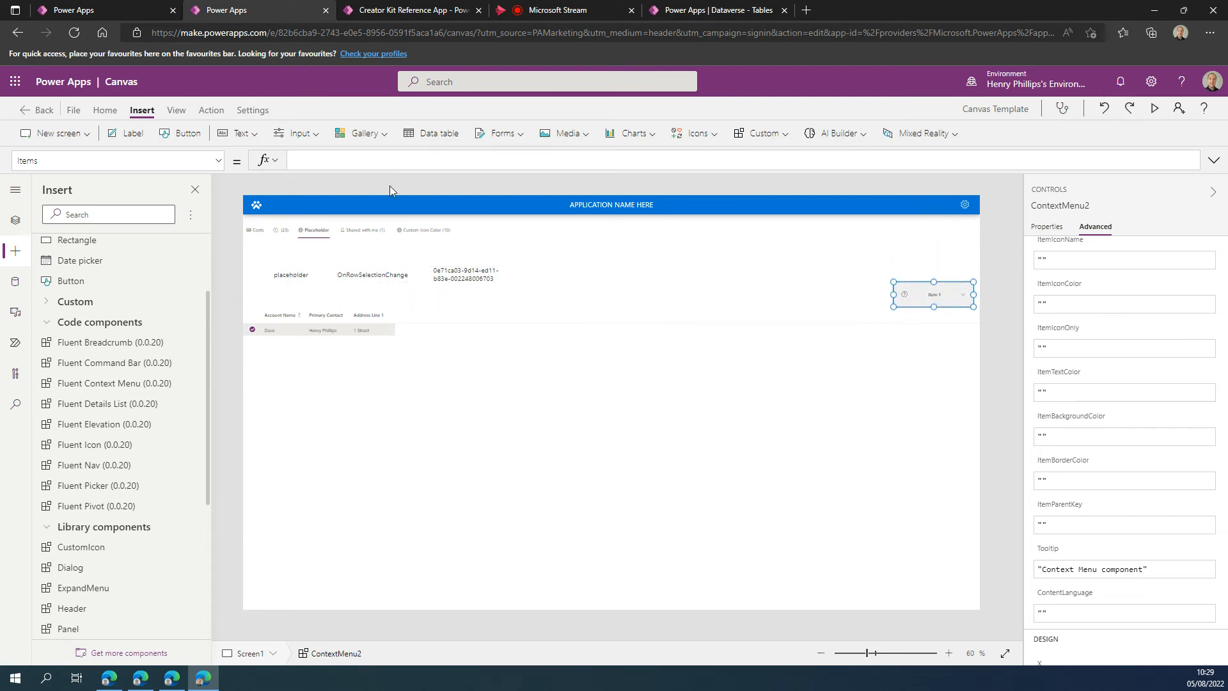
left_click(349, 12)
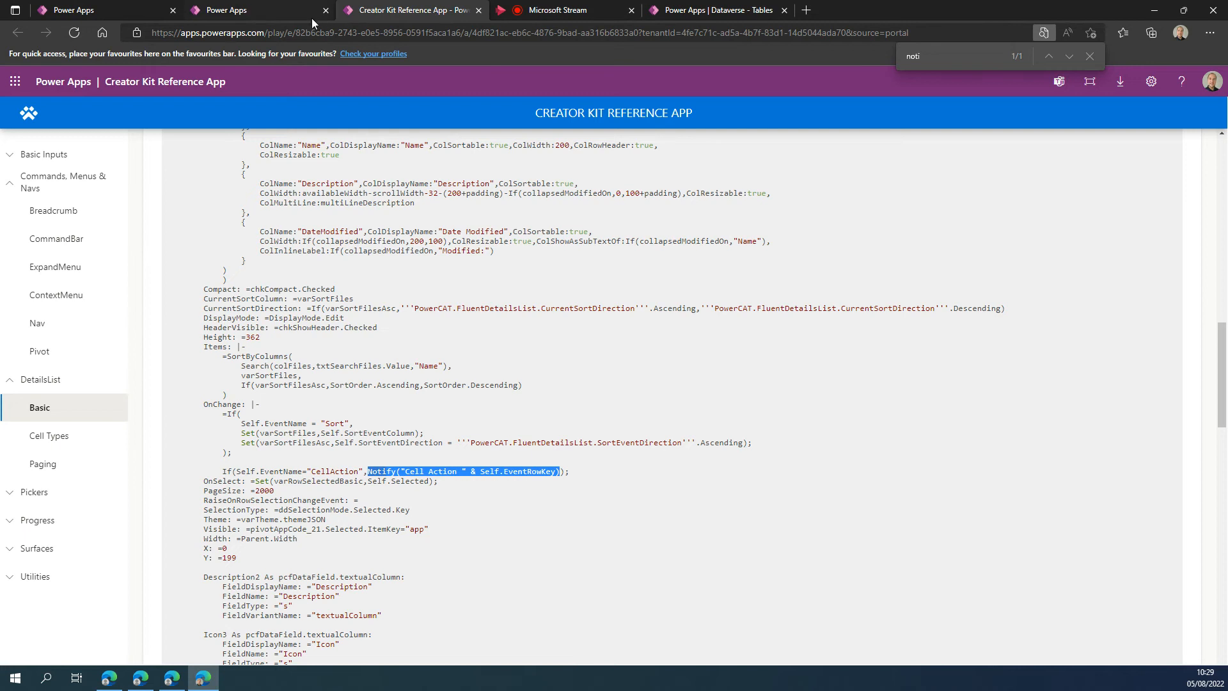
left_click(254, 12)
scroll(46, 394, "down", 3)
scroll(46, 395, "down", 3)
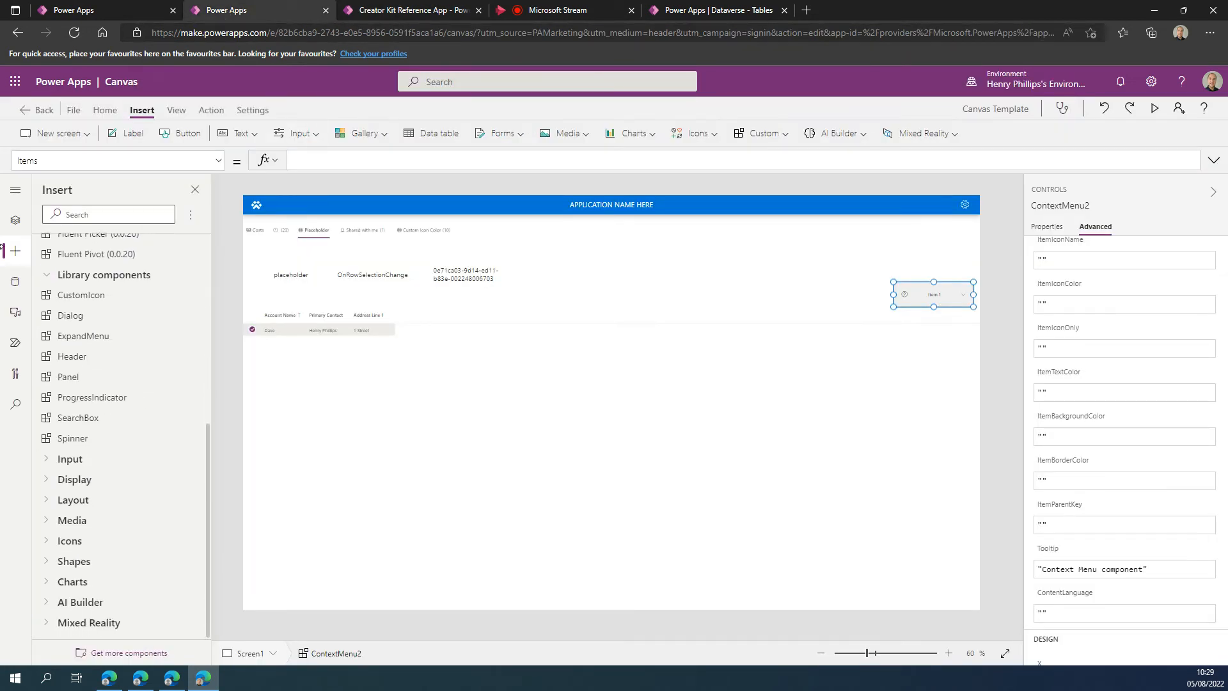
Copy the whole Items formula of the sample context menu on Controls Screen.
left_click(16, 220)
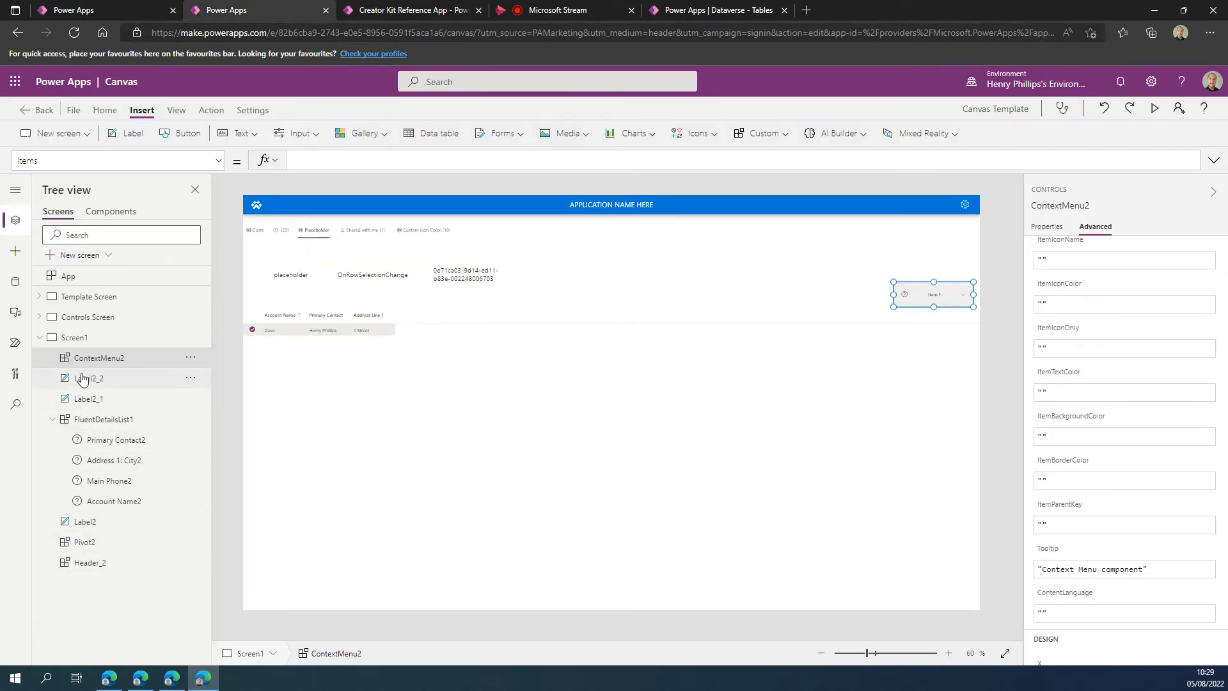
left_click(73, 318)
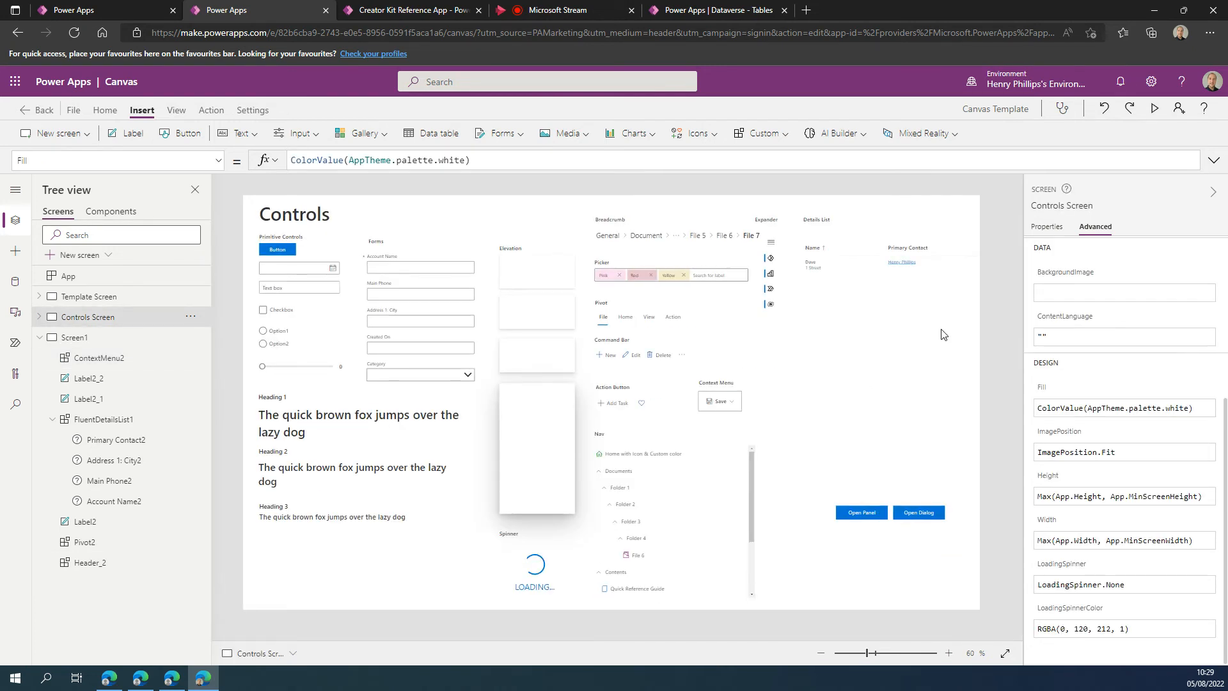
left_click(898, 297)
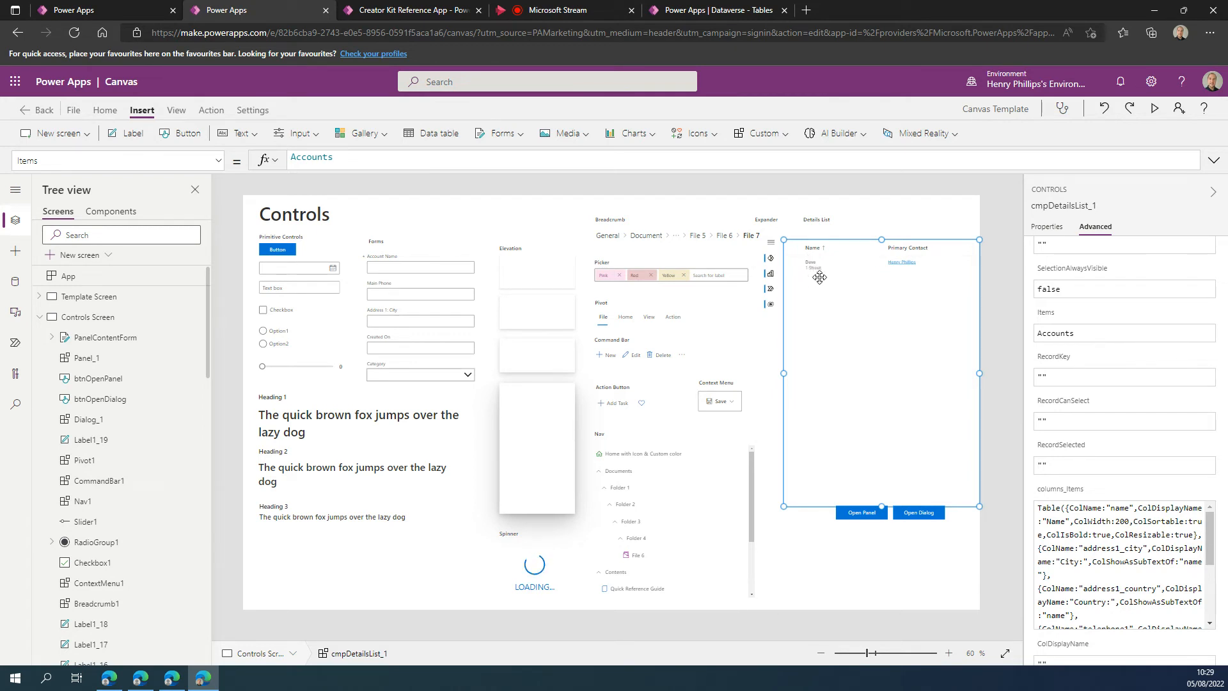
scroll(1209, 550, "down", 1)
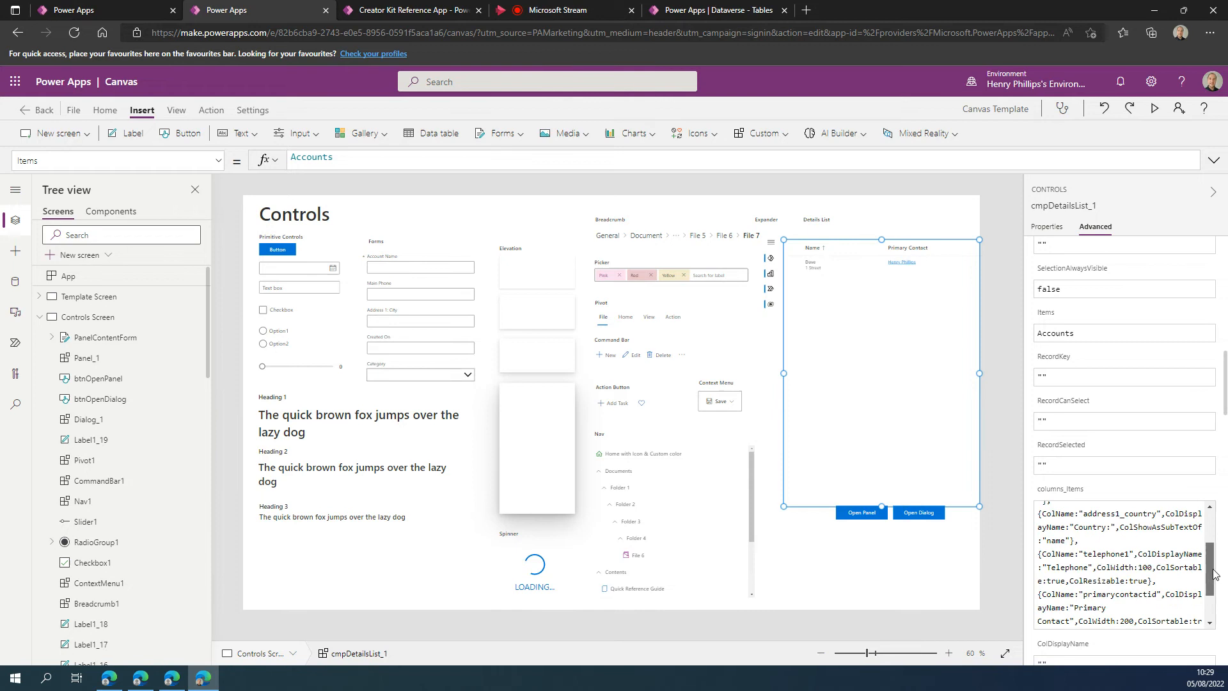
left_click(727, 407)
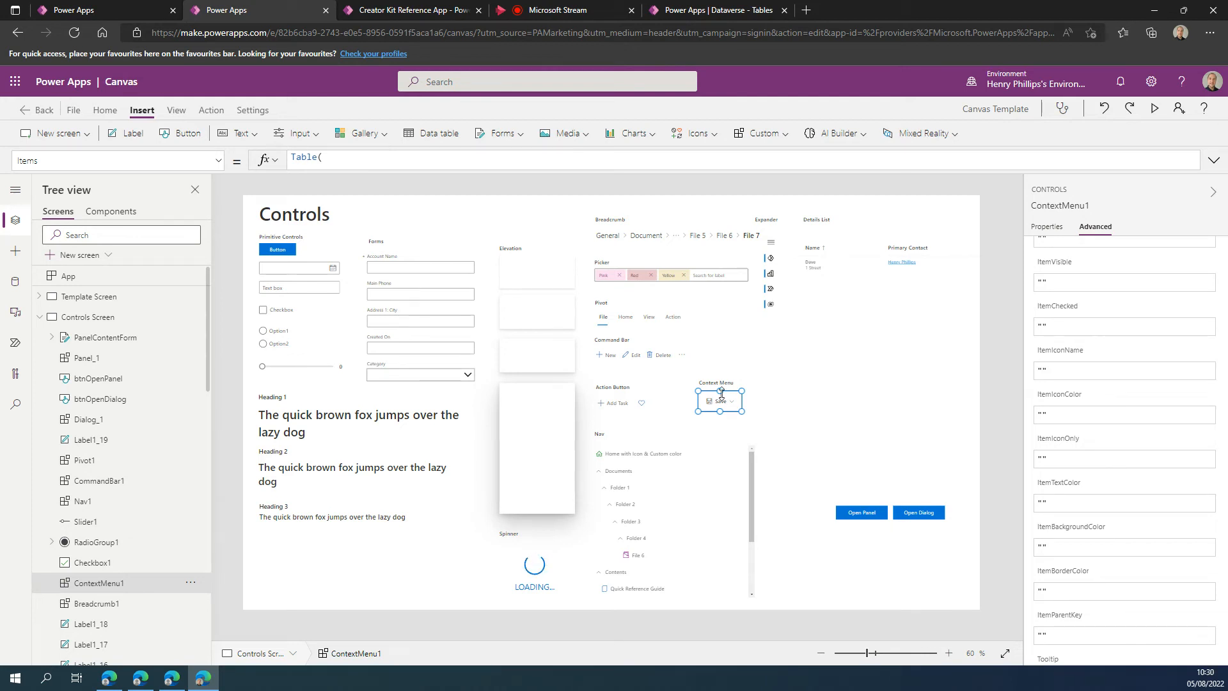
left_click(481, 168)
key("ctrl+a")
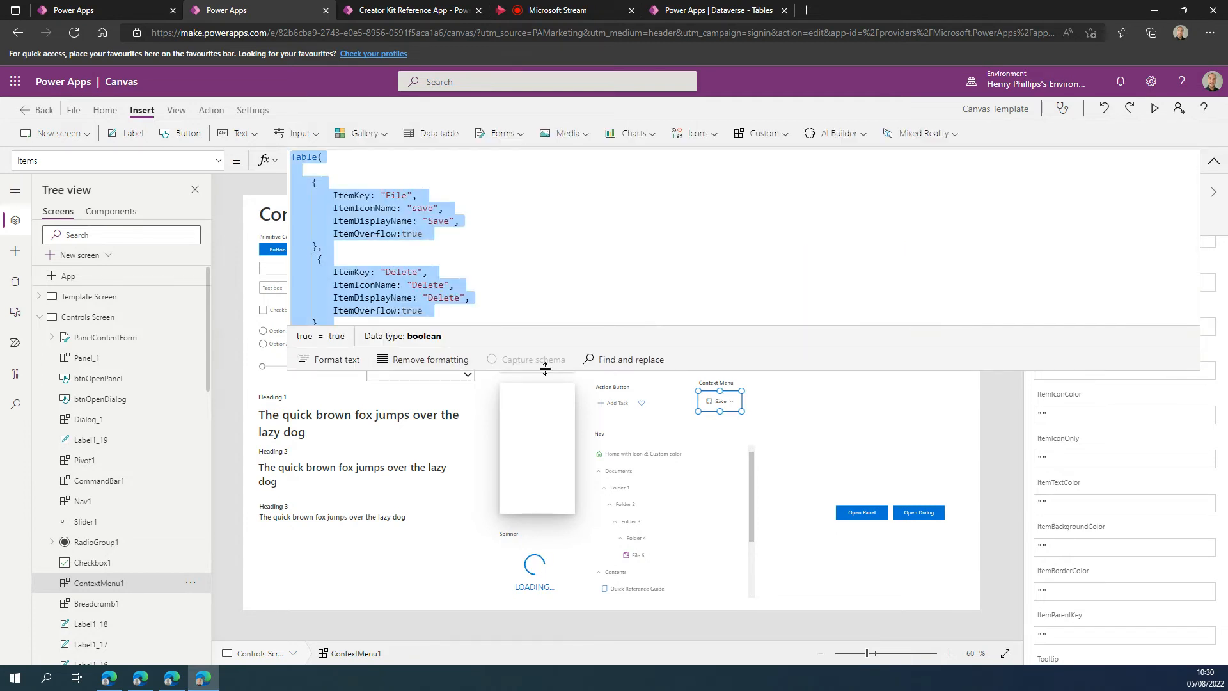
left_click(1219, 158)
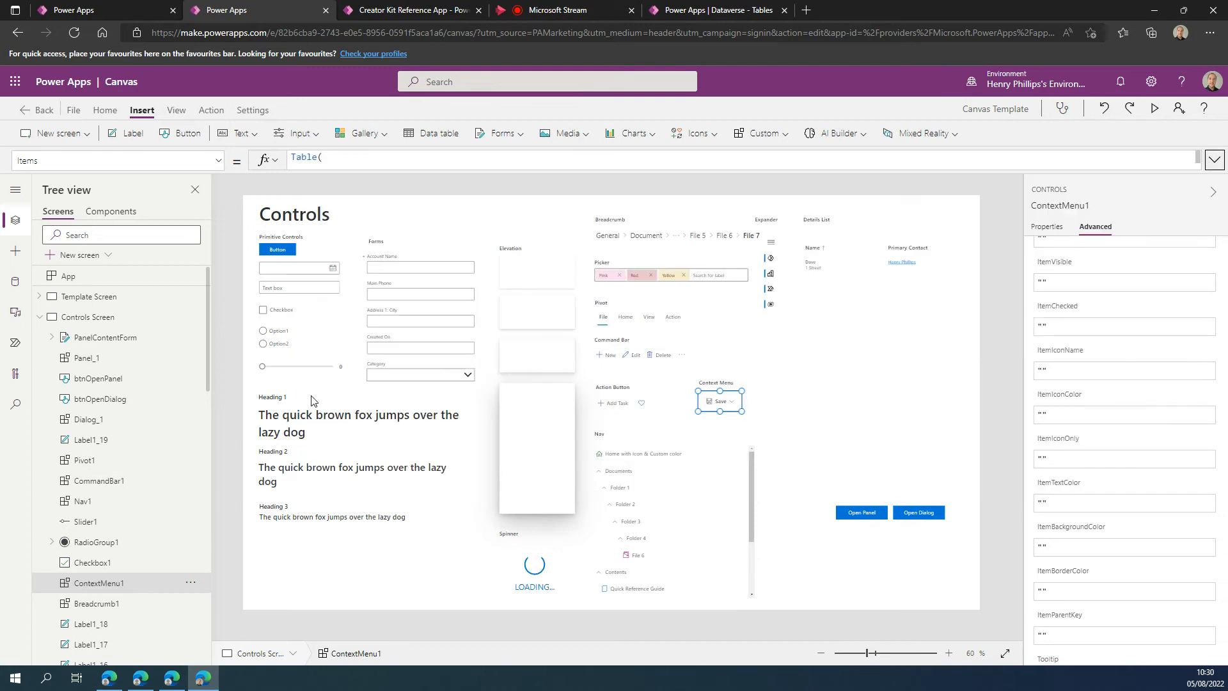
left_click(90, 14)
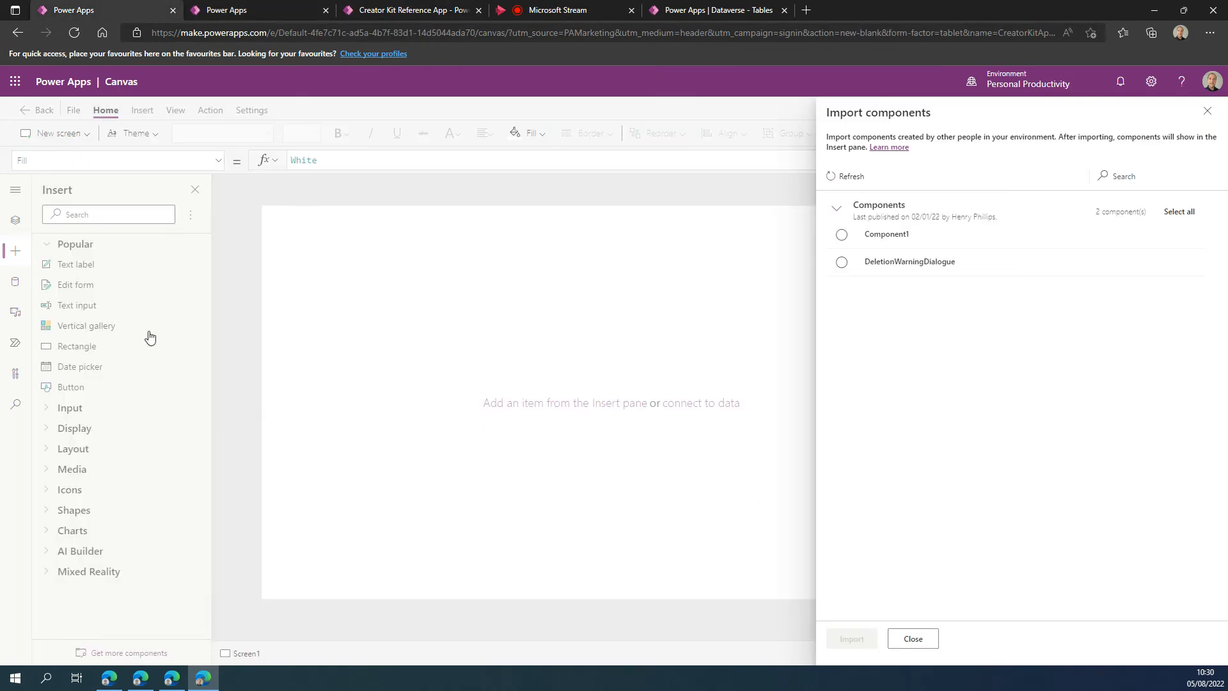
left_click(1207, 111)
left_click(253, 10)
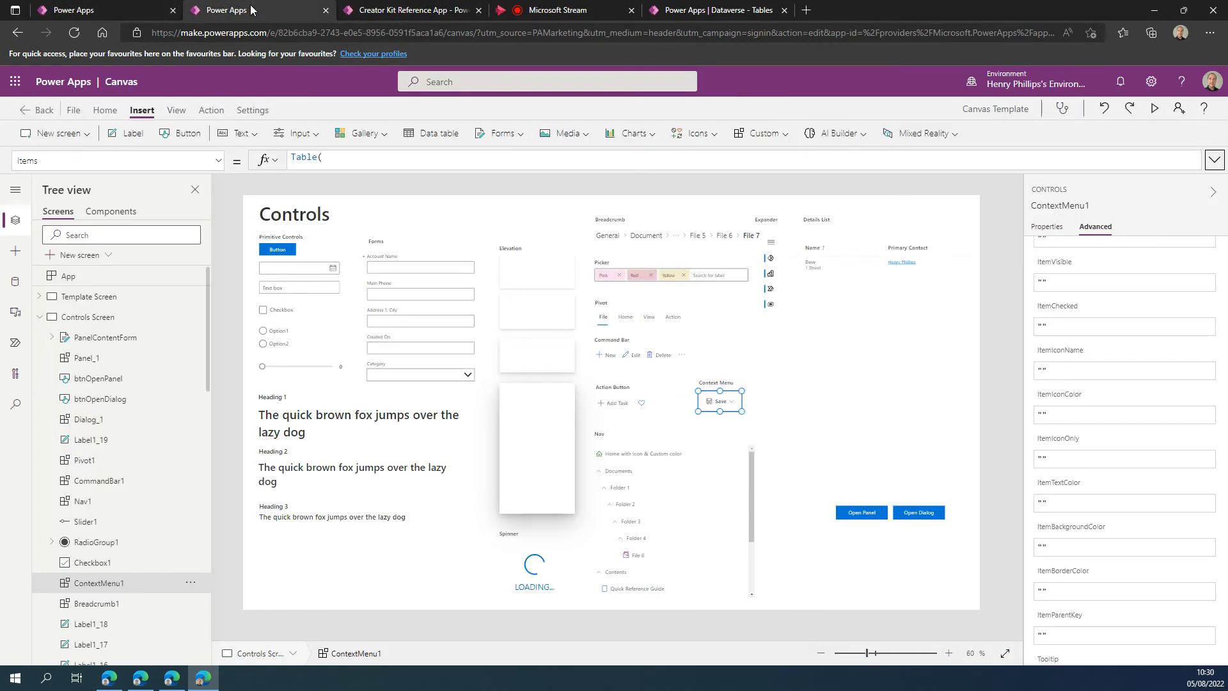
Return to Screen1 and paste the copied Table formula into the Items property of its context menu.
scroll(70, 438, "down", 1)
scroll(71, 438, "down", 6)
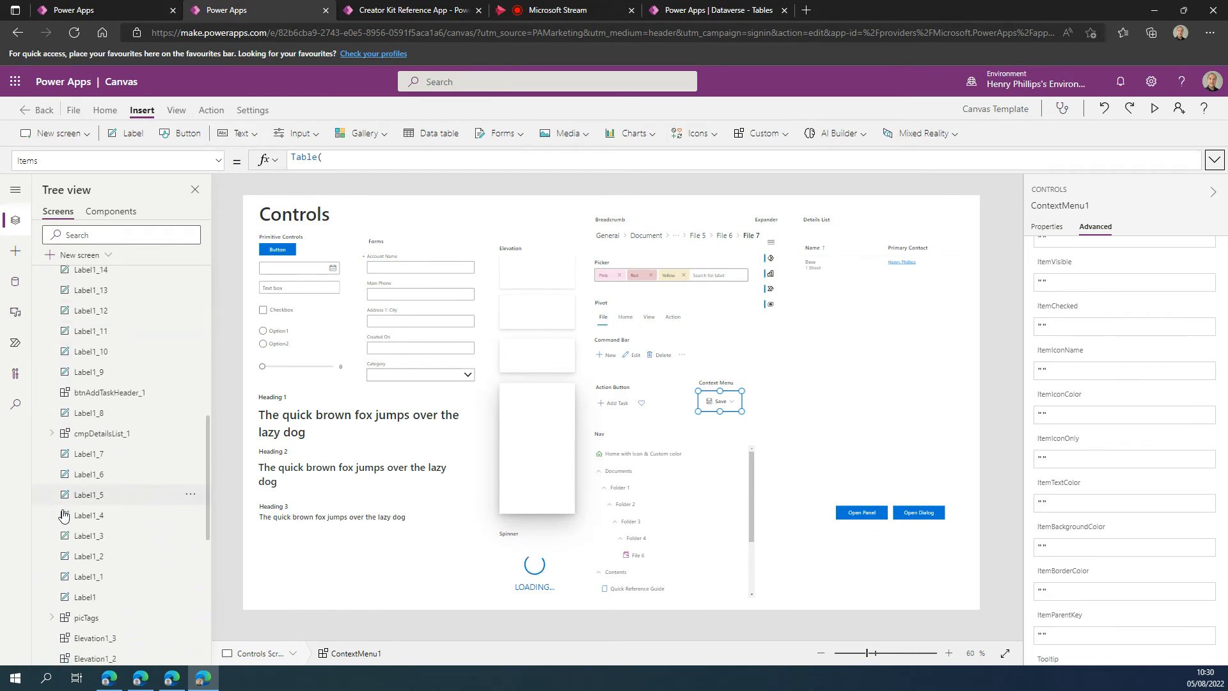
left_click(77, 425)
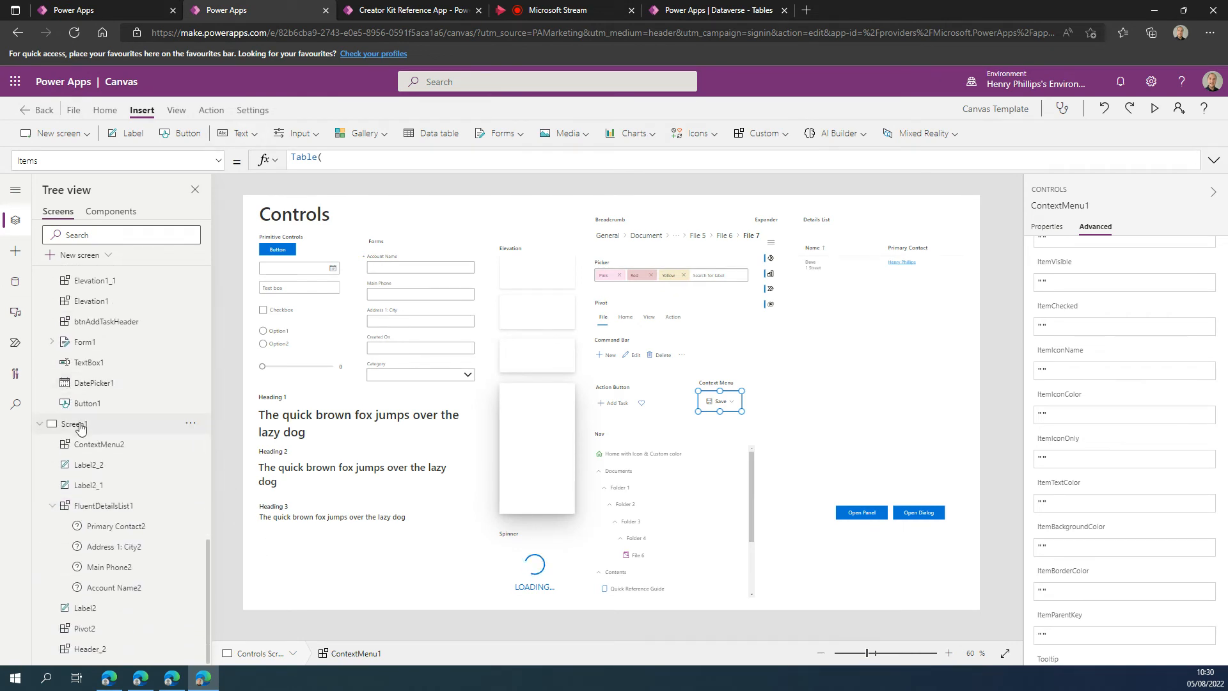
left_click(928, 299)
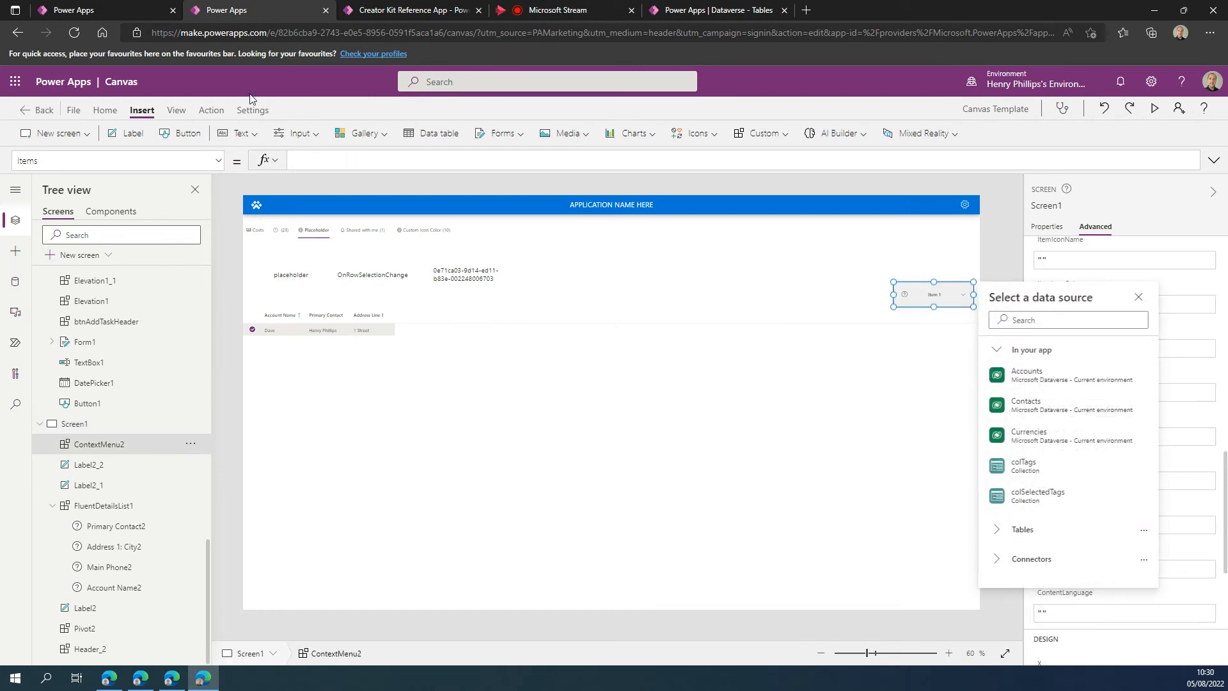
left_click(379, 162)
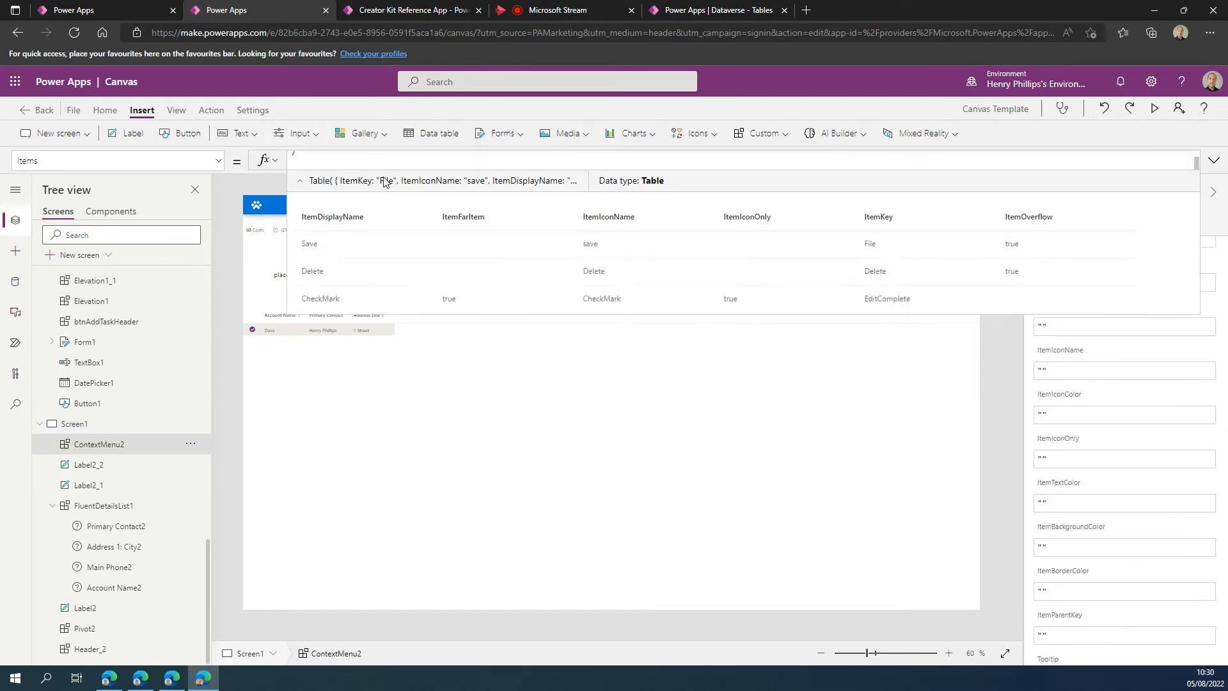
left_click(1217, 163)
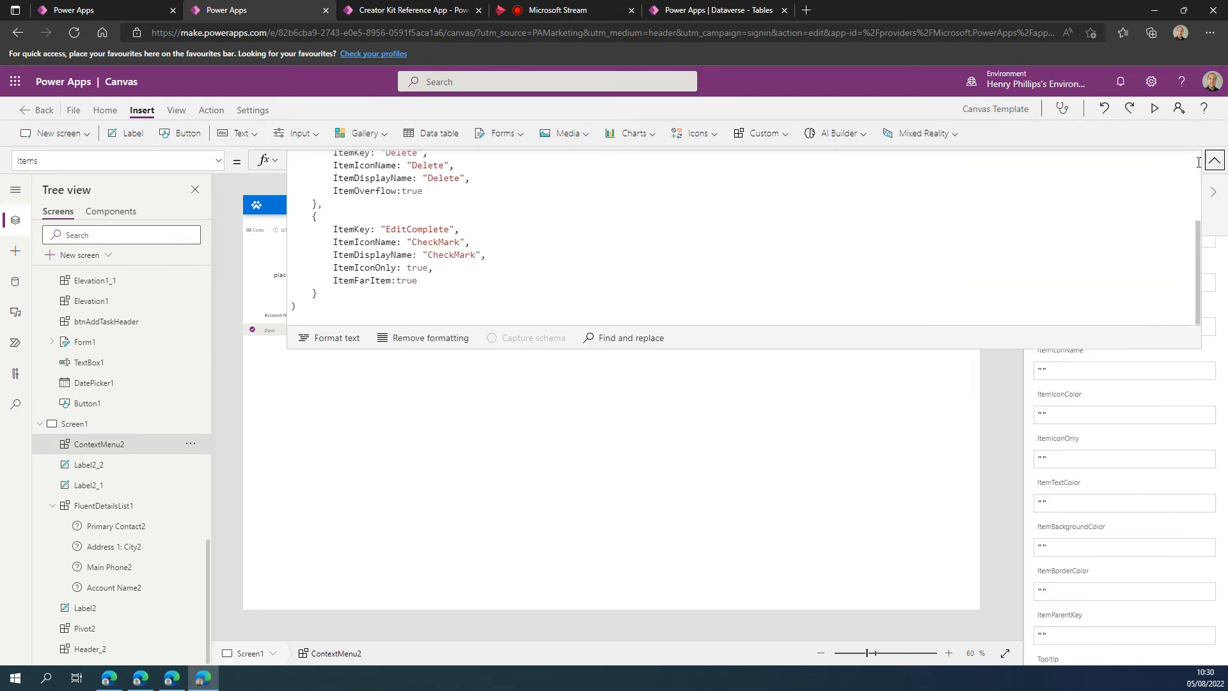
left_click(1214, 159)
Preview the context menu's entries on Screen1 and examine the item keys in its Items formula.
left_click(966, 297)
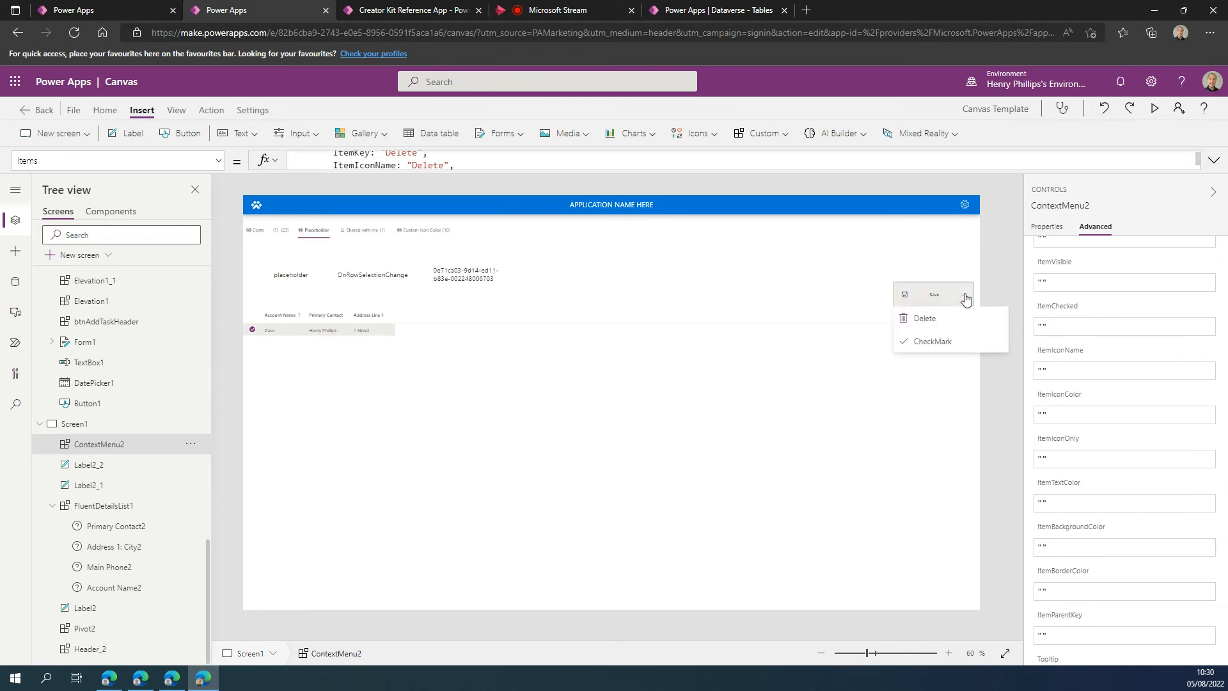
left_click(993, 398)
left_click(942, 295)
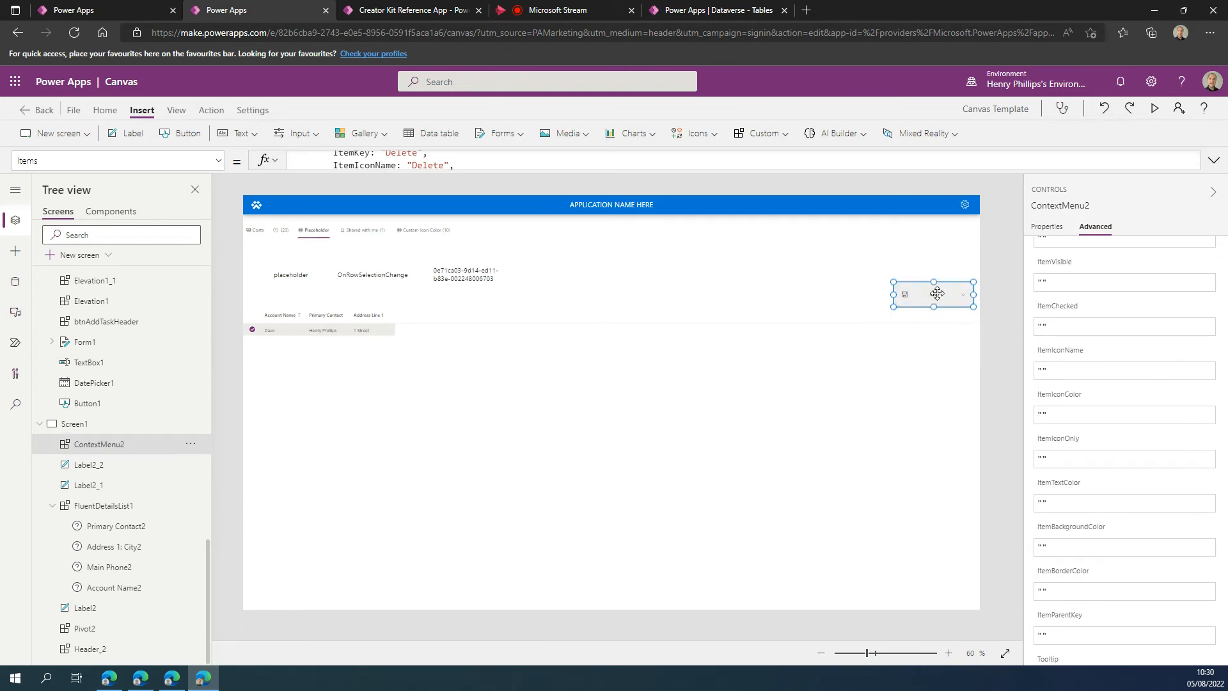
left_click_drag(450, 167, 438, 447)
left_click(523, 247)
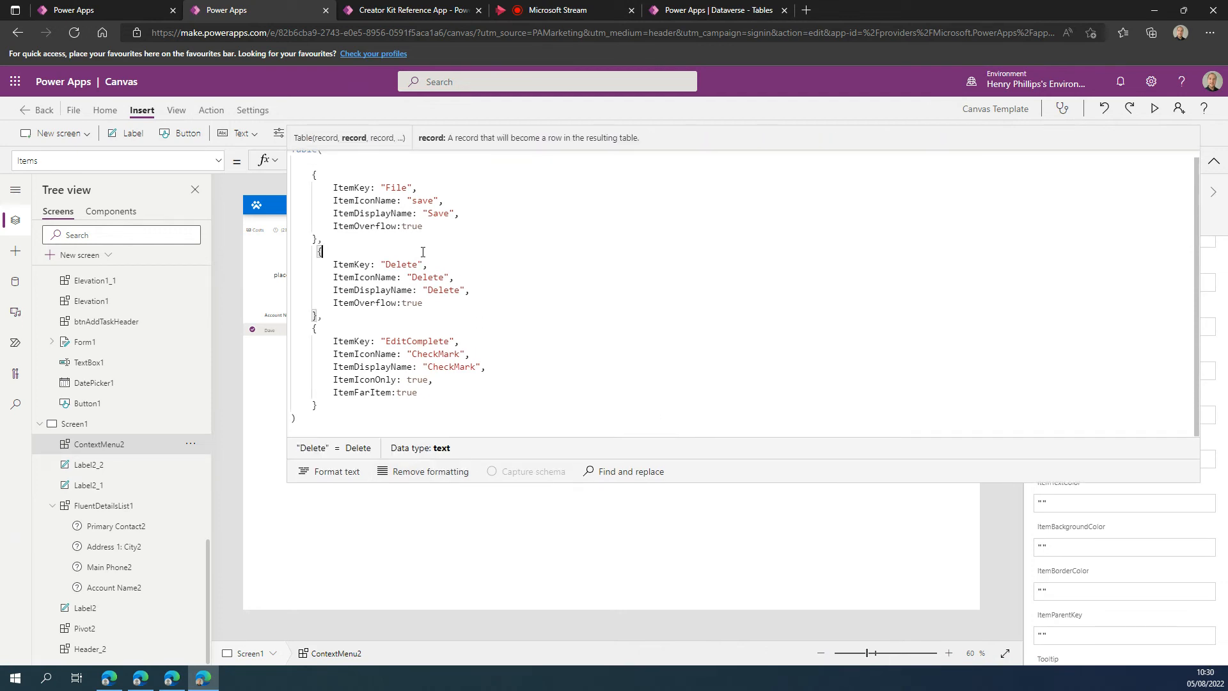
left_click(410, 190)
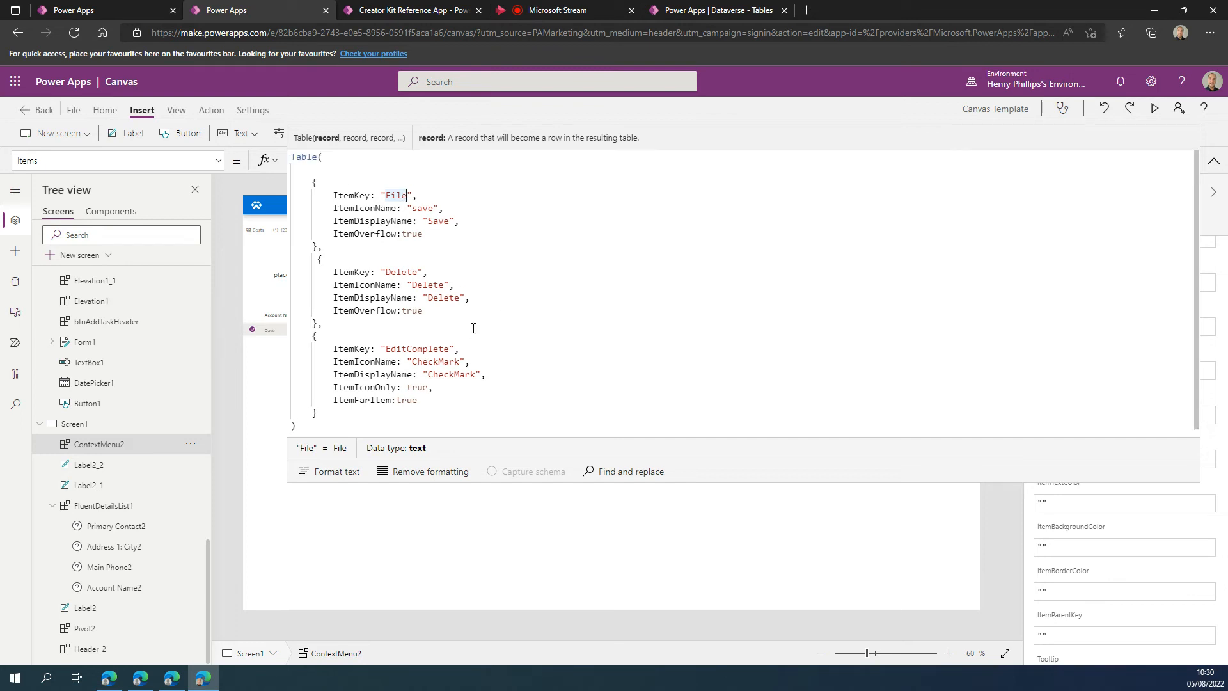
left_click_drag(407, 196, 385, 195)
Switch to the Creator Kit Reference App and copy the Items table from the ContextMenuStandard sample code on the ContextMenu page.
left_click(419, 10)
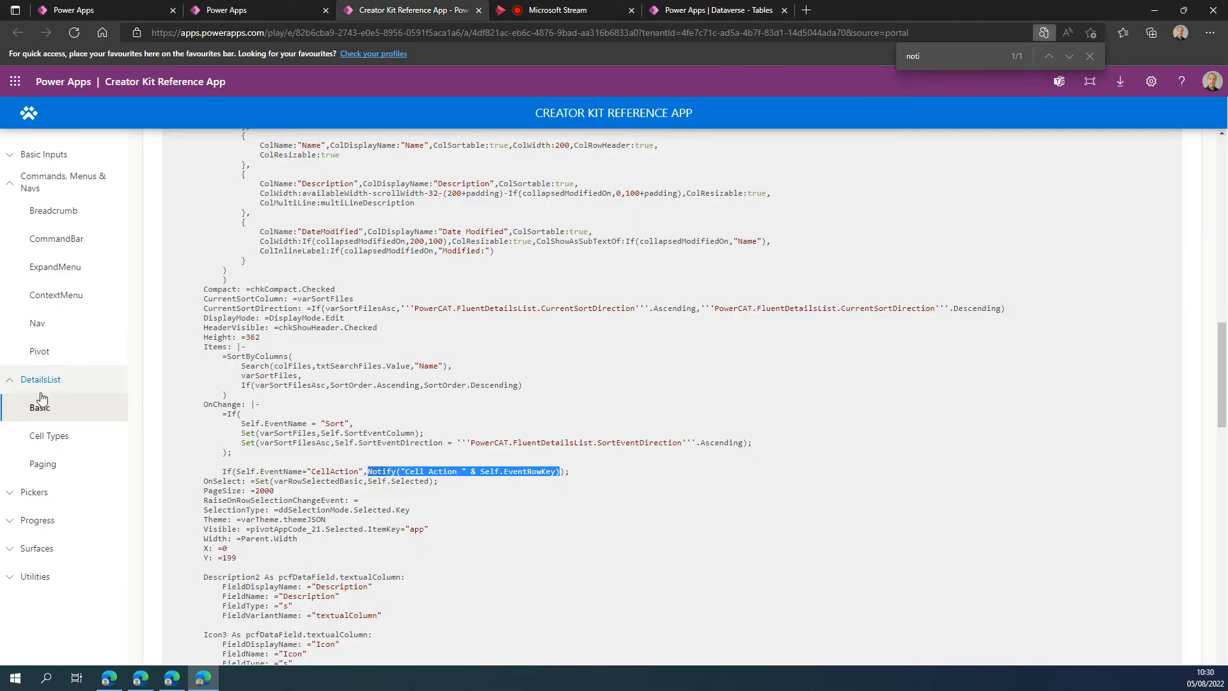
left_click(58, 295)
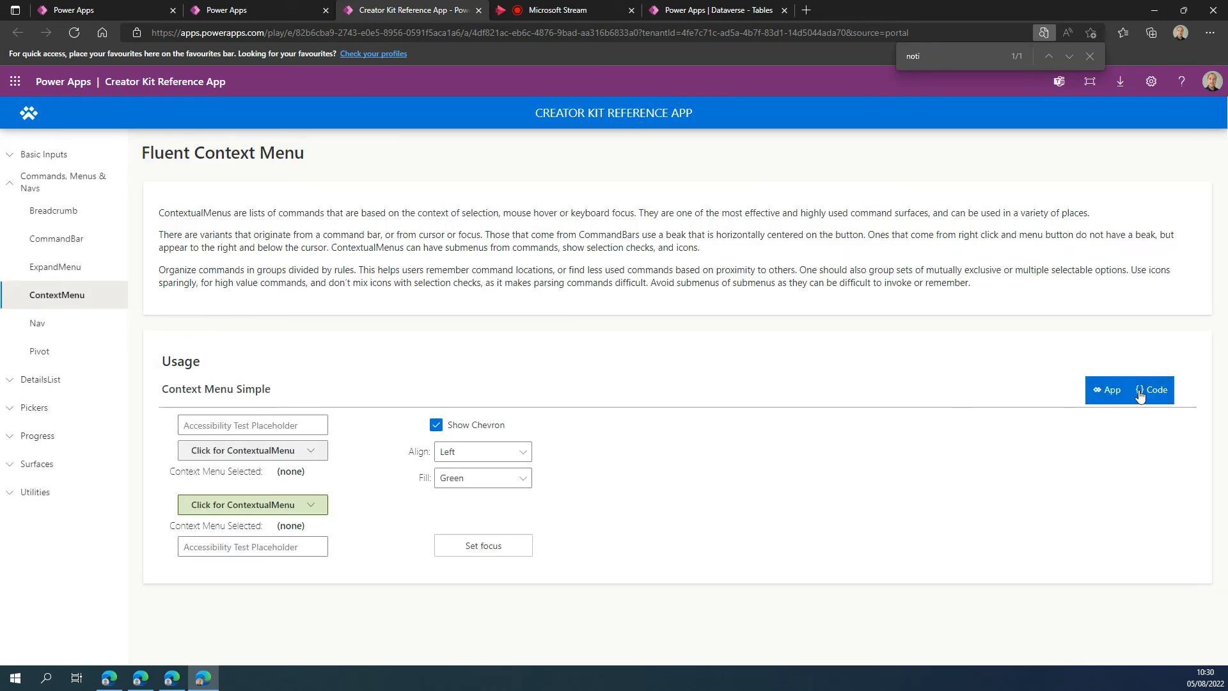
left_click(1140, 393)
scroll(397, 454, "down", 4)
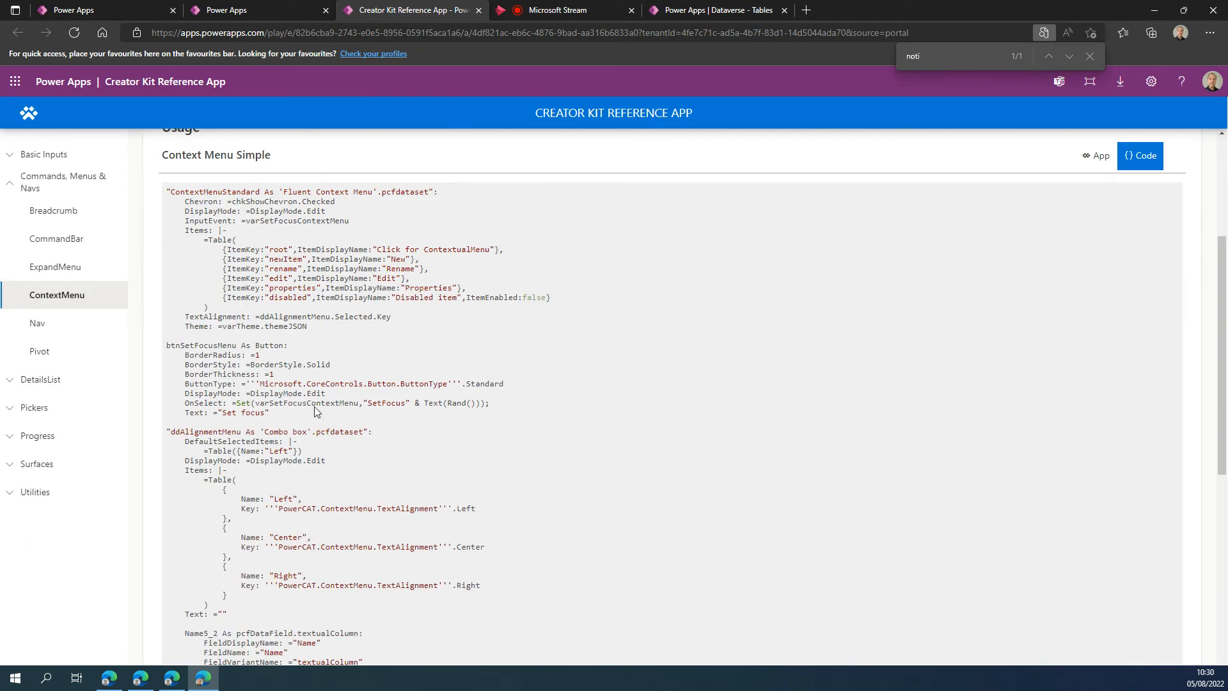
scroll(235, 379, "down", 1)
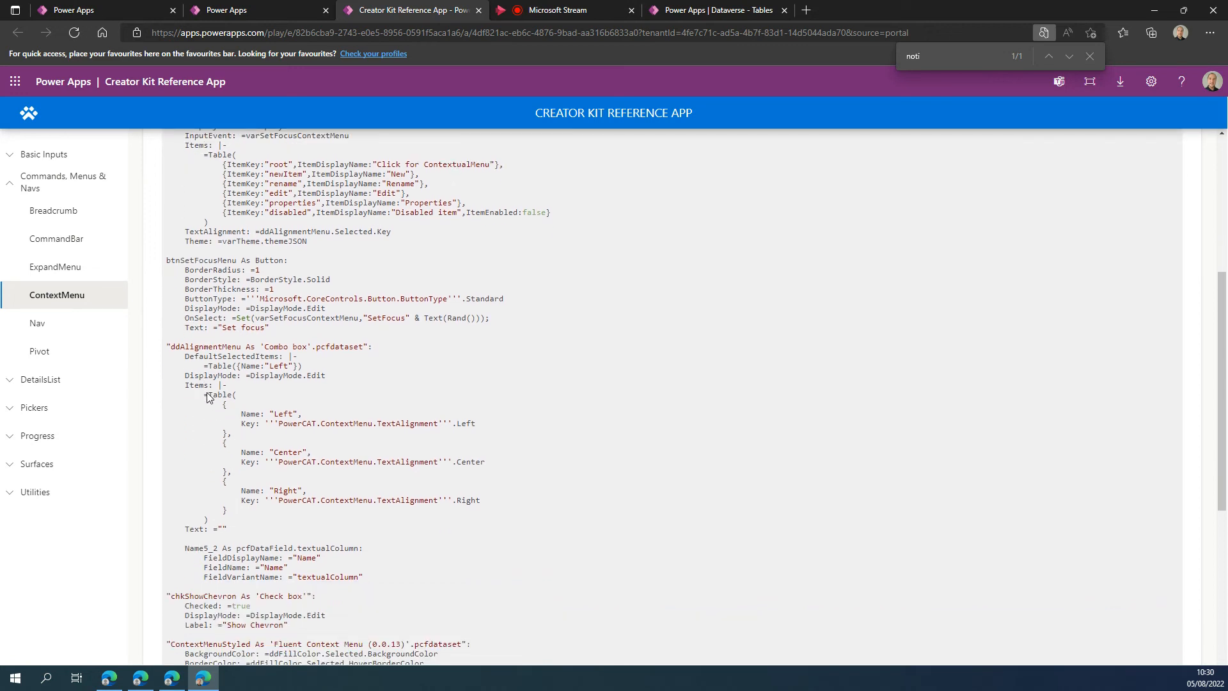
left_click_drag(211, 400, 408, 517)
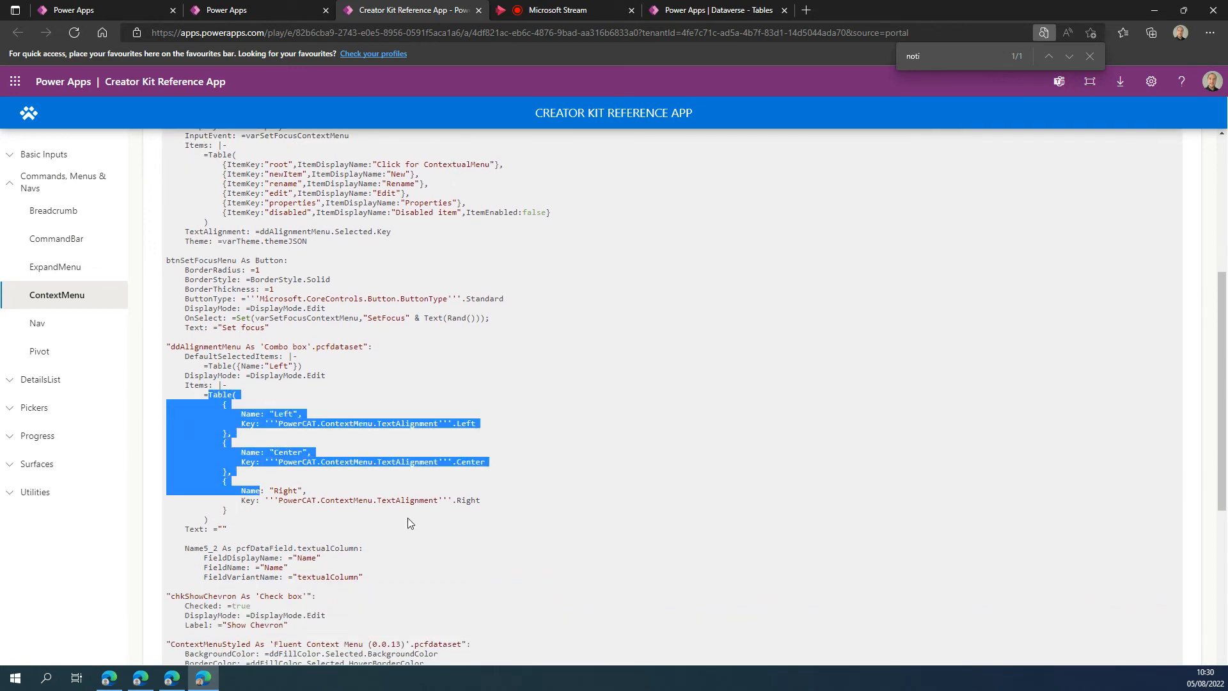
scroll(400, 486, "down", 1)
left_click_drag(209, 435, 563, 506)
key("ctrl+c")
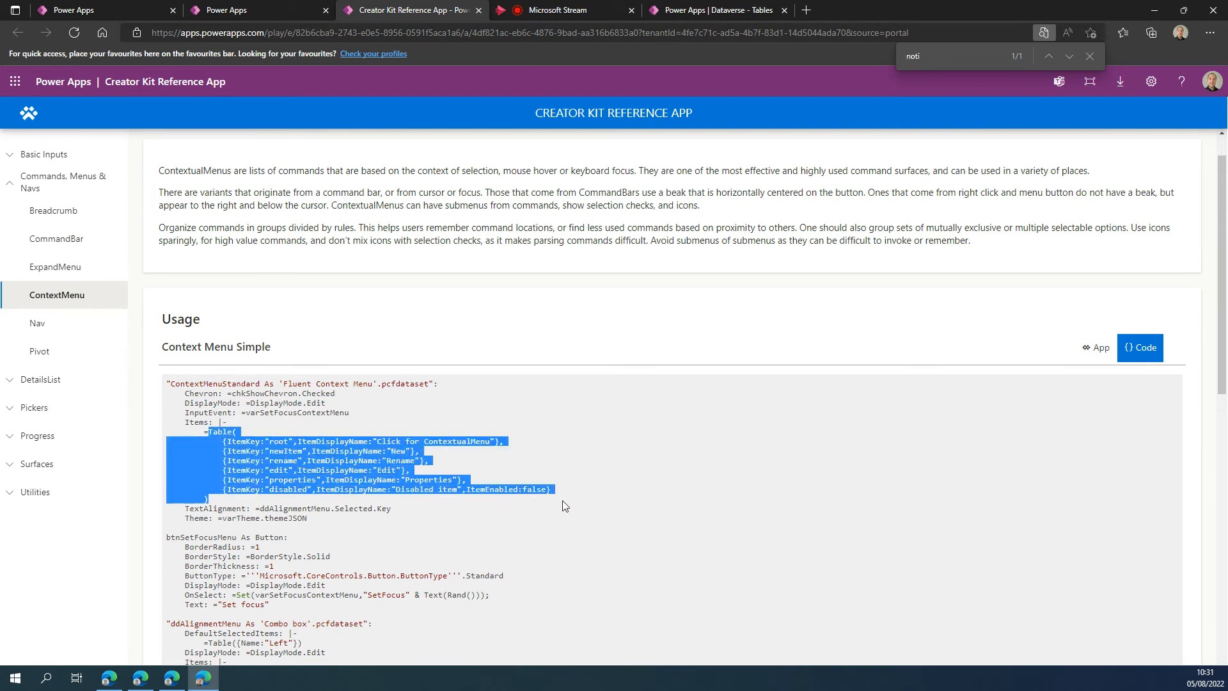
Back in the canvas app, replace the entire Items formula of Screen1's context menu with the copied sample table.
left_click(259, 11)
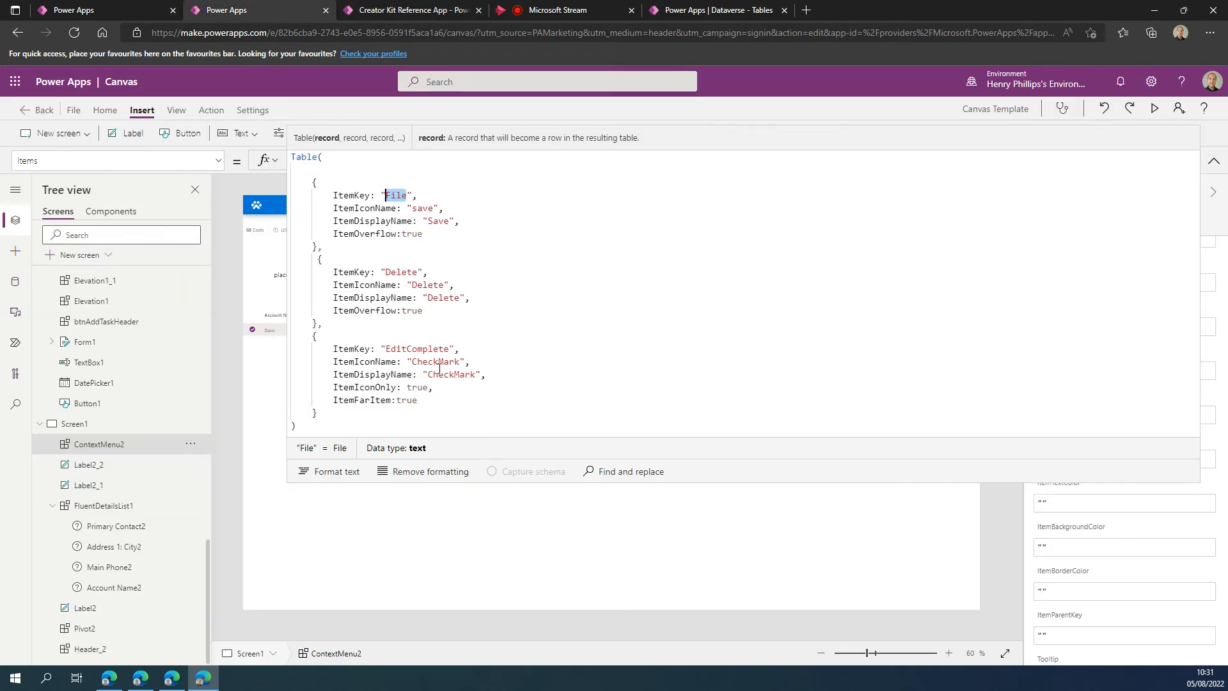
left_click_drag(351, 413, 282, 177)
key("ctrl+a")
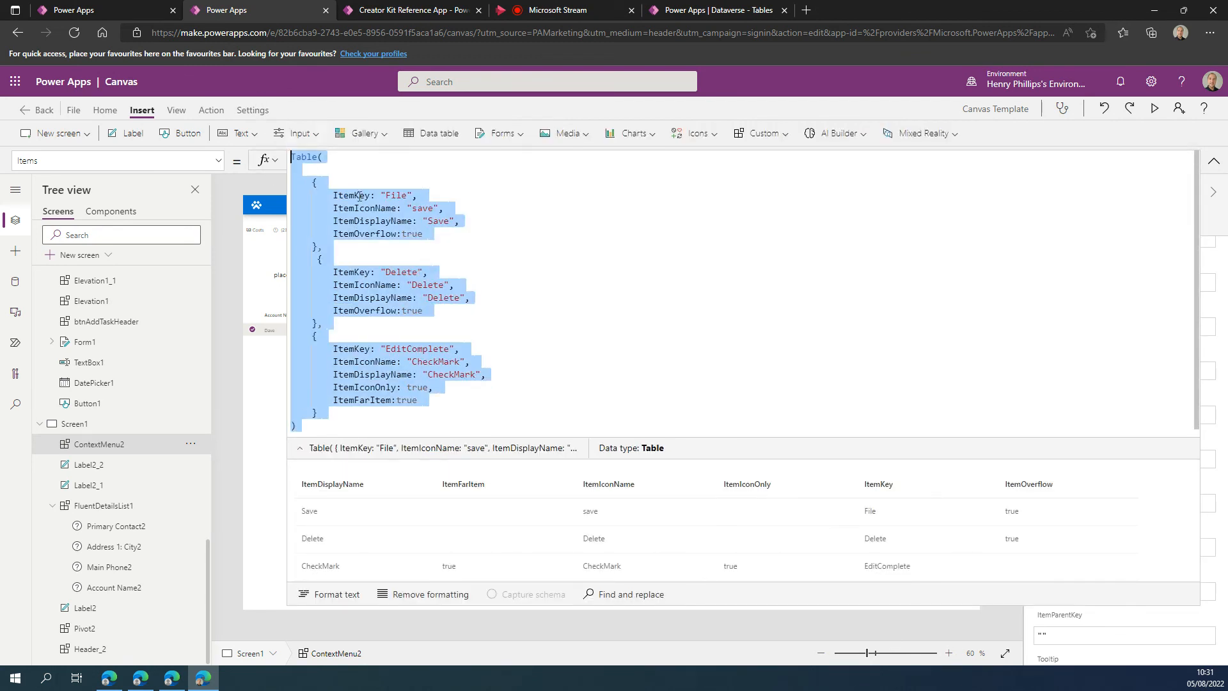
key("ctrl+v")
key("Return")
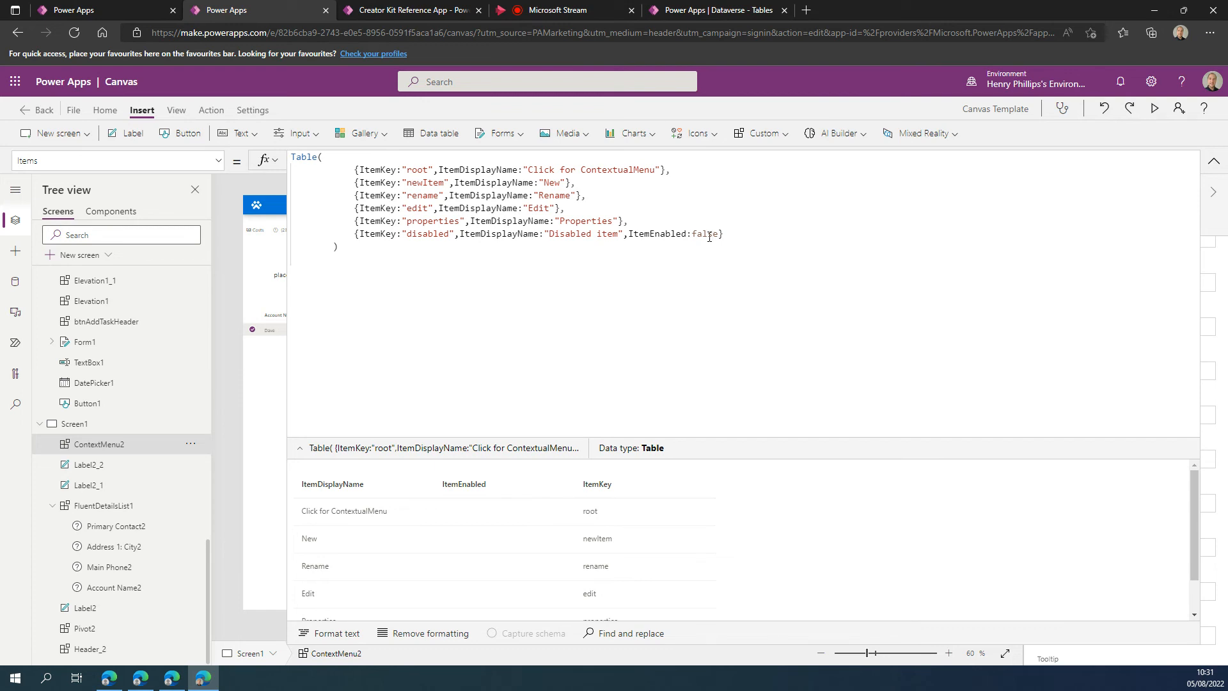
Set the root item's ItemDisplayName to "Action" in the Items formula and collapse the expanded formula view.
double_click(706, 234)
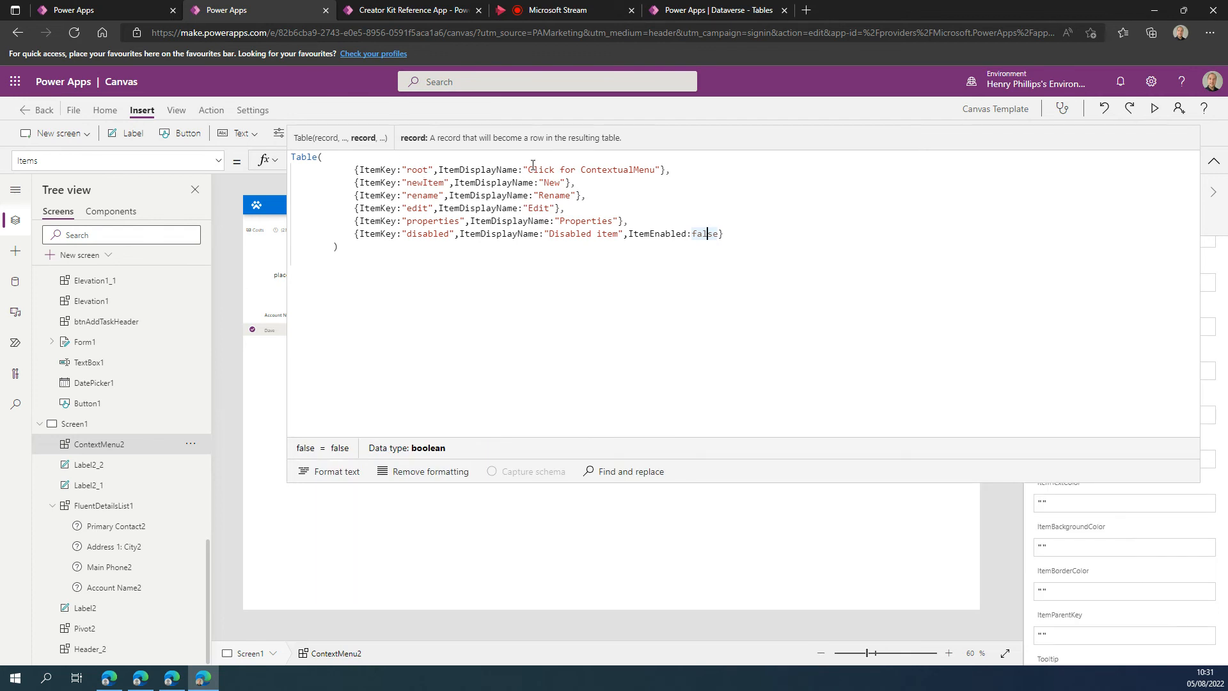
left_click_drag(527, 170, 655, 170)
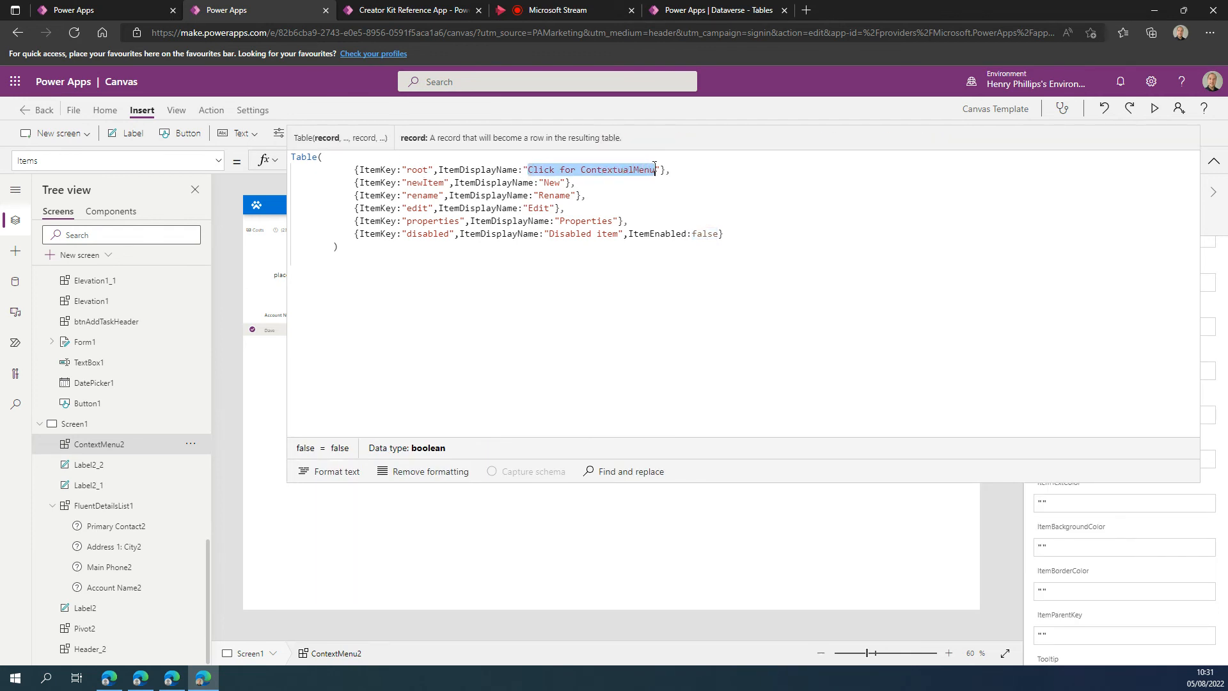
type("Acti")
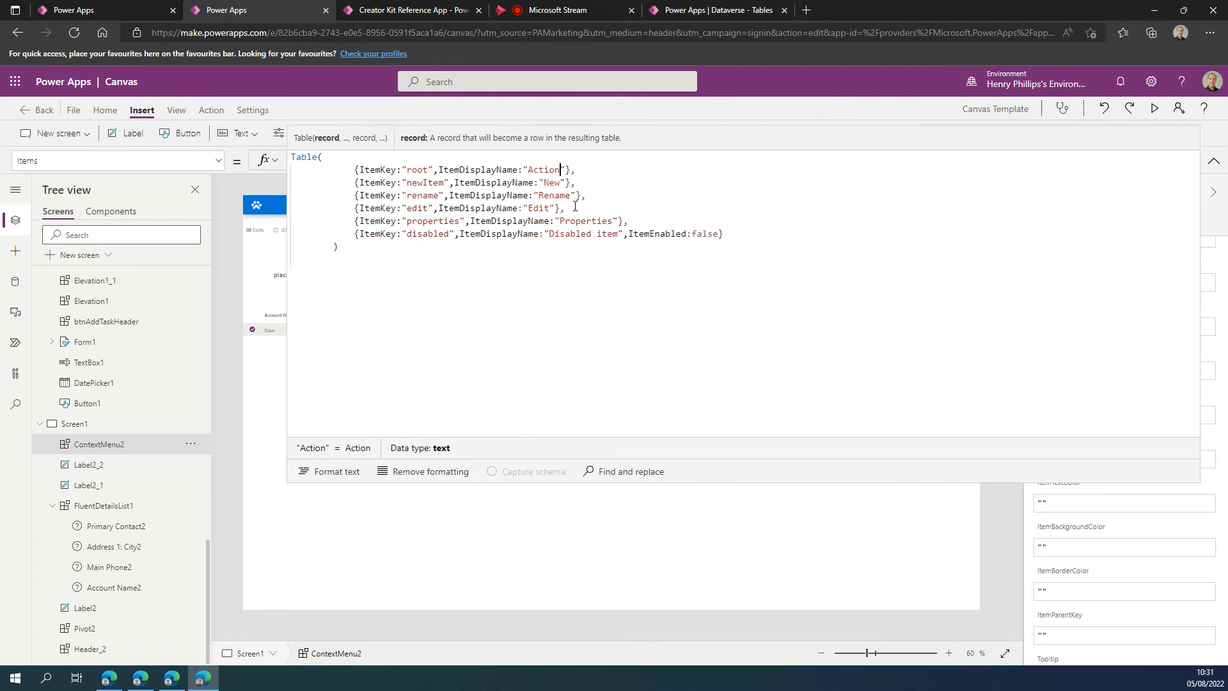
left_click(1213, 160)
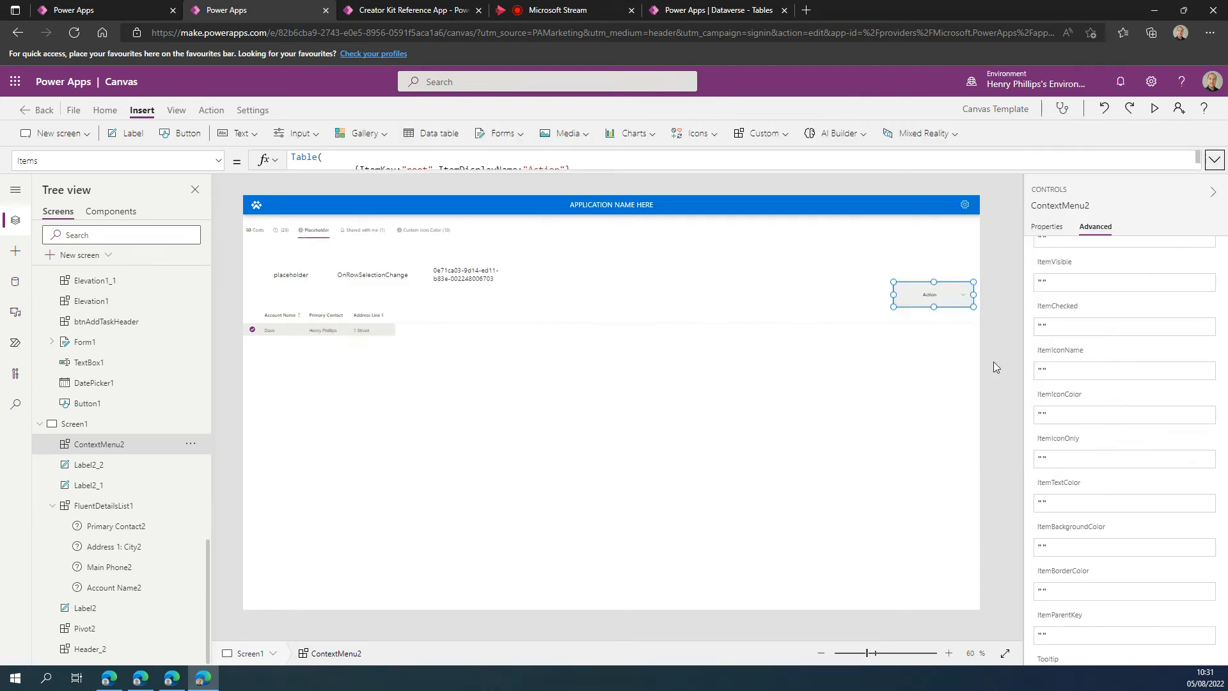
Expand the Action context menu on Screen1 to preview its entries.
left_click(1002, 348)
left_click(945, 297)
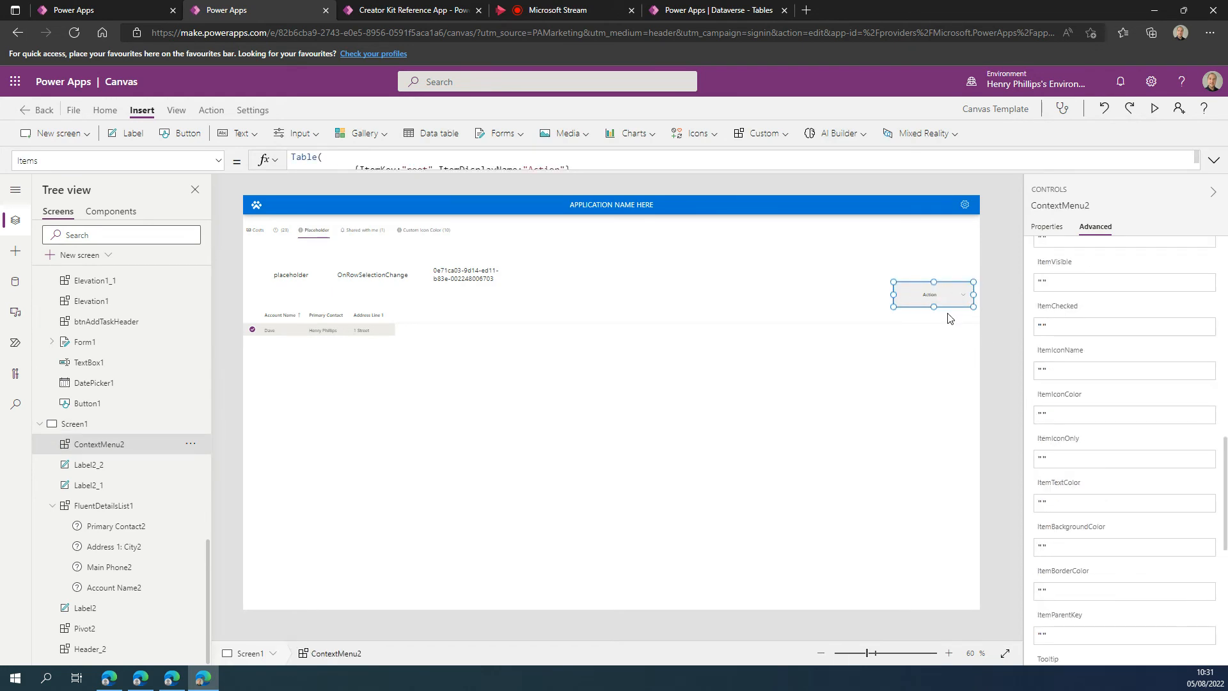
left_click(963, 301)
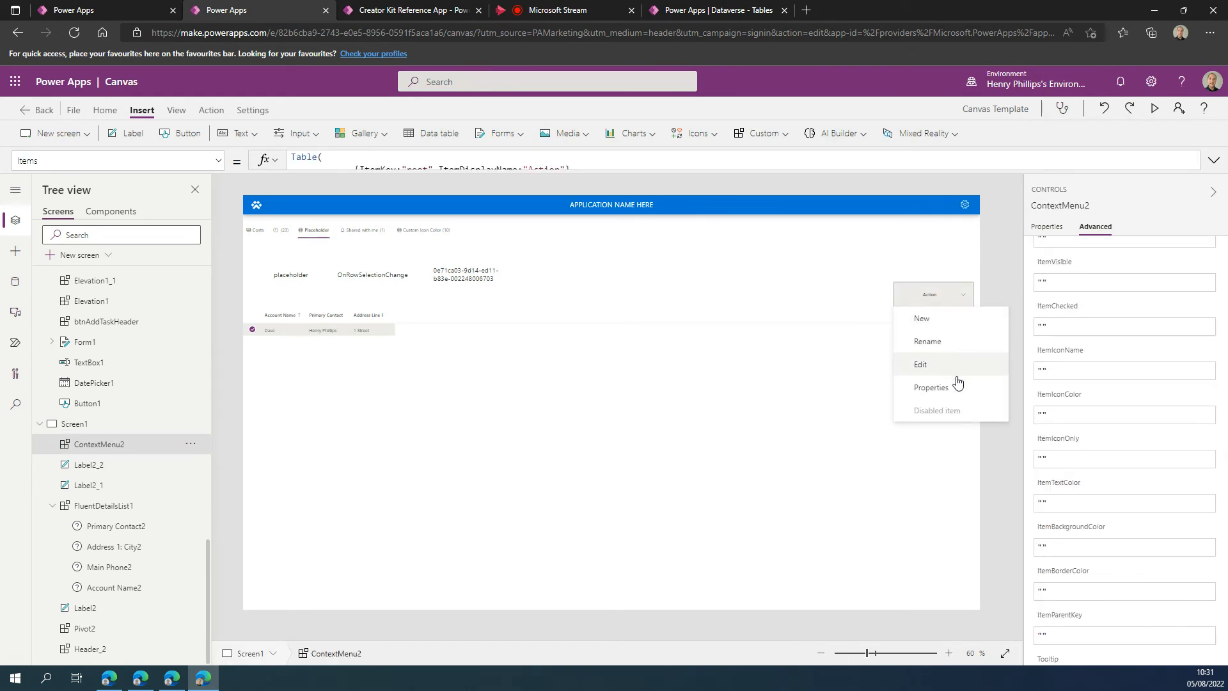
left_click(986, 261)
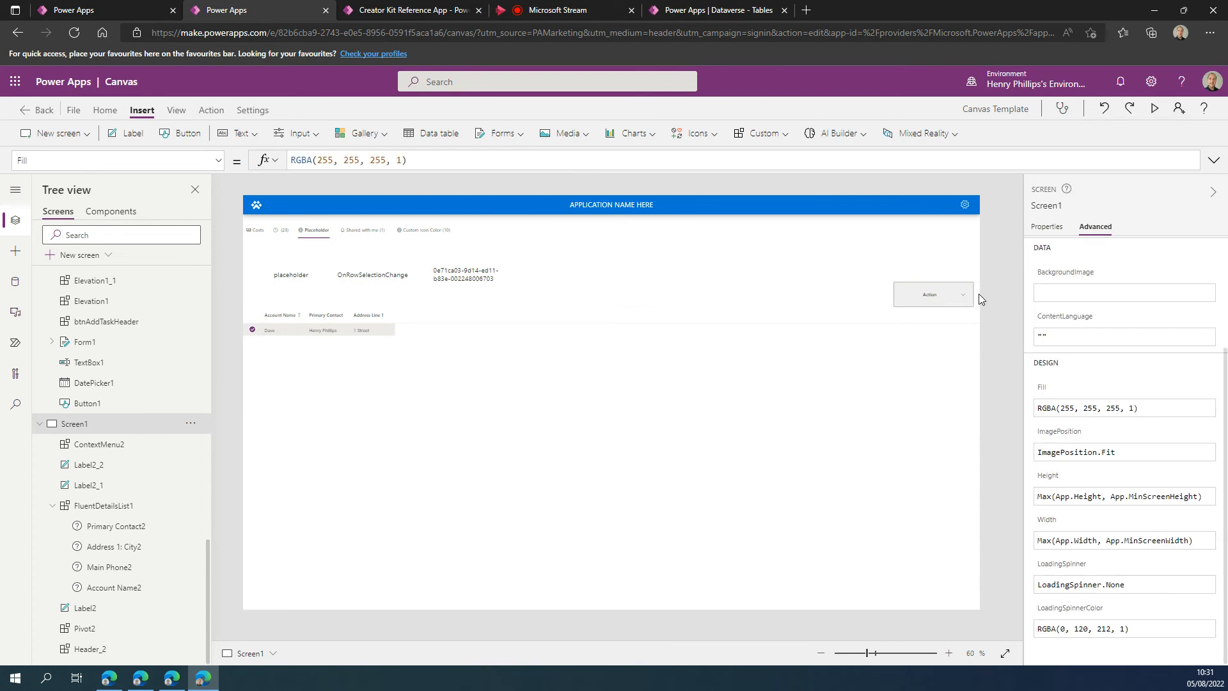
left_click(964, 301, "alt")
left_click(998, 261)
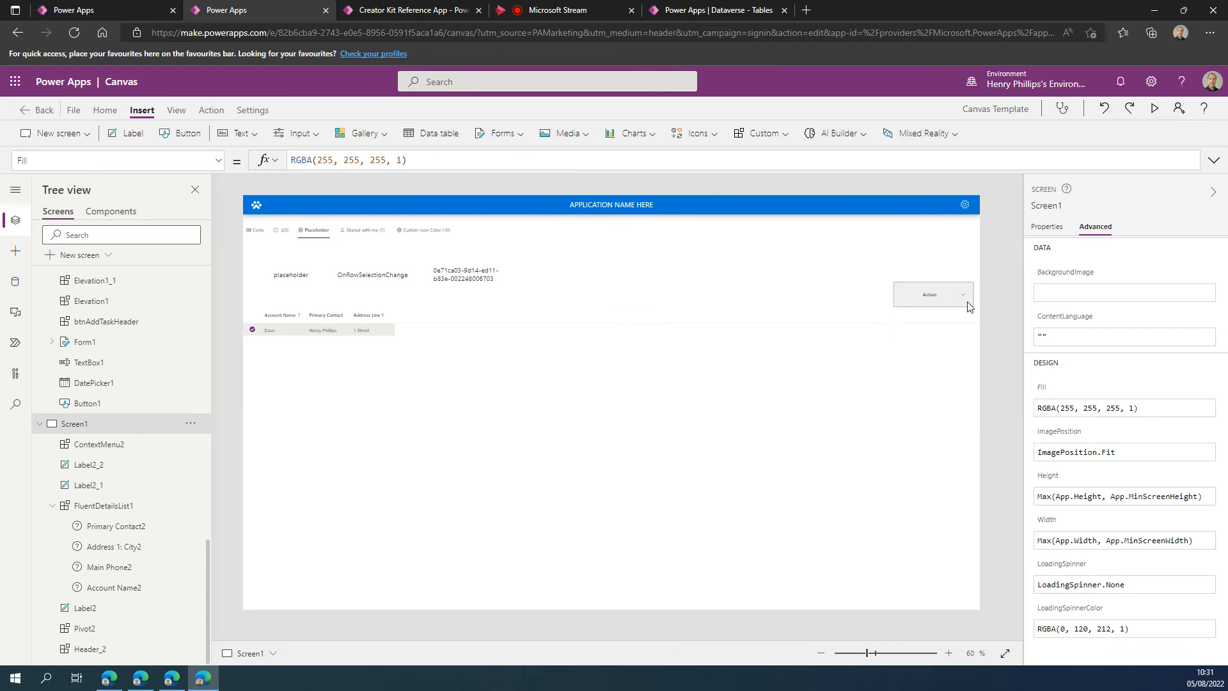
Duplicate the label showing the list's event name and place the copy beside the record ID label on Screen1.
left_click(381, 276)
left_click(634, 291)
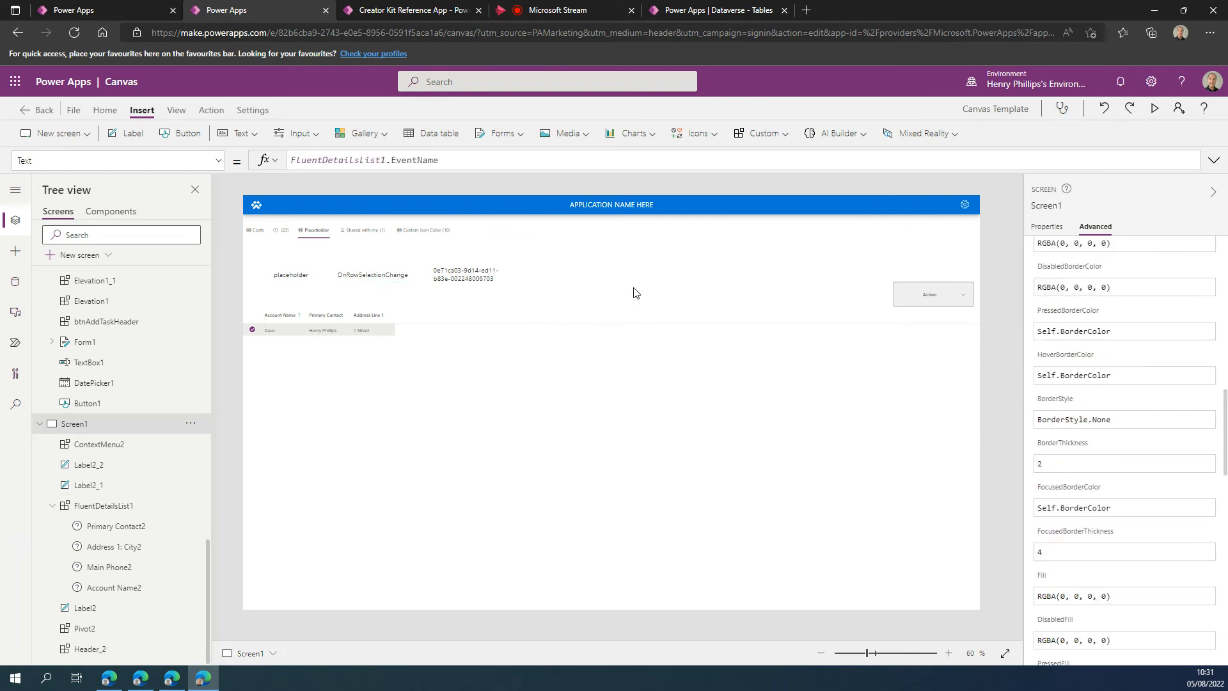
key("ctrl+v")
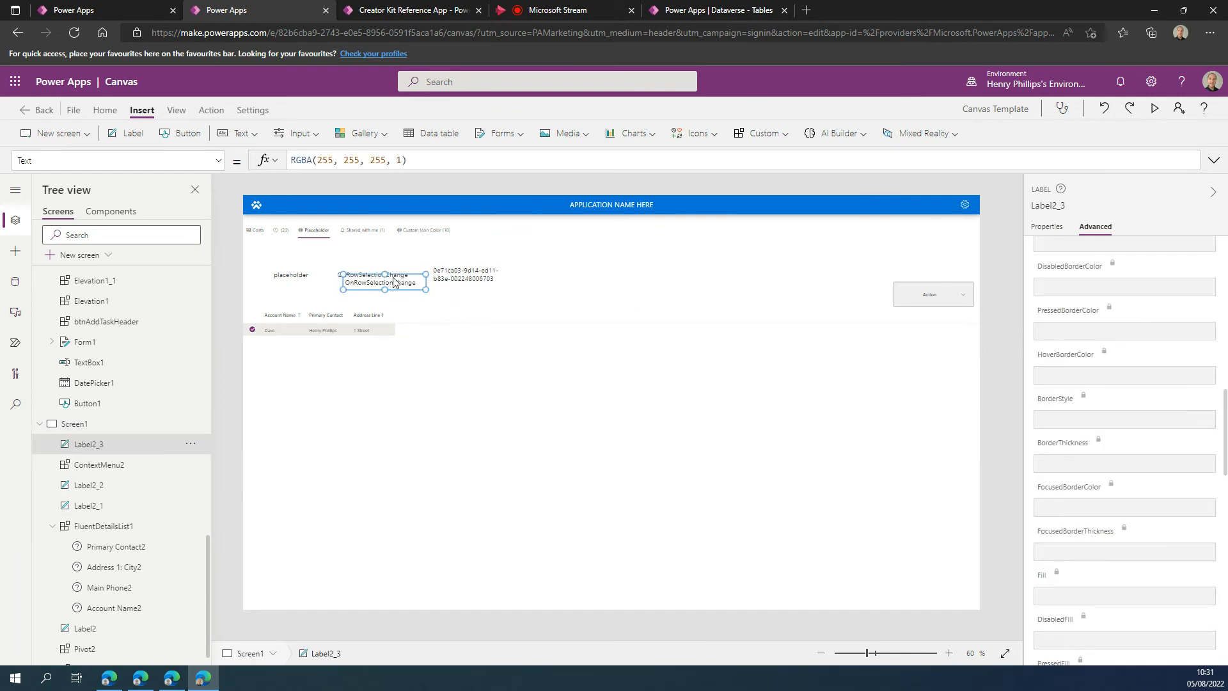
left_click_drag(393, 277, 583, 269)
Copy the Action context menu's control name and replace the duplicated label's Text formula with it.
left_click(946, 304)
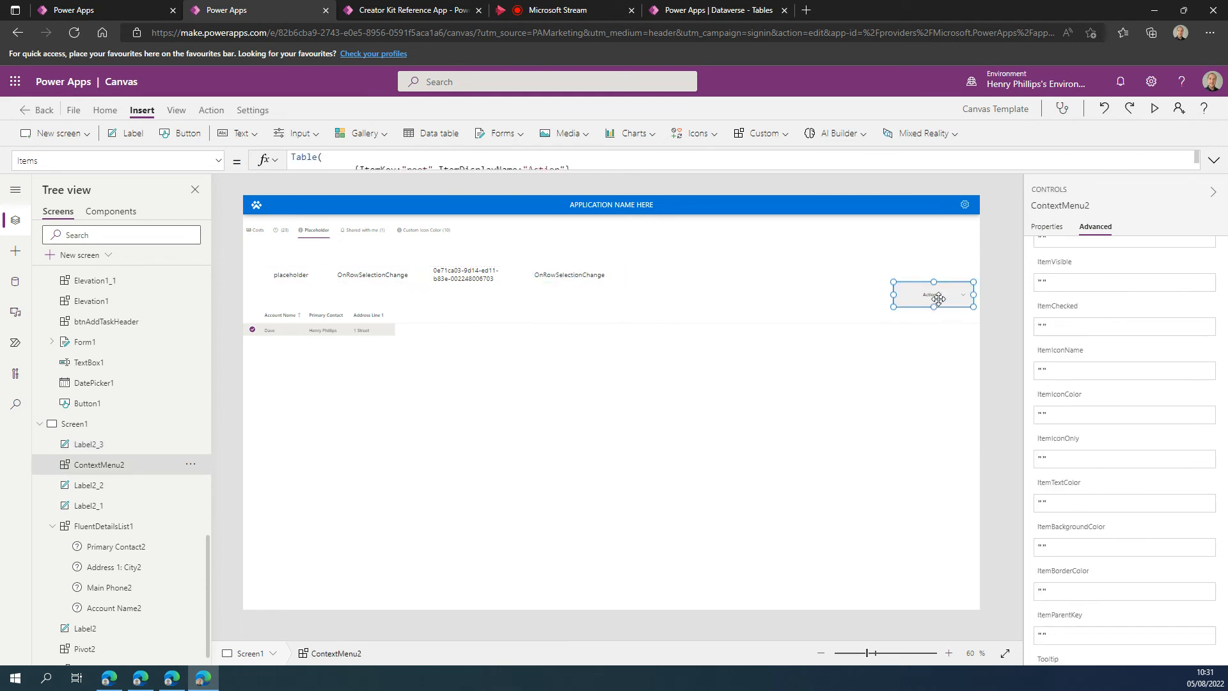
right_click(111, 469)
left_click(160, 575)
key("ctrl+c")
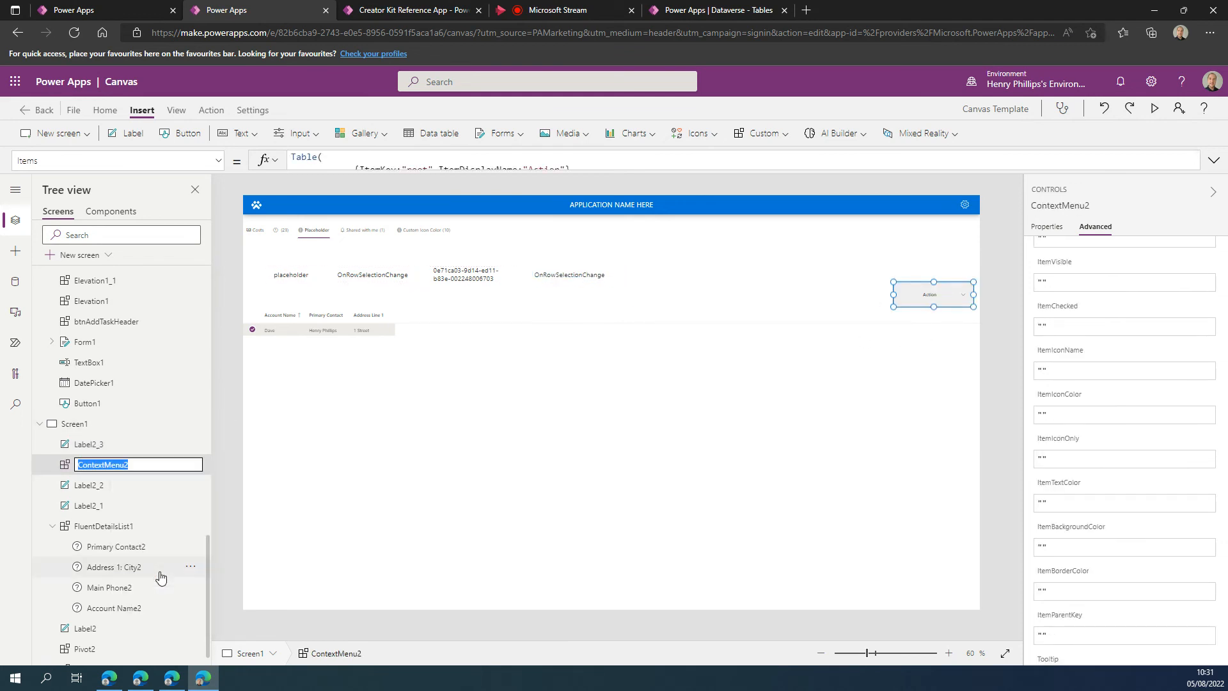
left_click(569, 275)
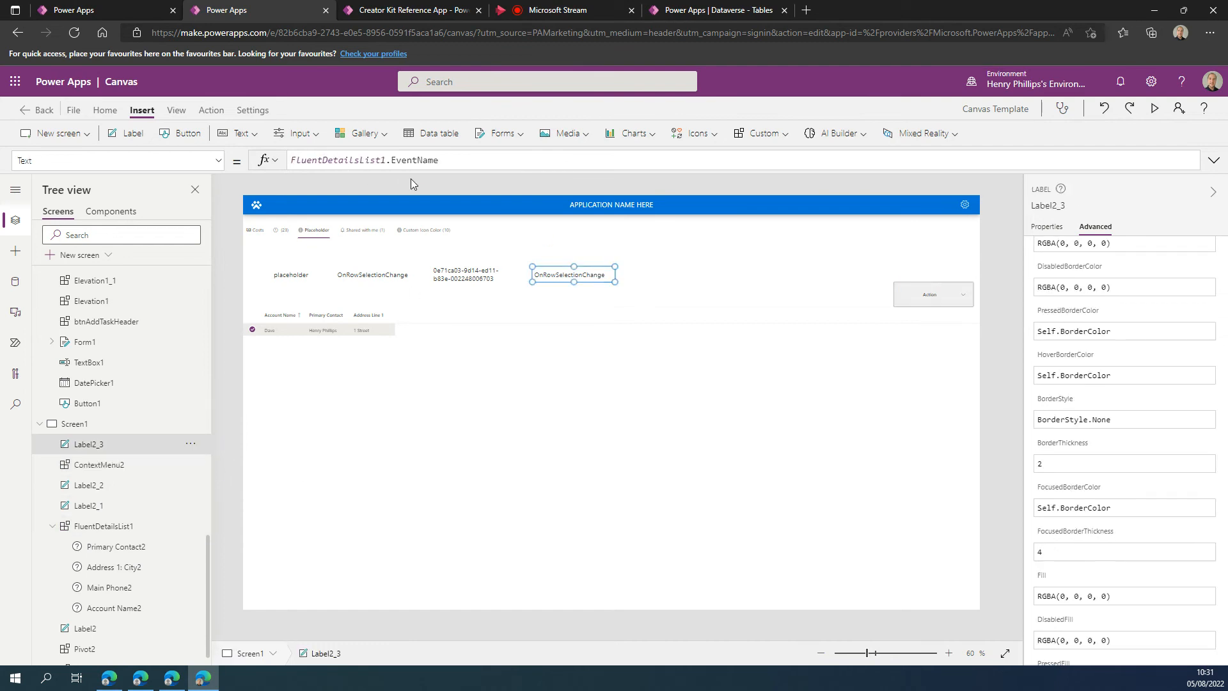
left_click(415, 162)
key("ctrl+a")
key("ctrl+v")
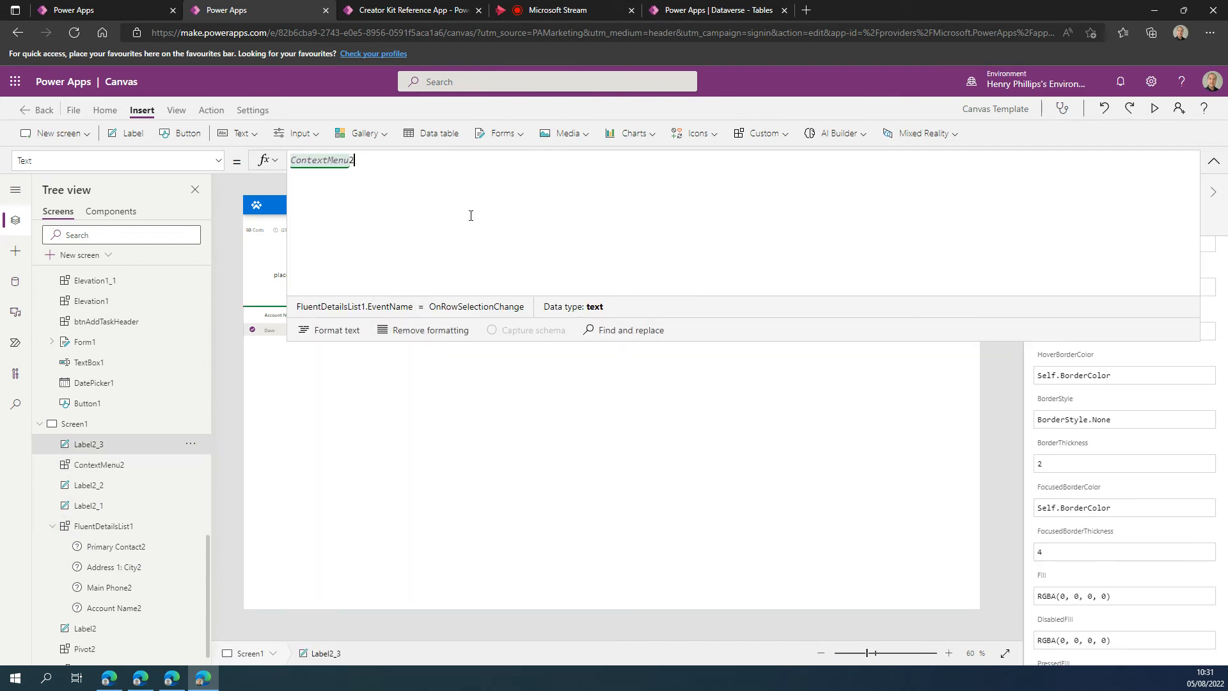
Complete the duplicated label's Text formula as ContextMenu2.Selected.ItemKey and collapse the expanded formula view.
type(".se")
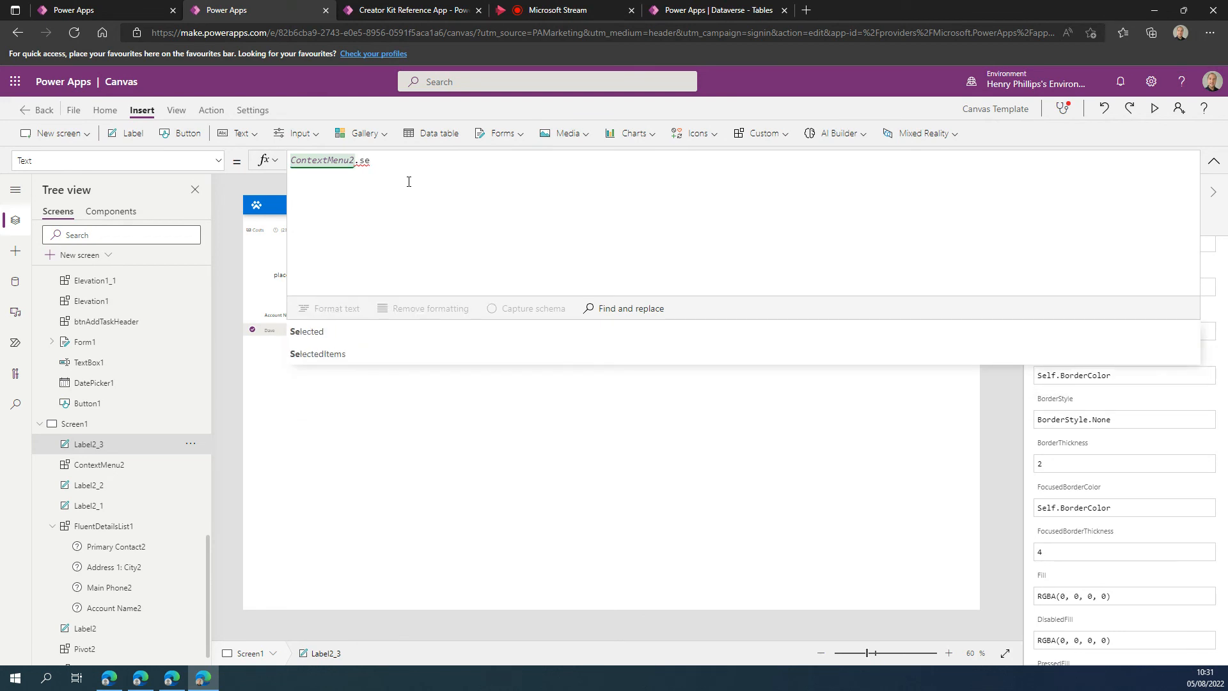
key("Tab")
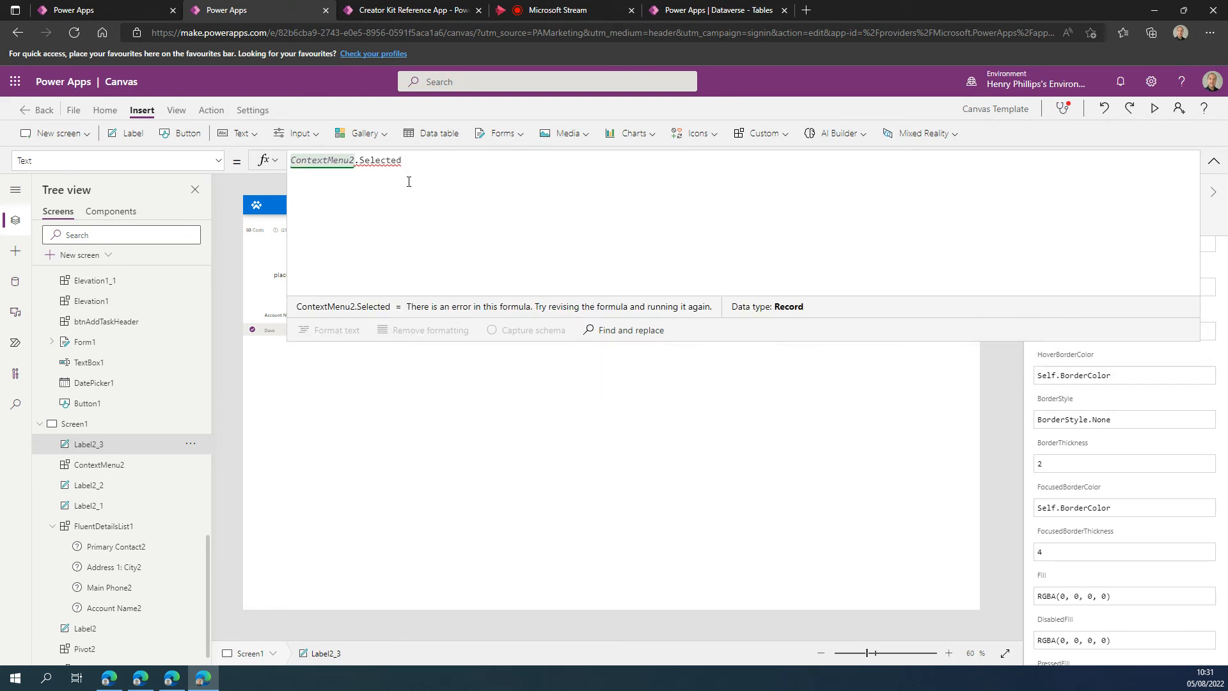
type(".ite")
key("Down")
key("Down")
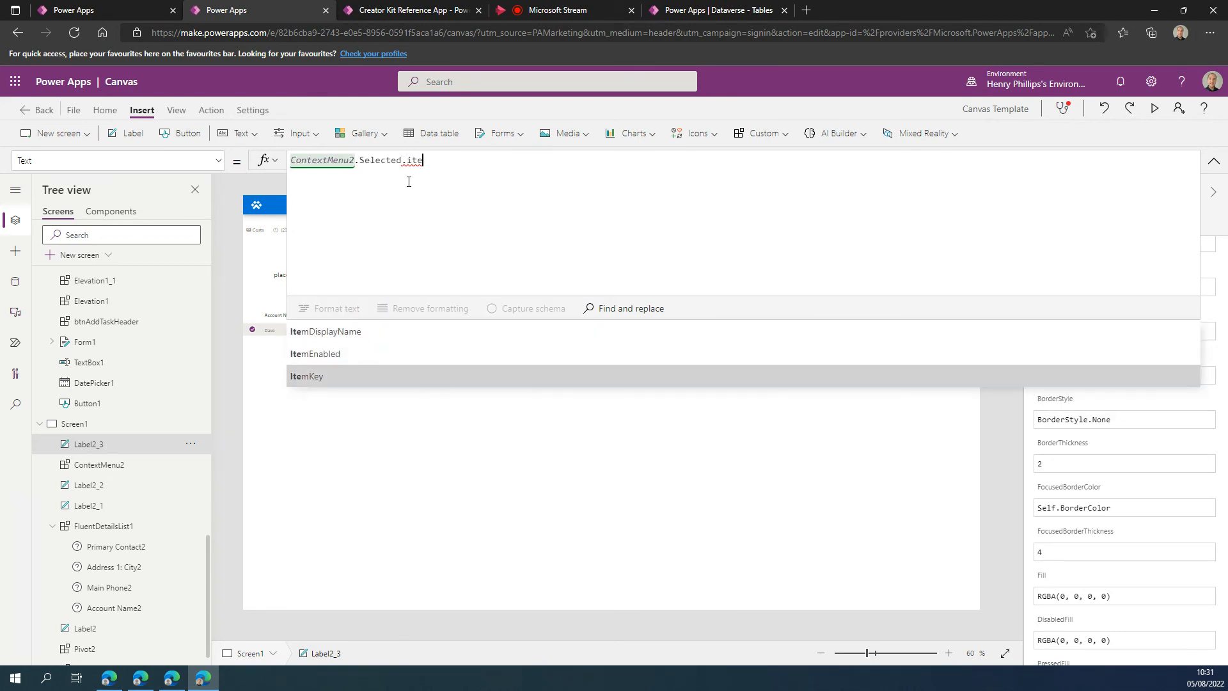
key("Tab")
left_click(1213, 161)
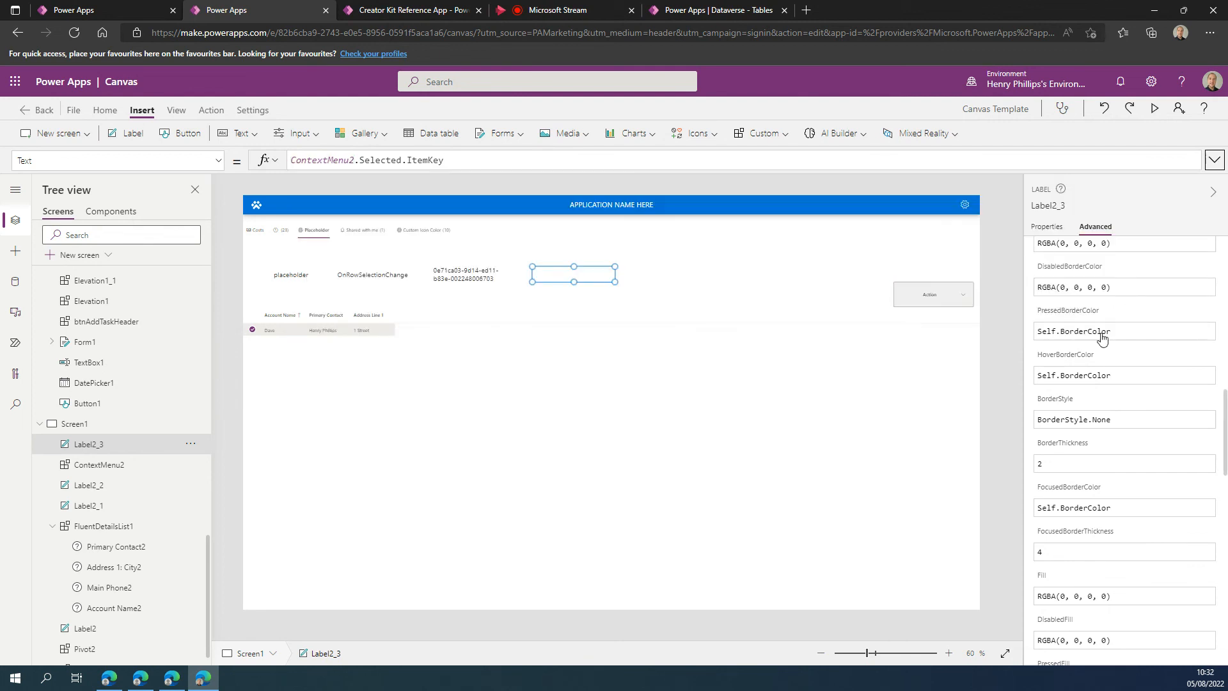
Preview the app, choose New, Rename, Edit and Properties in turn from the Action menu to test the label, and return to editing.
left_click(980, 306)
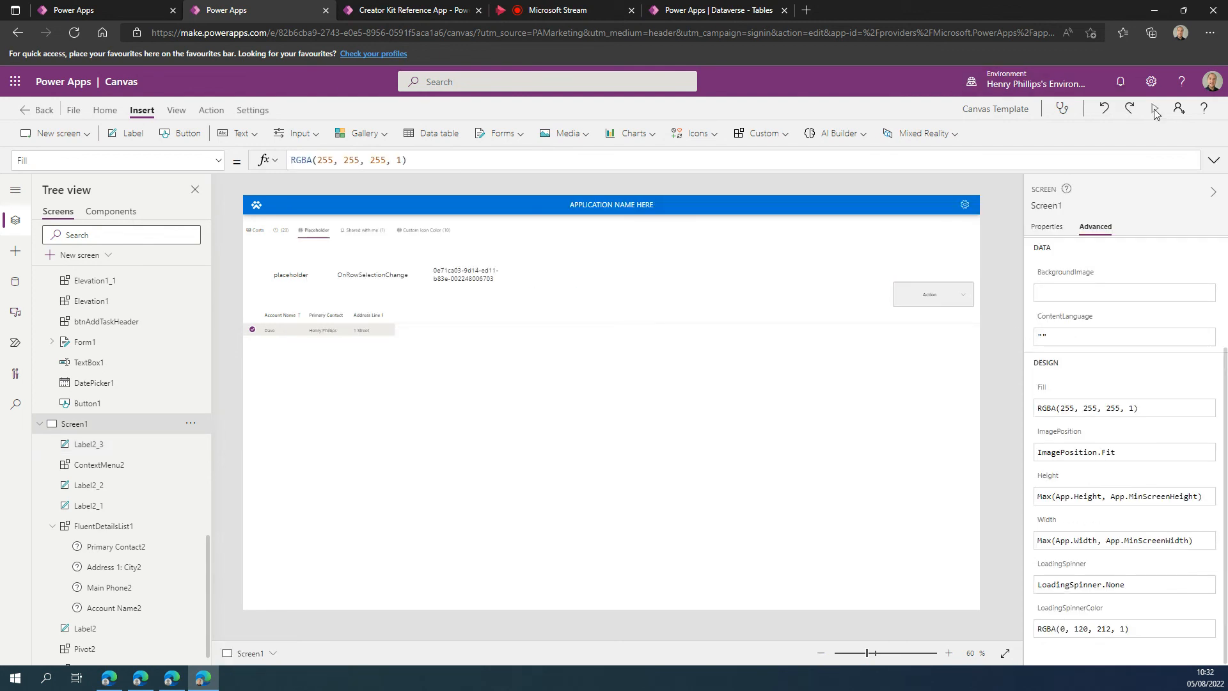
key("F5")
left_click(1200, 305)
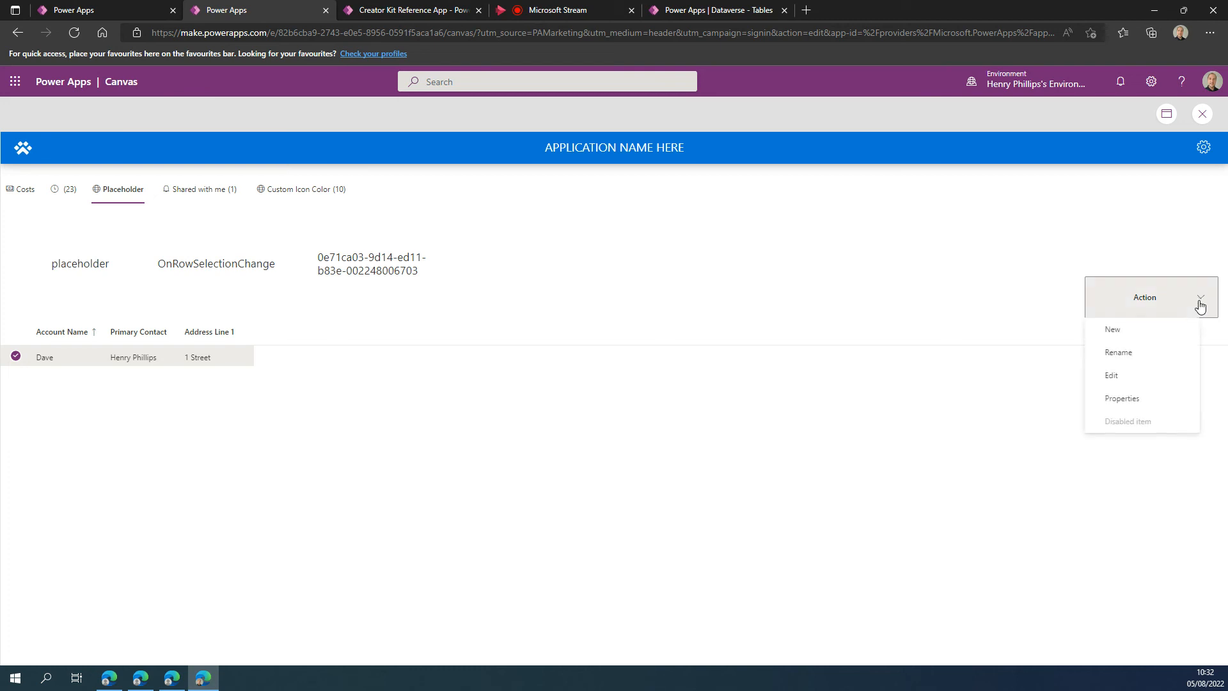
left_click(1149, 331)
left_click(1149, 312)
left_click(1144, 346)
left_click(1135, 304)
left_click(1113, 375)
left_click(1150, 296)
left_click(1154, 401)
left_click(1161, 300)
left_click(732, 327)
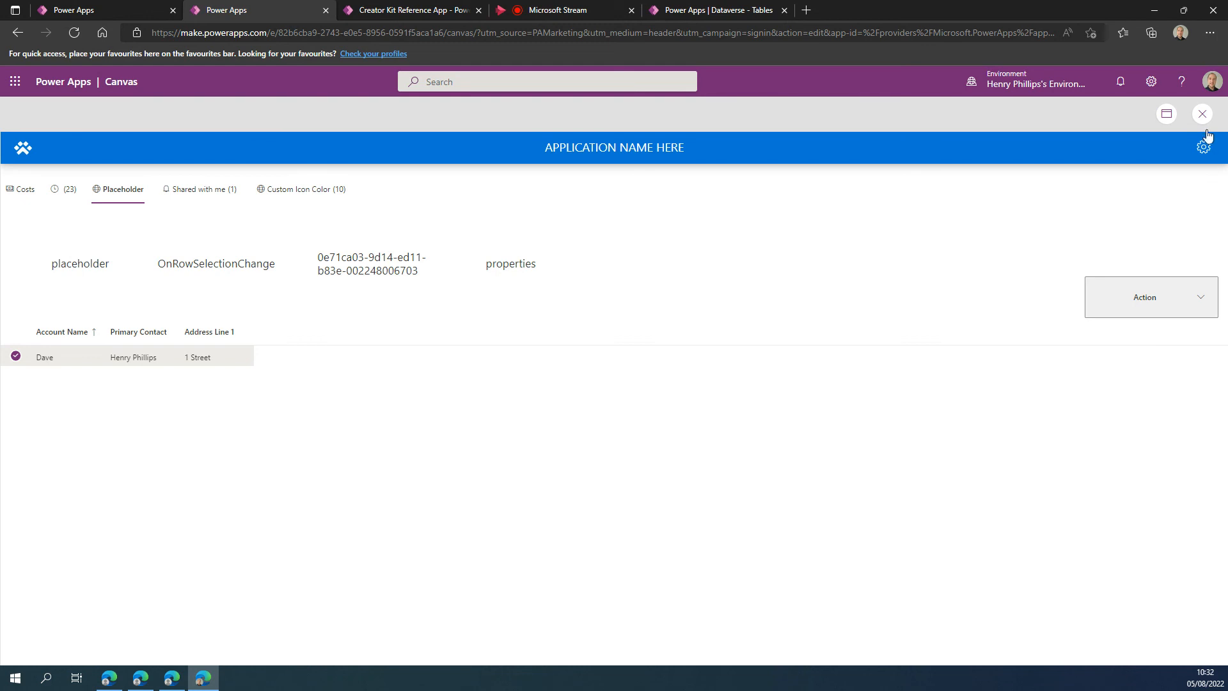
key("Escape")
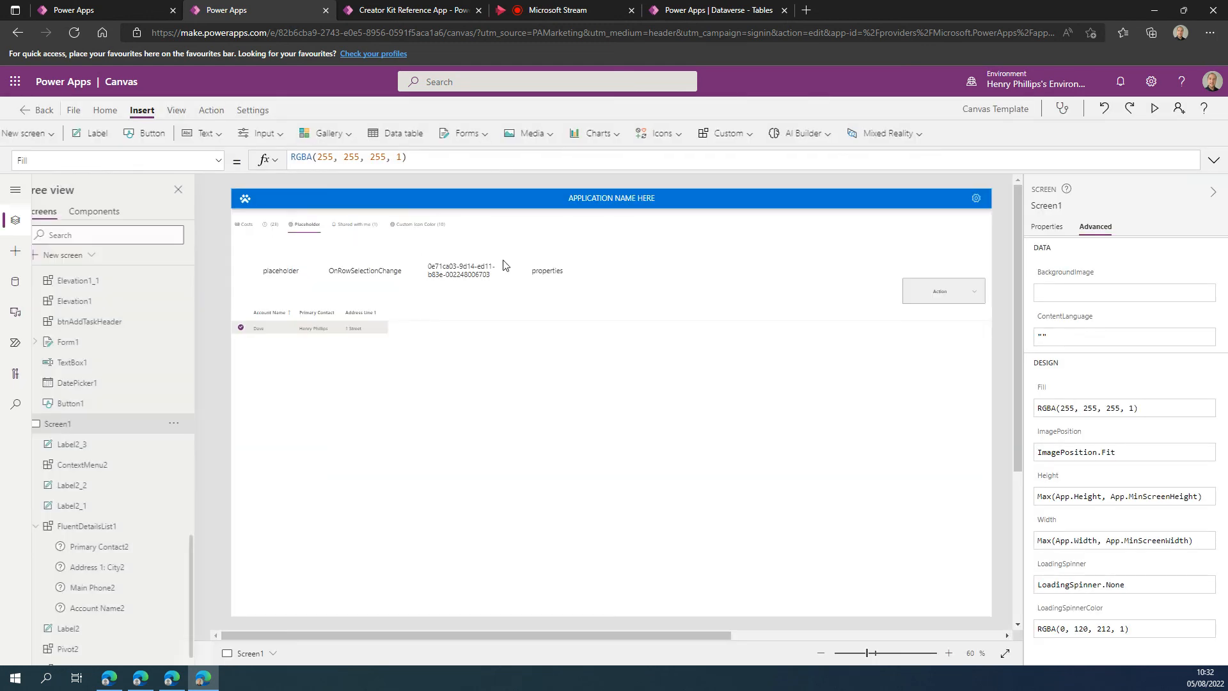
left_click(729, 428)
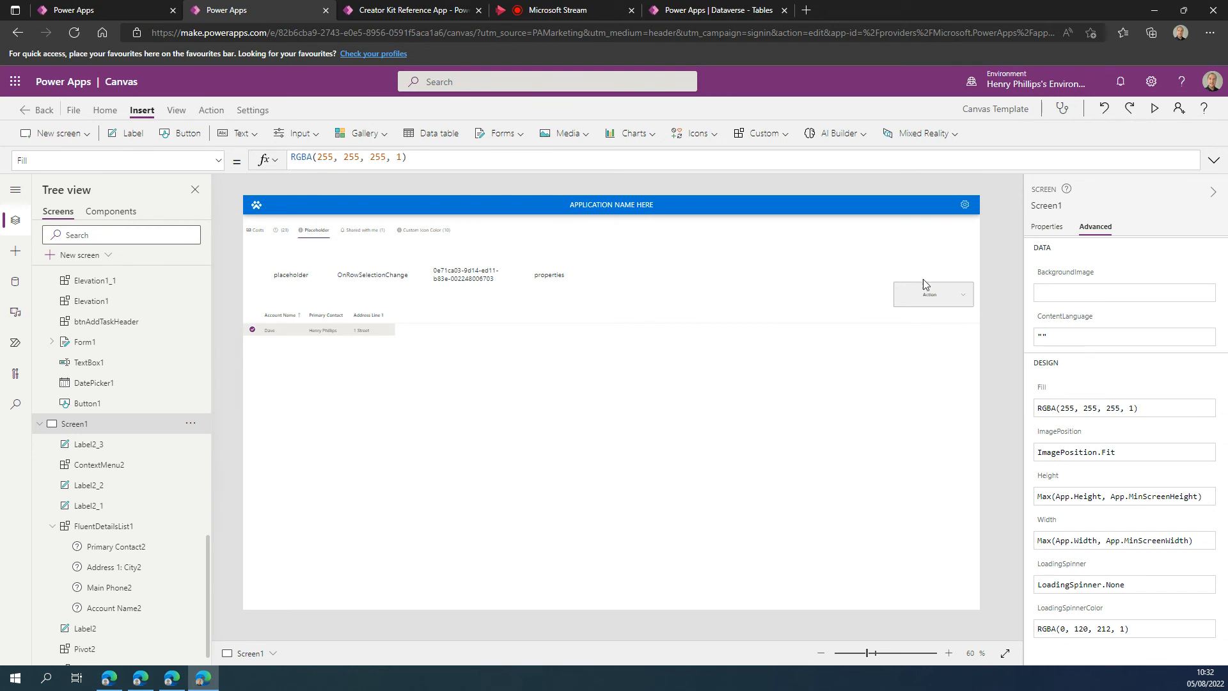
Open the Action context menu's OnSelect formula and select its entire content for replacement.
left_click(949, 296)
left_click(219, 163)
scroll(62, 299, "down", 1)
left_click(63, 351)
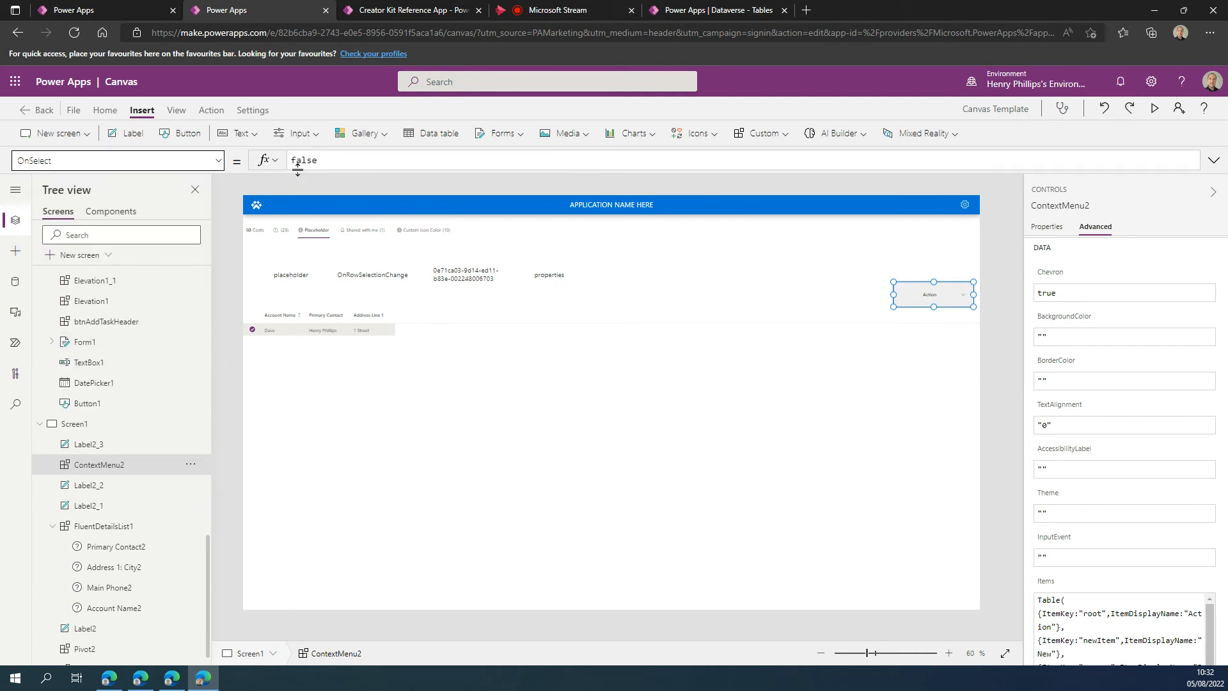
left_click(298, 163)
key("ctrl+a")
type("If(")
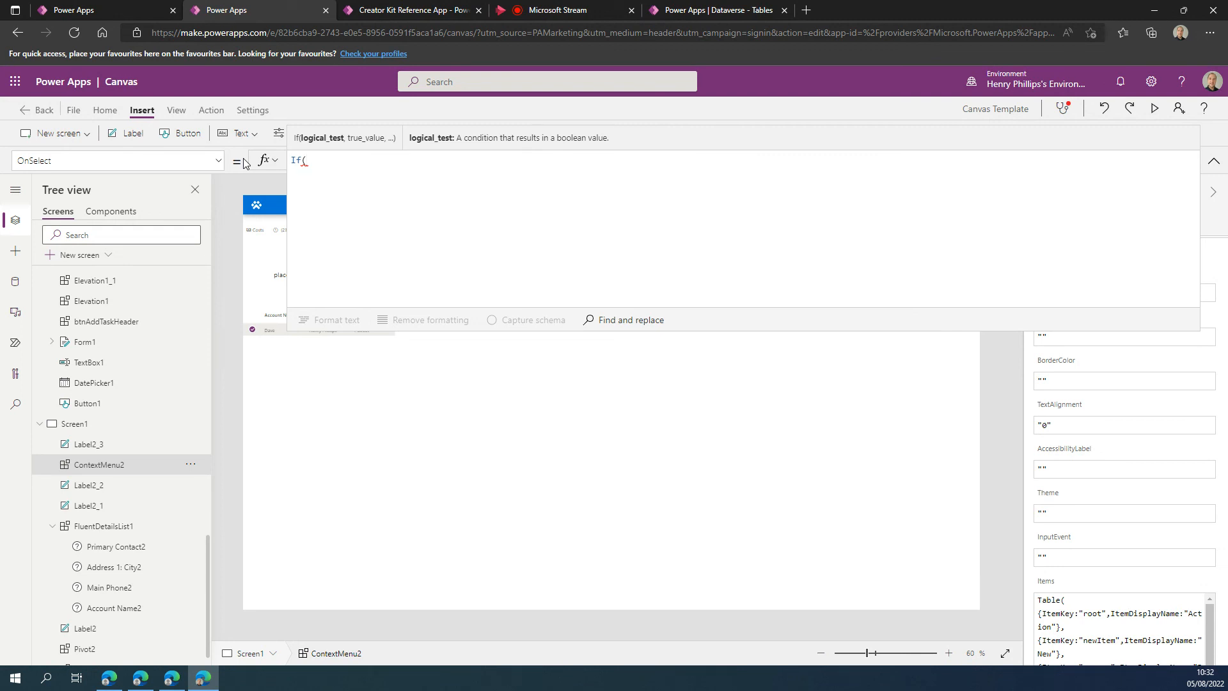
key("BackSpace")
key("BackSpace")
key("BackSpace")
Begin the context menu's OnSelect formula with a Switch function that evaluates Self.Selected.ItemKey.
type("Swi")
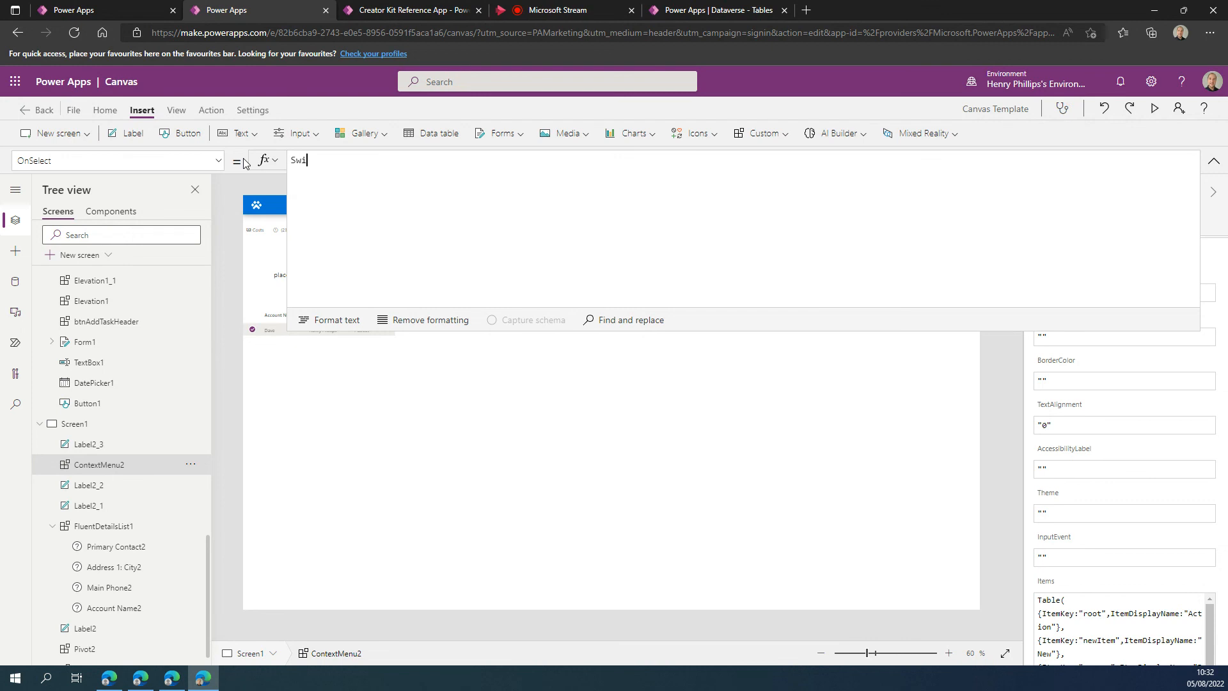
type("tch(Self.It")
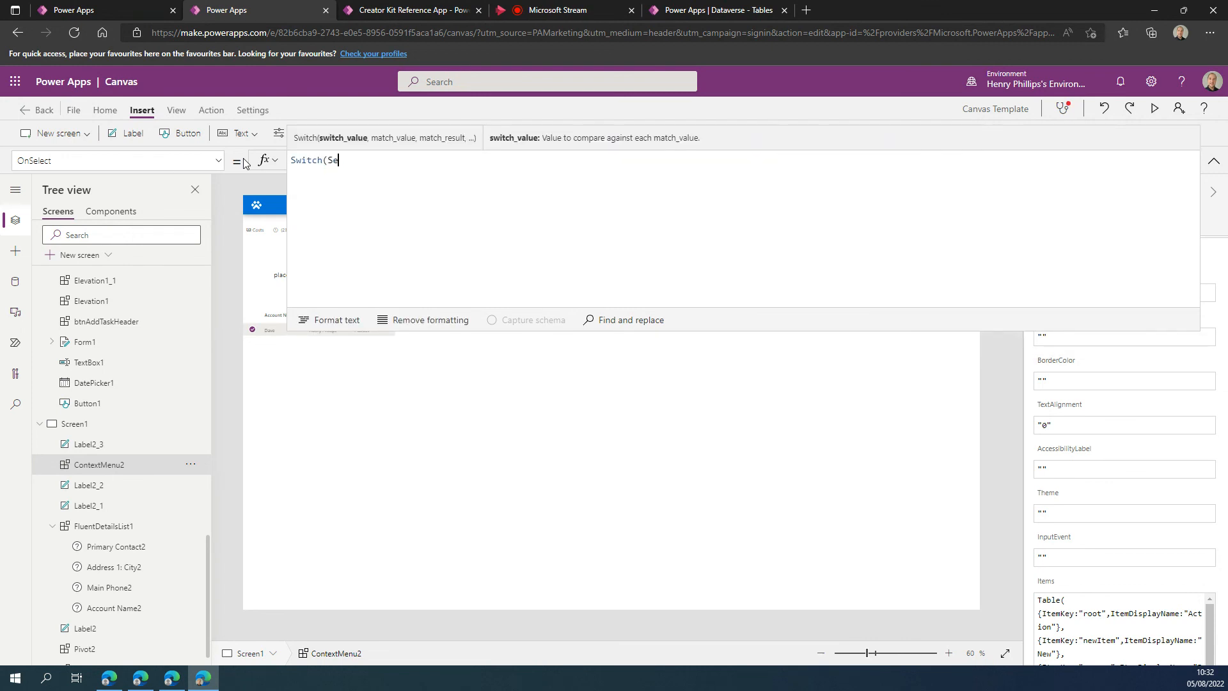
key("BackSpace")
key("BackSpace")
type("Selected")
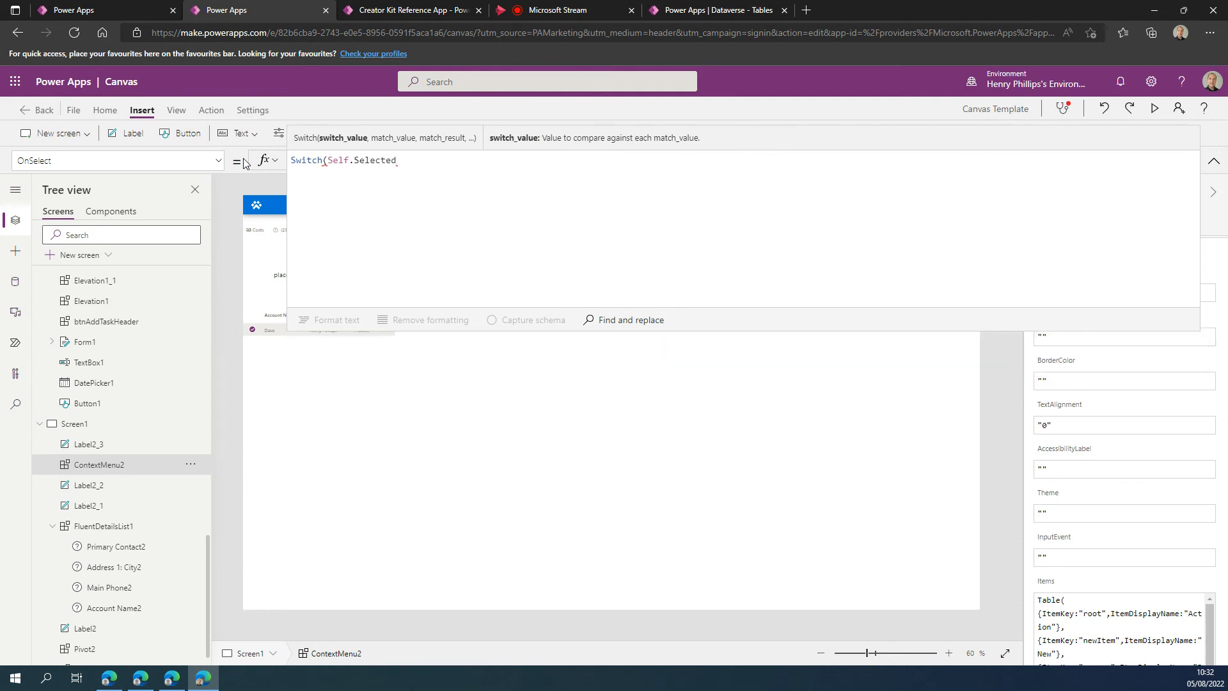
type(".Item")
key("Down")
key("Down")
key("Down")
key("Tab")
type(",")
key("Return")
key("Return")
Add the match value "newitem" to the Switch function, leaving its result blank.
type("\"new")
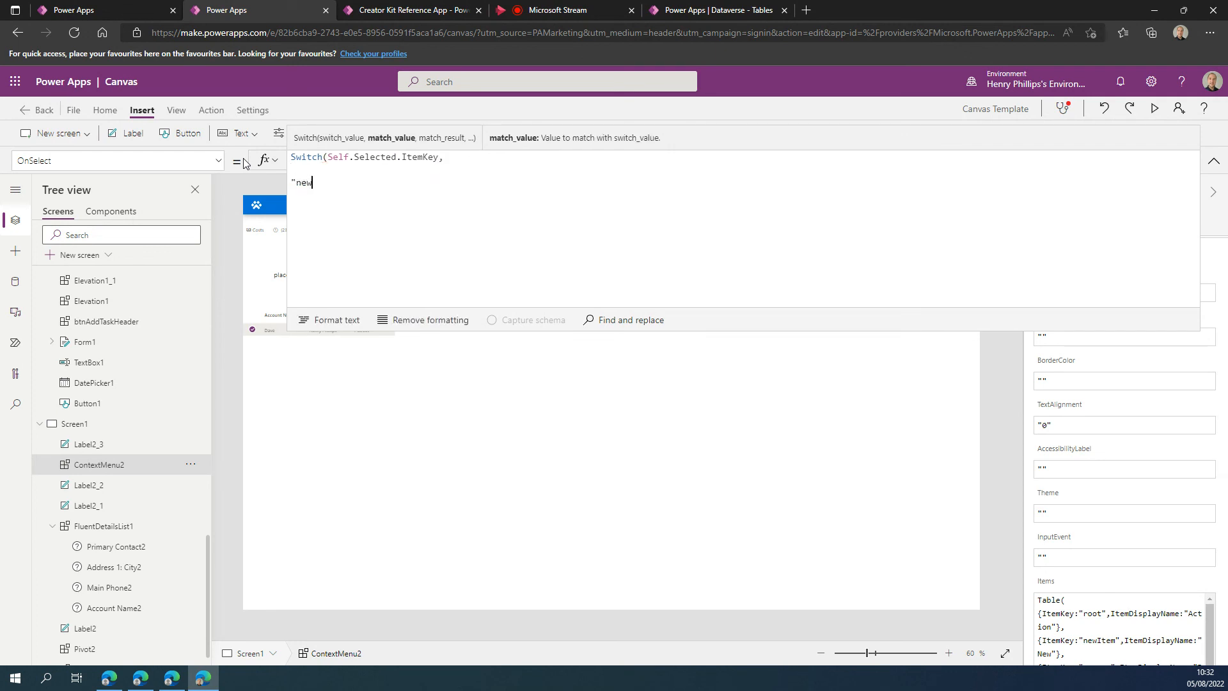
type("item\",")
key("Return")
key("Return")
type(",")
key("Return")
key("Return")
Add the match value "rename" without a result to the Switch function, collapse the formula view and deselect the controls.
type("\"rename\"")
key("Return")
key("Return")
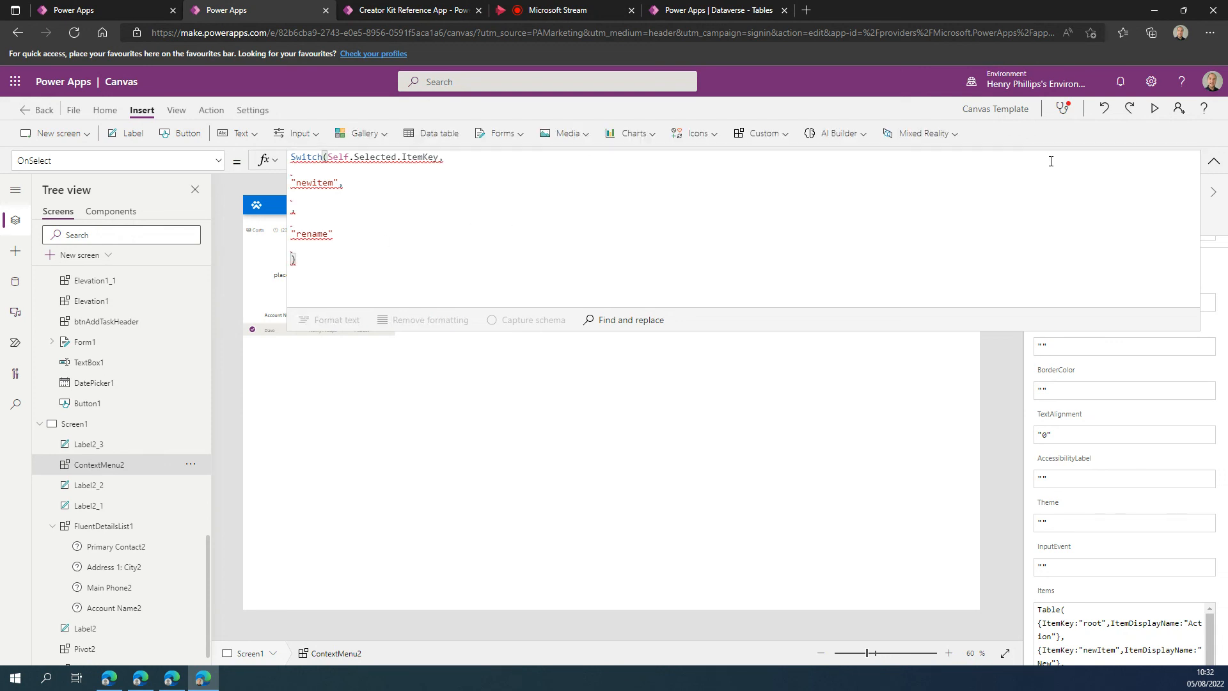
left_click(1214, 160)
left_click(893, 363)
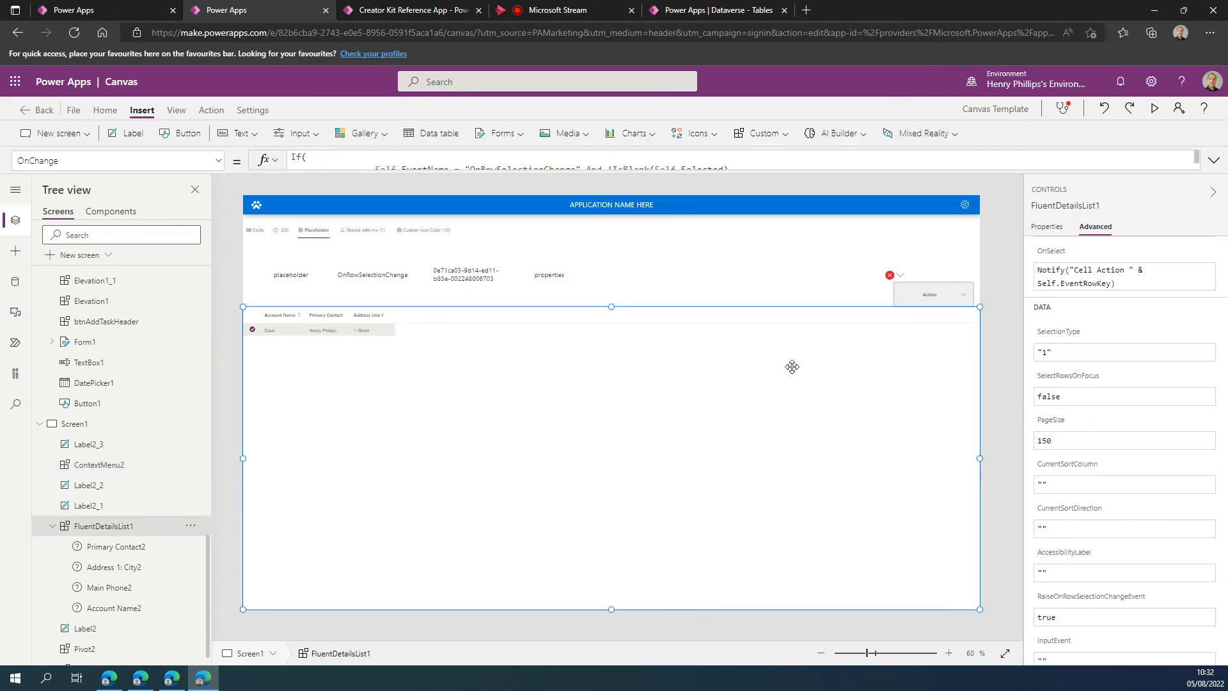
left_click(994, 301)
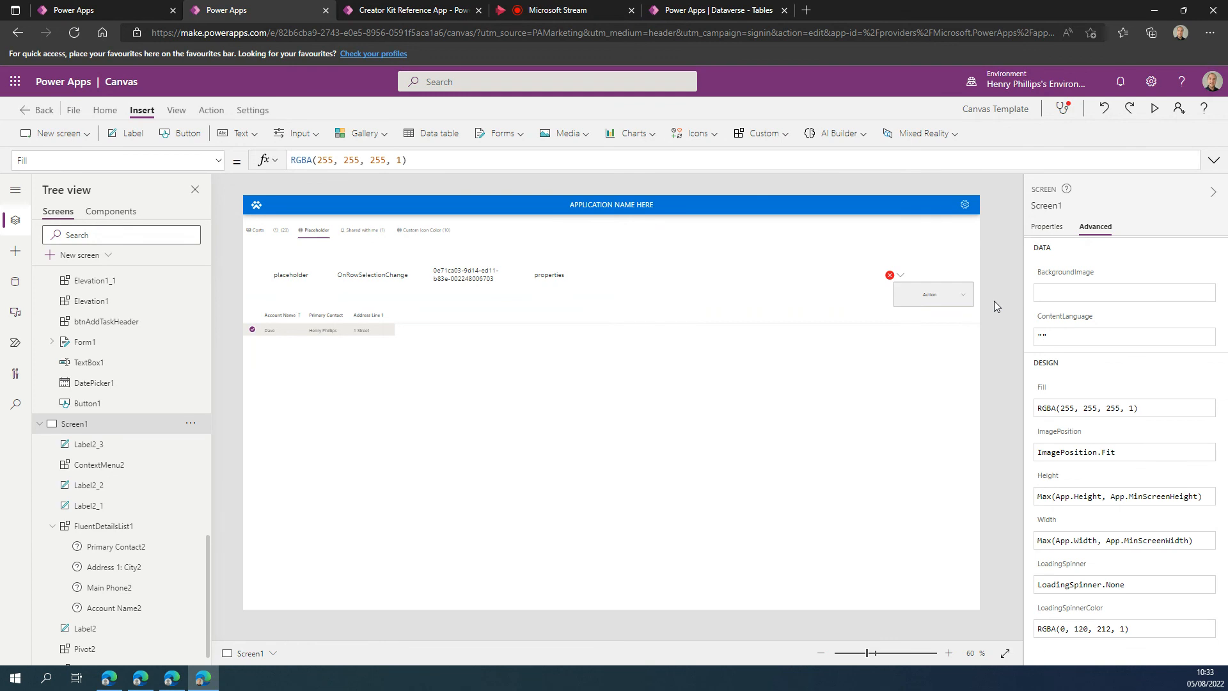